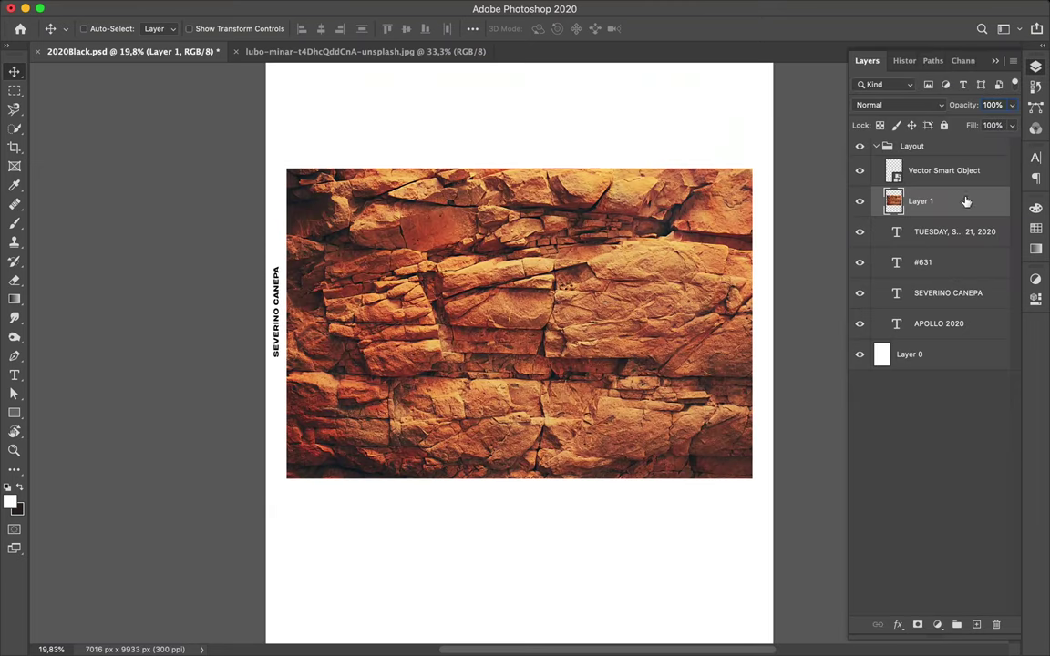
- Move Layer 1 out of the Layout group, then trace the first bottom slab onto its own layer
left_click_drag(919, 204, 919, 328)
left_click(876, 145)
key("l")
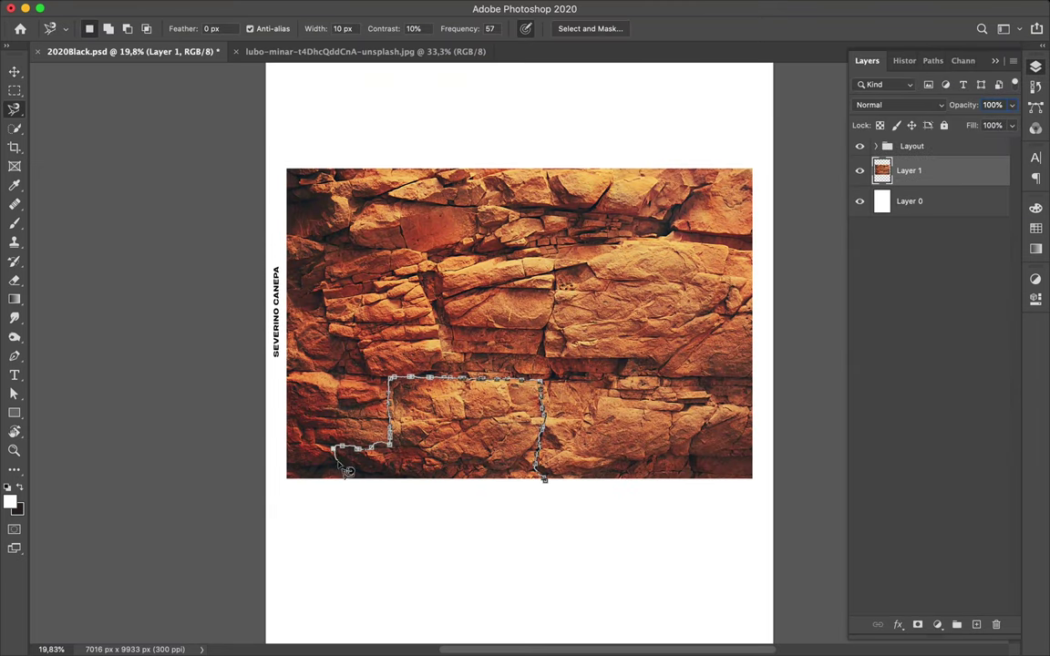
left_click(546, 484)
key("ctrl+j")
- Paint the slab's shape in a dark rock colour on a new shadow layer
key("v")
left_click(976, 624)
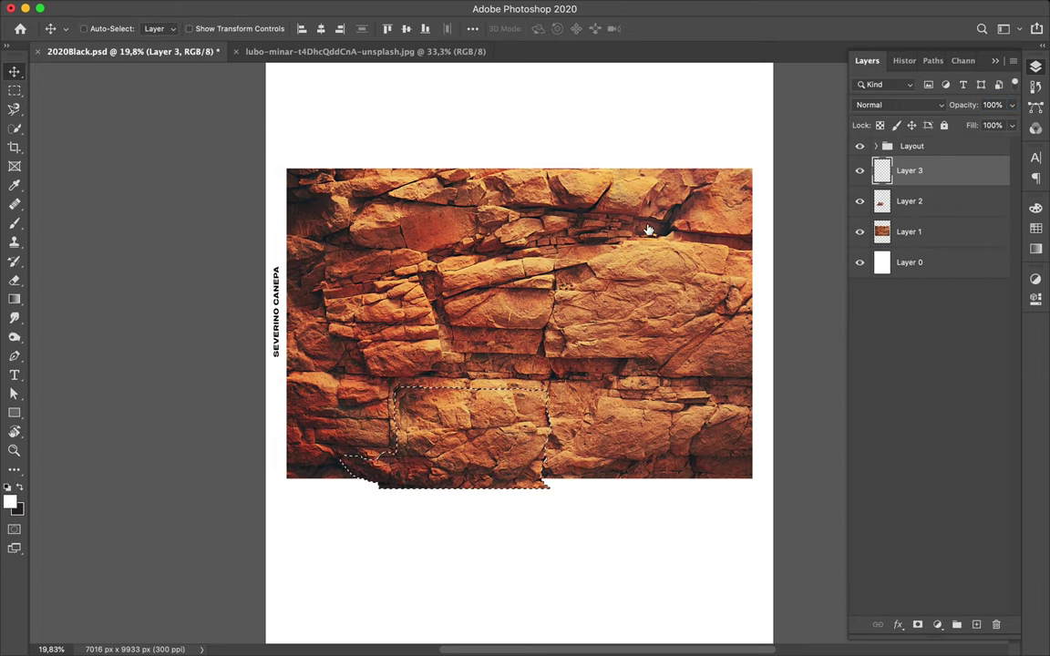
key("i")
left_click(289, 173)
key("b")
mouse_move(474, 401)
left_mouse_down()
mouse_move(375, 457)
mouse_move(510, 455)
left_mouse_up()
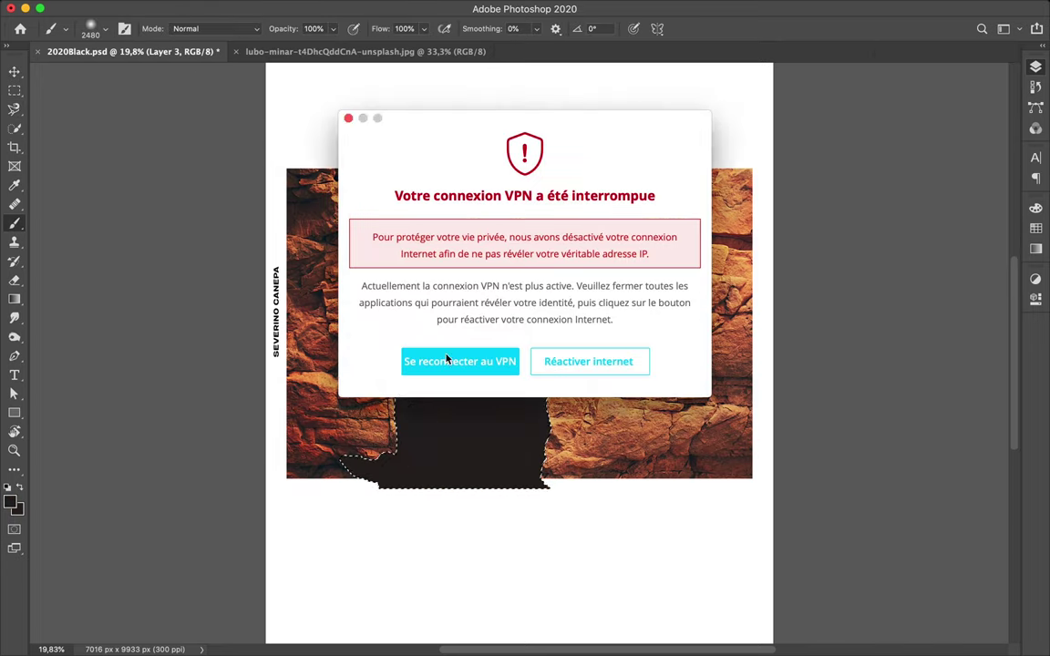
left_click(447, 360)
right_click(497, 445)
key("Return")
- Gaussian-blur the dark patch and place it below the copied slab
key("v")
left_click(341, 7)
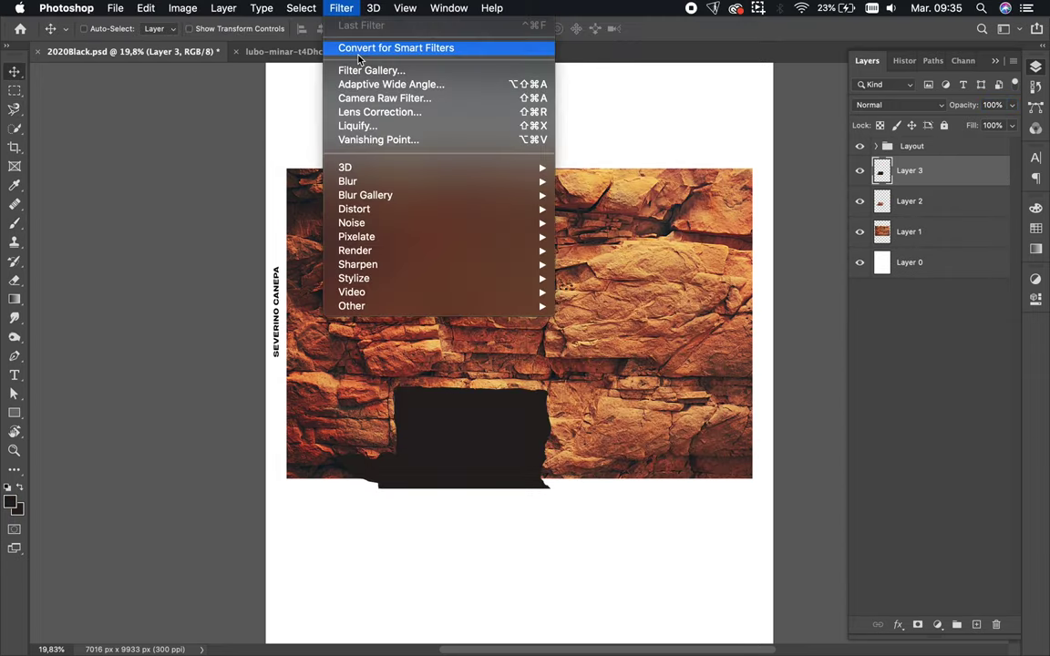
left_click(602, 236)
key("Return")
mouse_move(909, 171)
left_mouse_down()
mouse_move(911, 216)
mouse_move(911, 164)
left_mouse_up()
- Trace the second bottom slab onto its own layer with an empty shadow layer beneath
key("l")
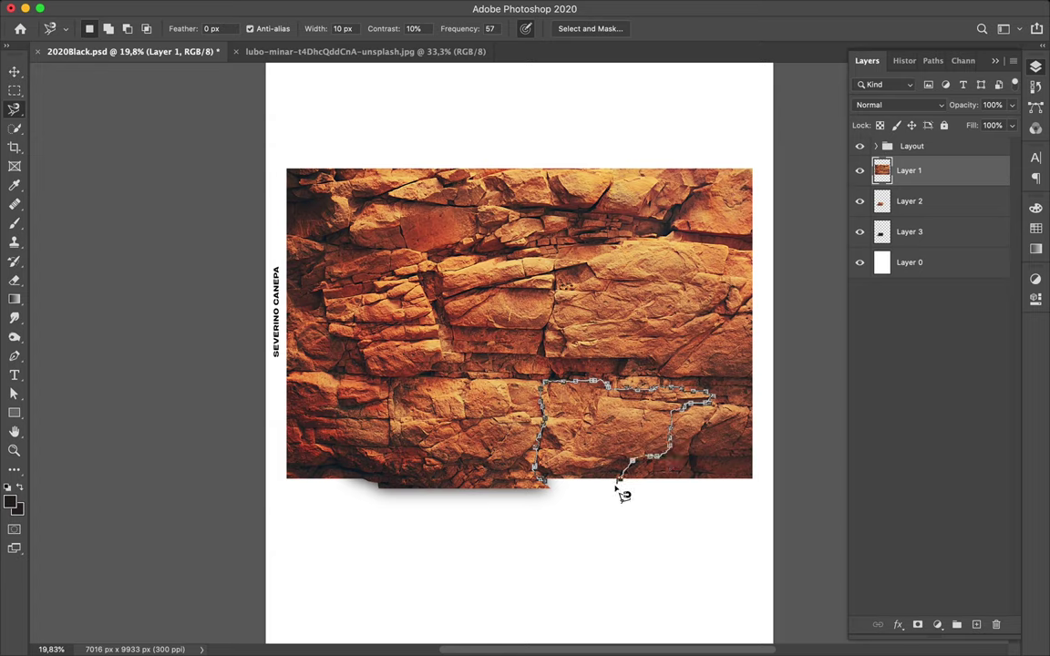
left_click(544, 493)
key("super+j")
key("v")
left_click(933, 206)
key("super+shift+alt+n")
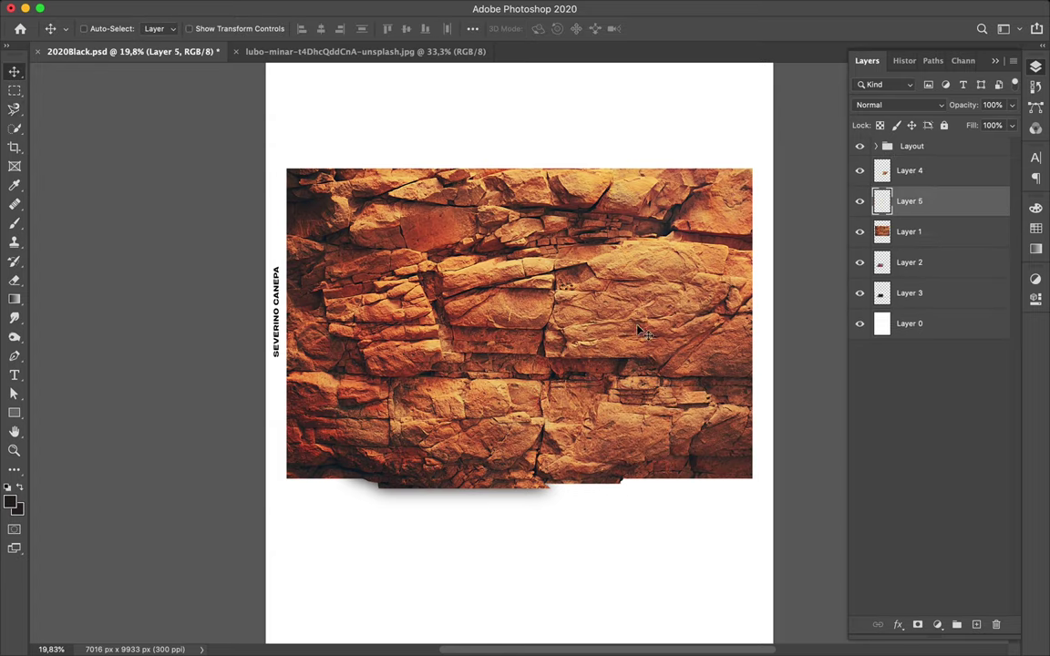
- Paint the second slab's shadow, save the document, and blur the shadow
key("b")
key("m")
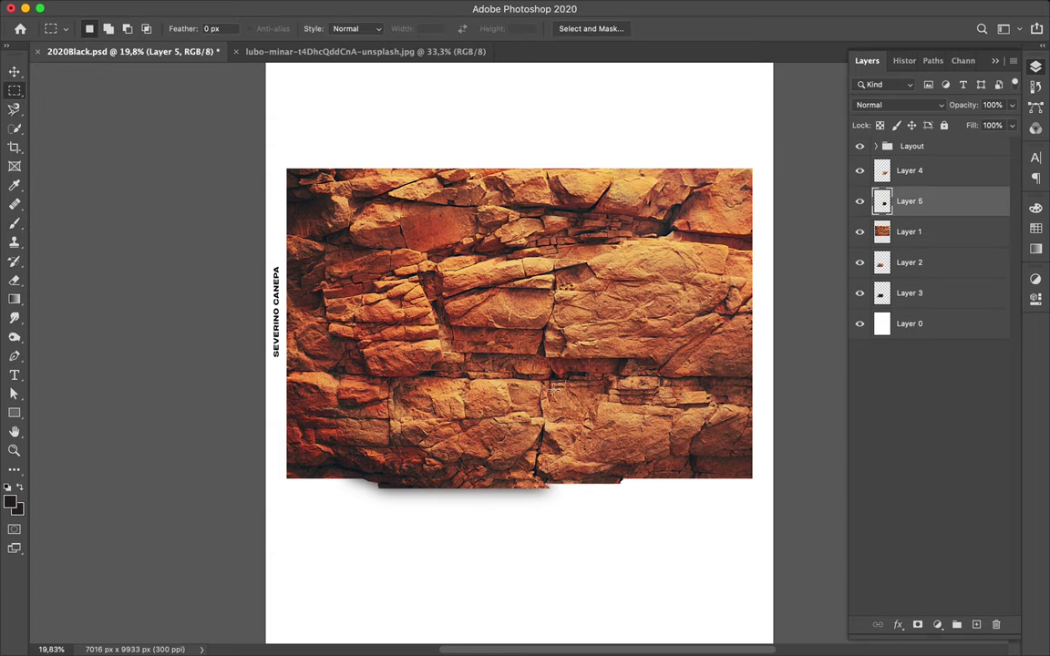
key("super+s")
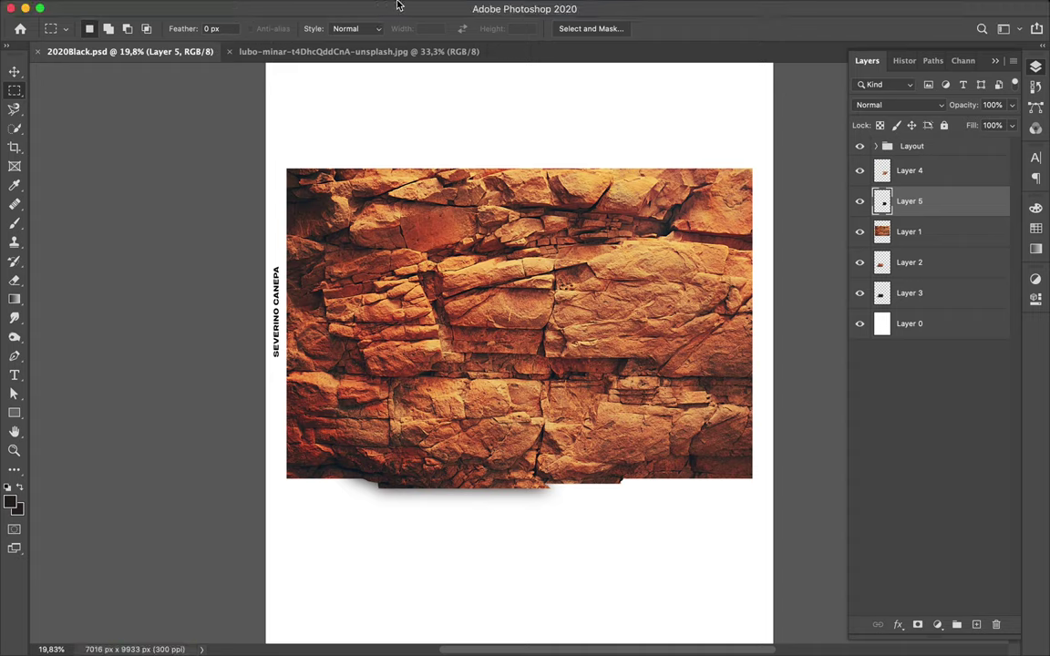
left_click(344, 2)
left_click(900, 182)
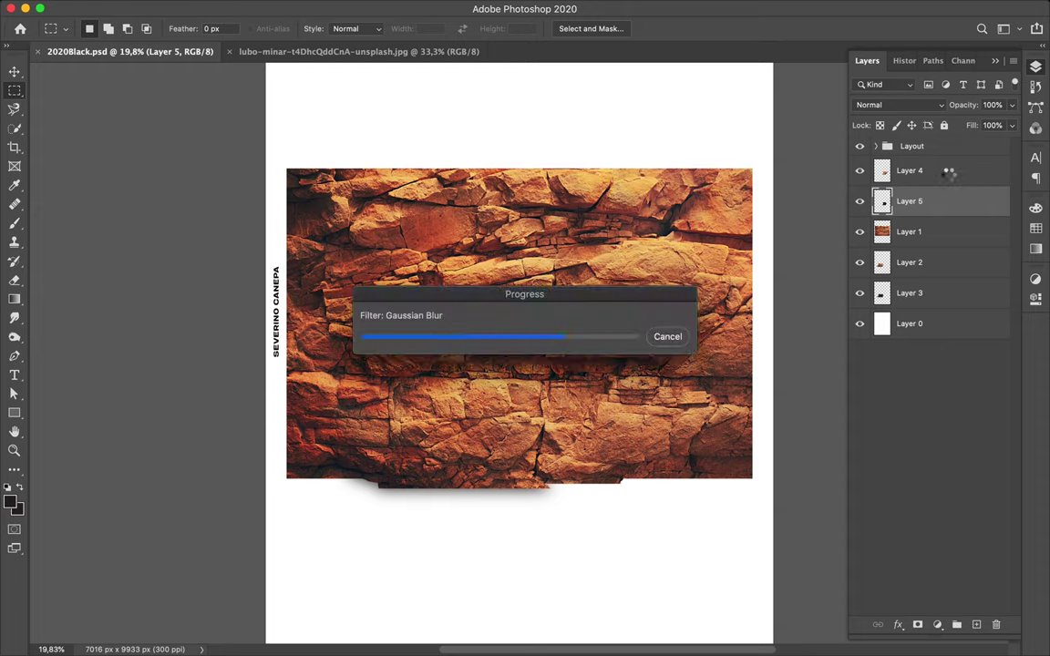
- Link the second slab with its shadow layer and reselect Layer 1
left_click(933, 174, "shift")
right_click(933, 178)
left_click(793, 264)
key("ctrl+bracketleft")
key("l")
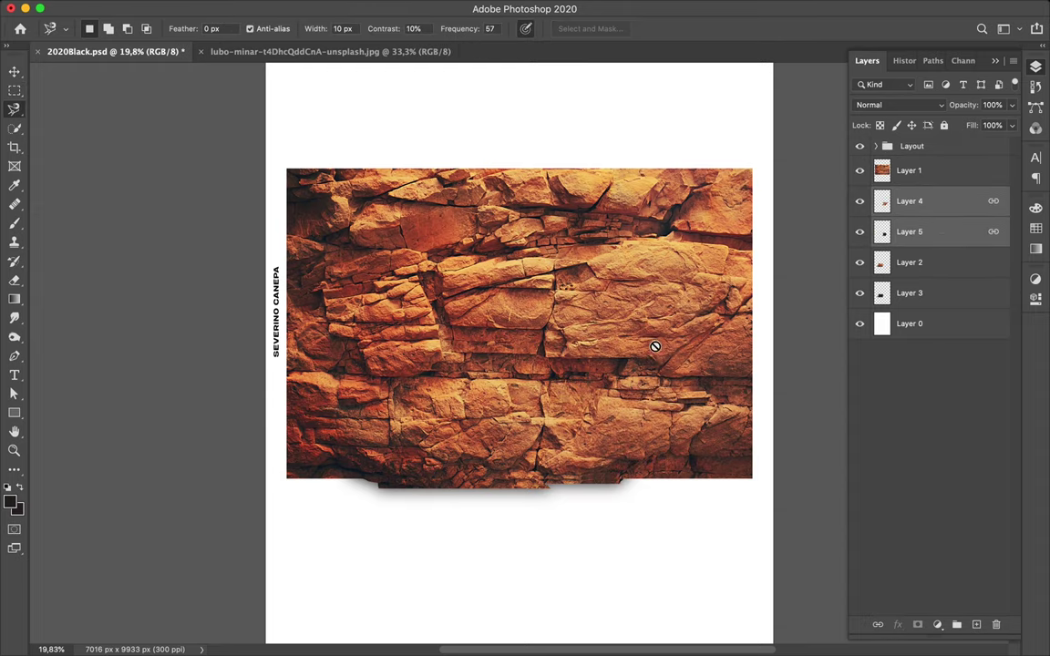
left_click(907, 171)
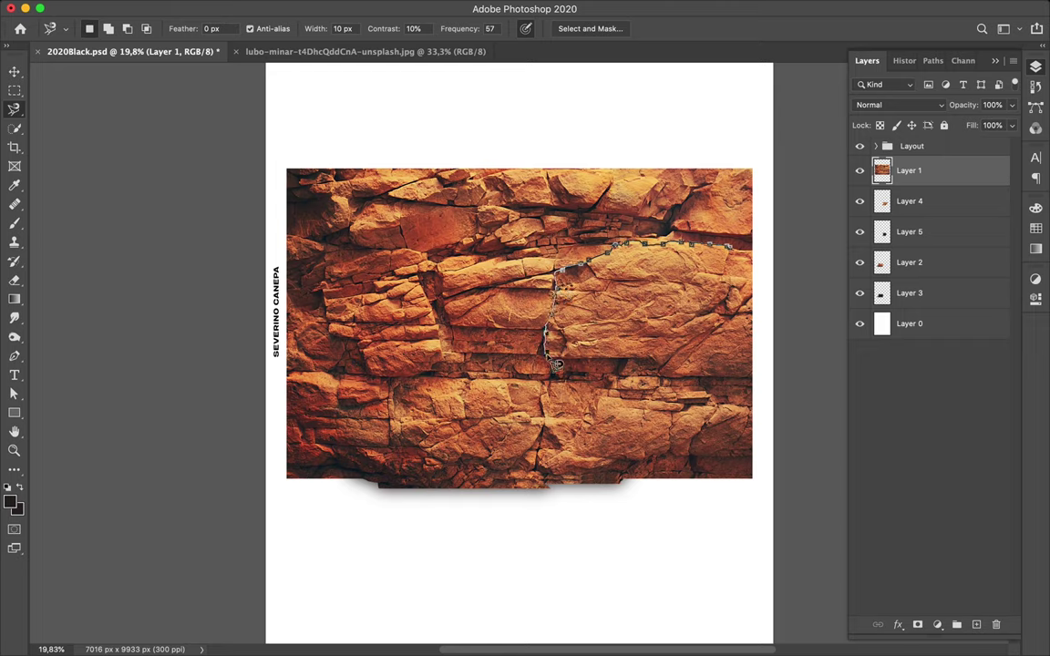
- Copy the traced right-hand slab to a new layer and paint a black shadow layer
left_click(740, 264)
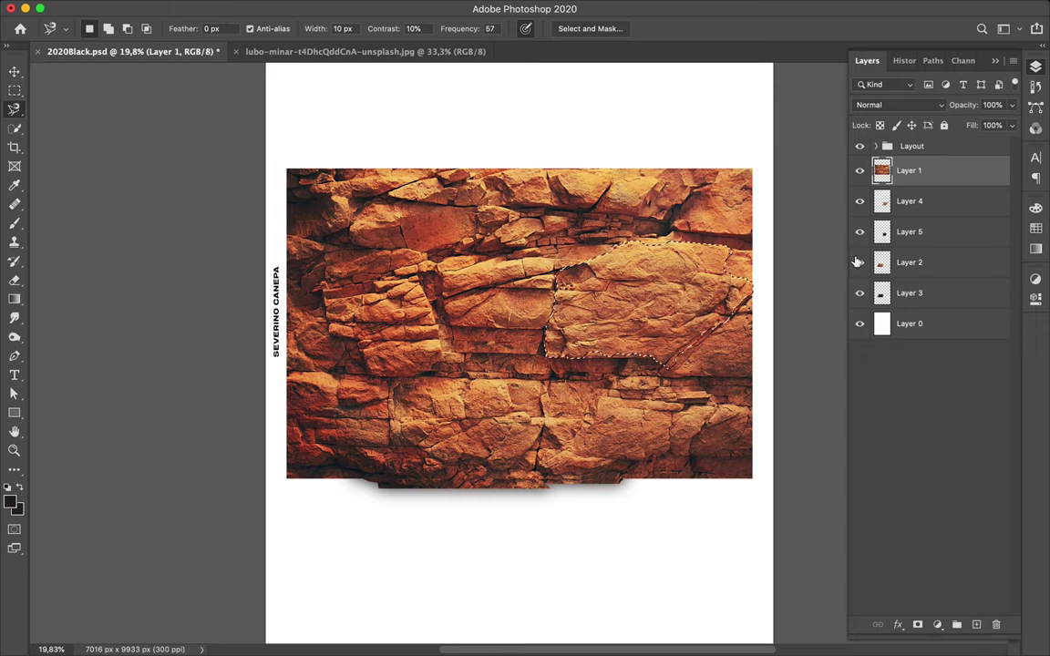
key("ctrl+j")
key("ctrl+shift+alt+n")
key("b")
left_click_drag(558, 309, 638, 291)
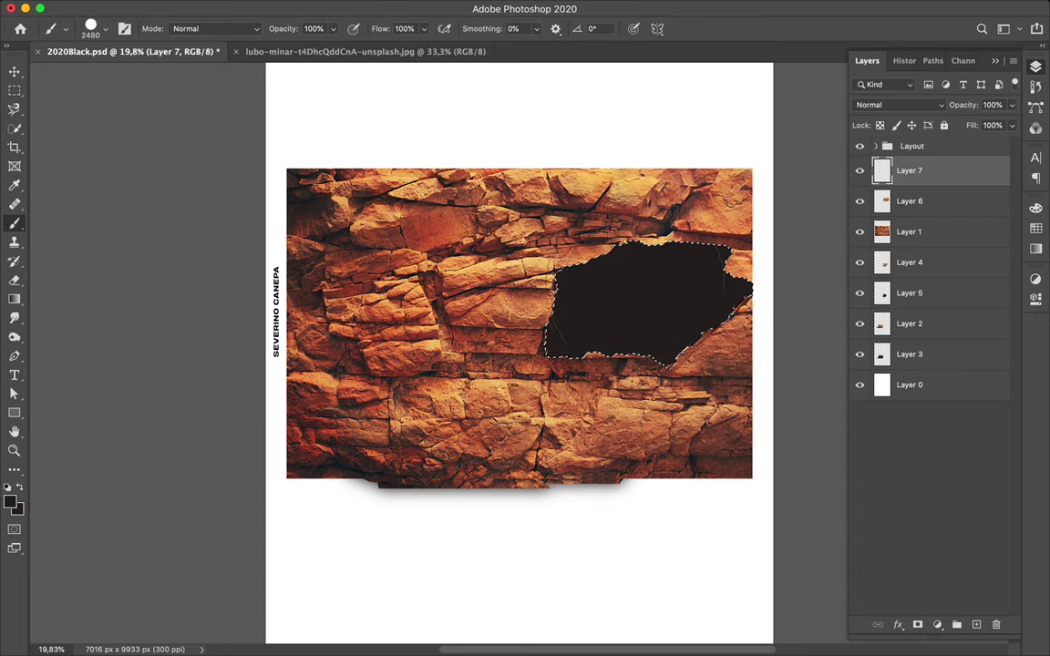
key("m")
- Blur the right-hand slab's shadow, place it below the slab, and link them
left_click(340, 9)
left_click(374, 22)
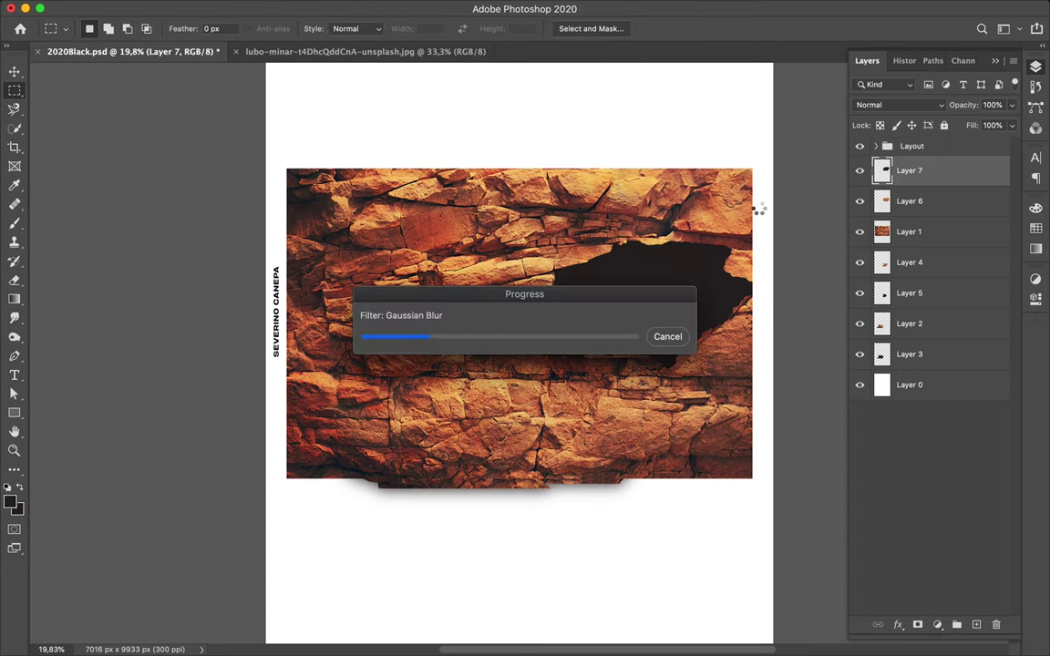
mouse_move(912, 170)
left_mouse_down()
mouse_move(935, 216)
mouse_move(912, 164)
left_mouse_up()
left_click(909, 170, "shift")
right_click(961, 177)
left_click(830, 318)
- Trace the narrow top slab onto its own layer and paint a black shadow
key("l")
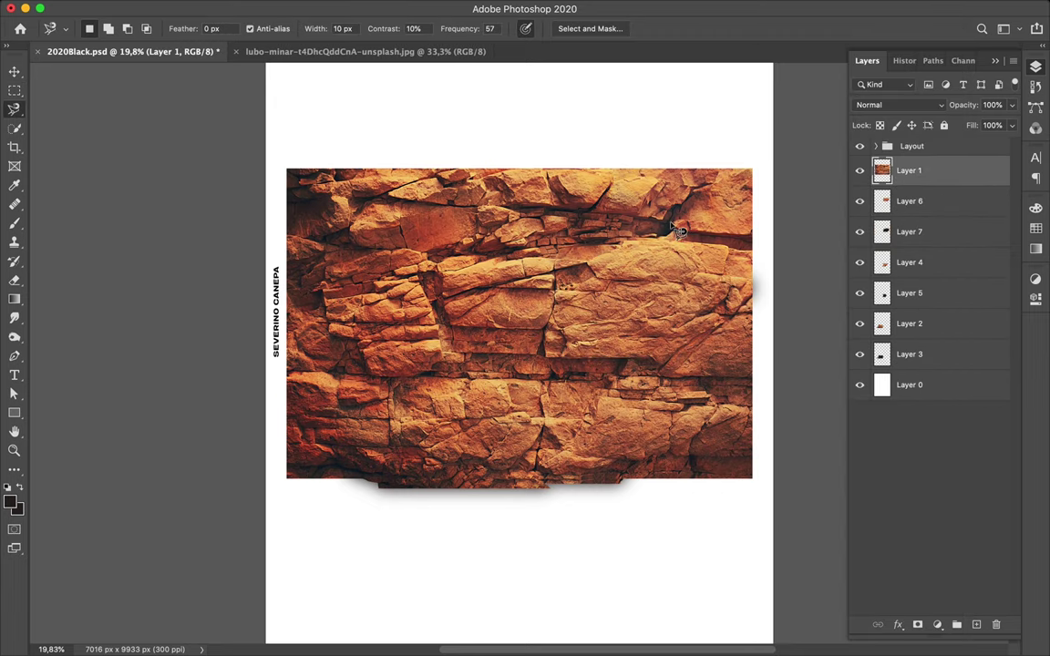
left_click(672, 225)
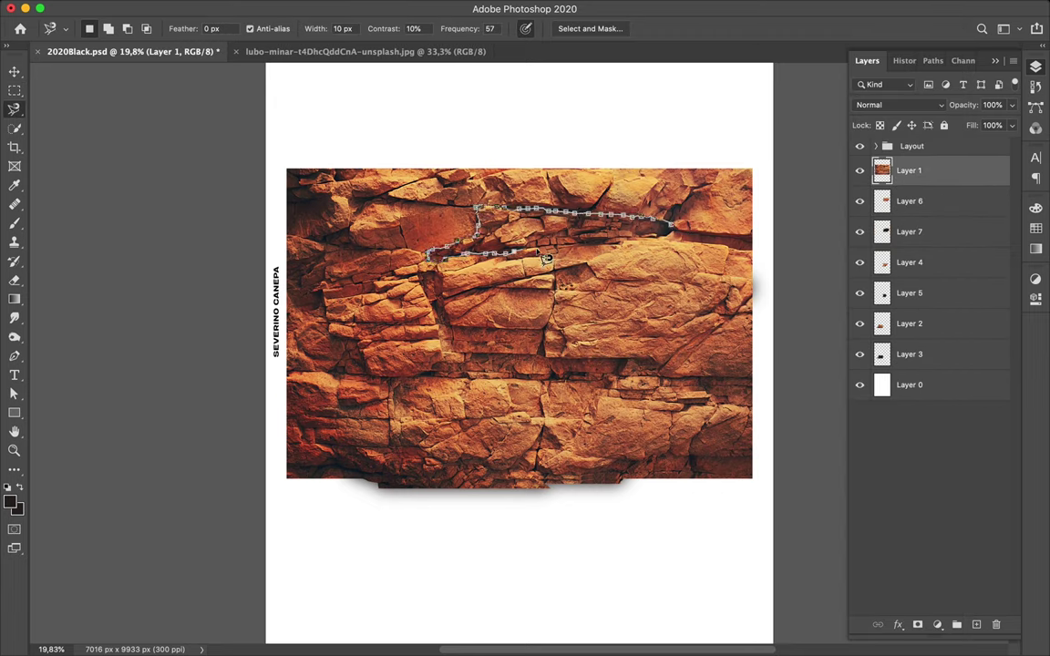
double_click(668, 239)
key("ctrl+shift+alt+n")
key("ctrl+shift+alt+n")
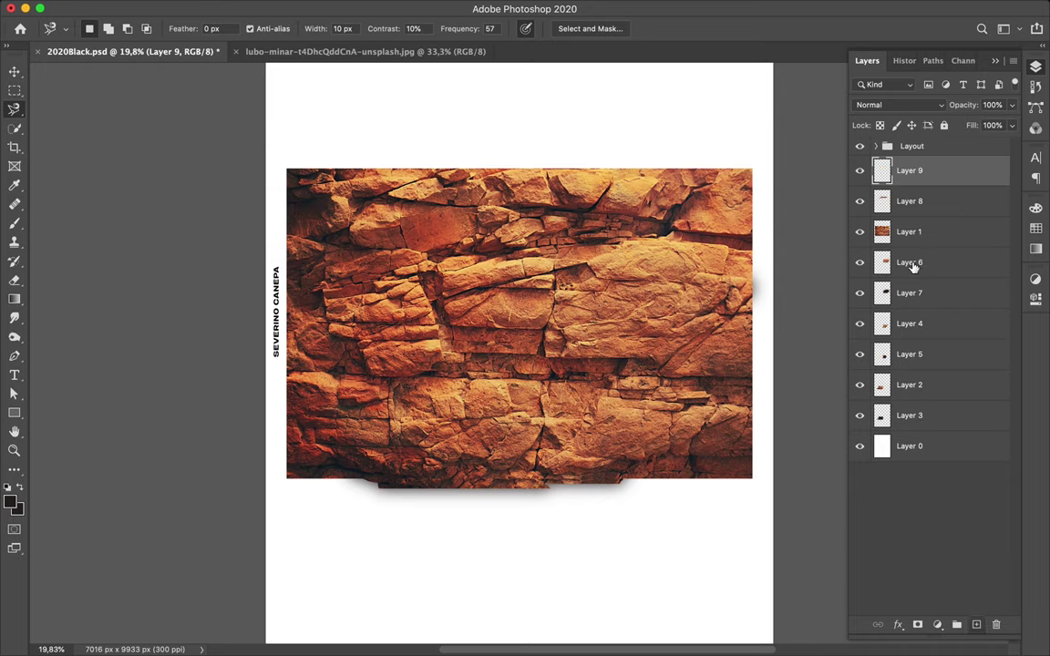
key("b")
left_click_drag(447, 383, 684, 365)
key("ctrl+d")
- Blur the top slab's shadow and select Layers 8 and 9 together
key("m")
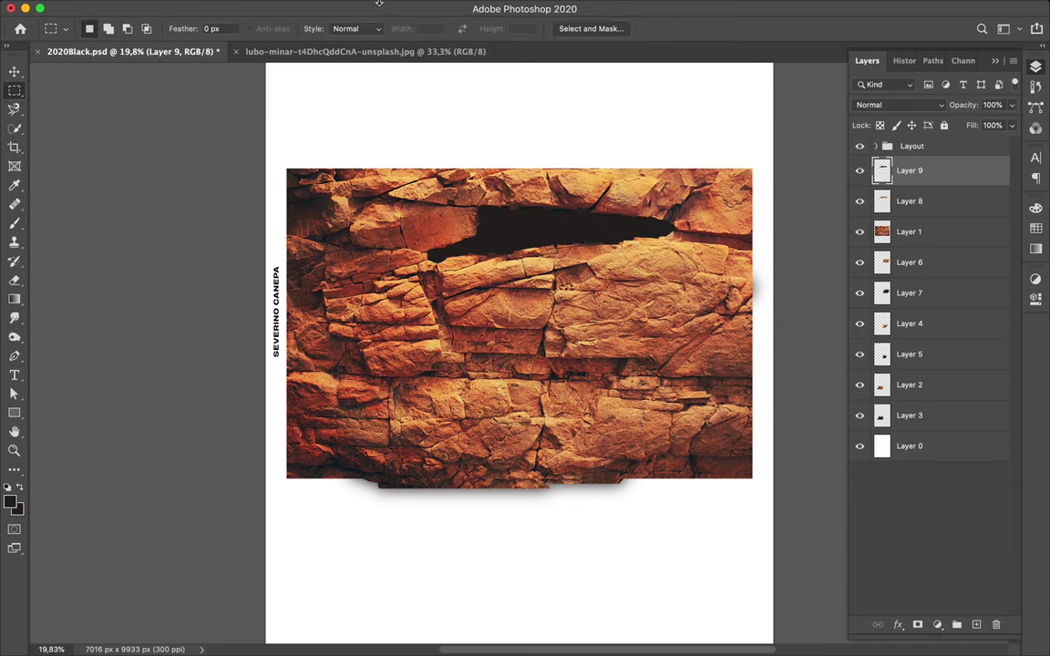
key("ctrl+alt+f")
left_click(928, 202)
left_click(926, 173, "shift")
right_click(957, 178)
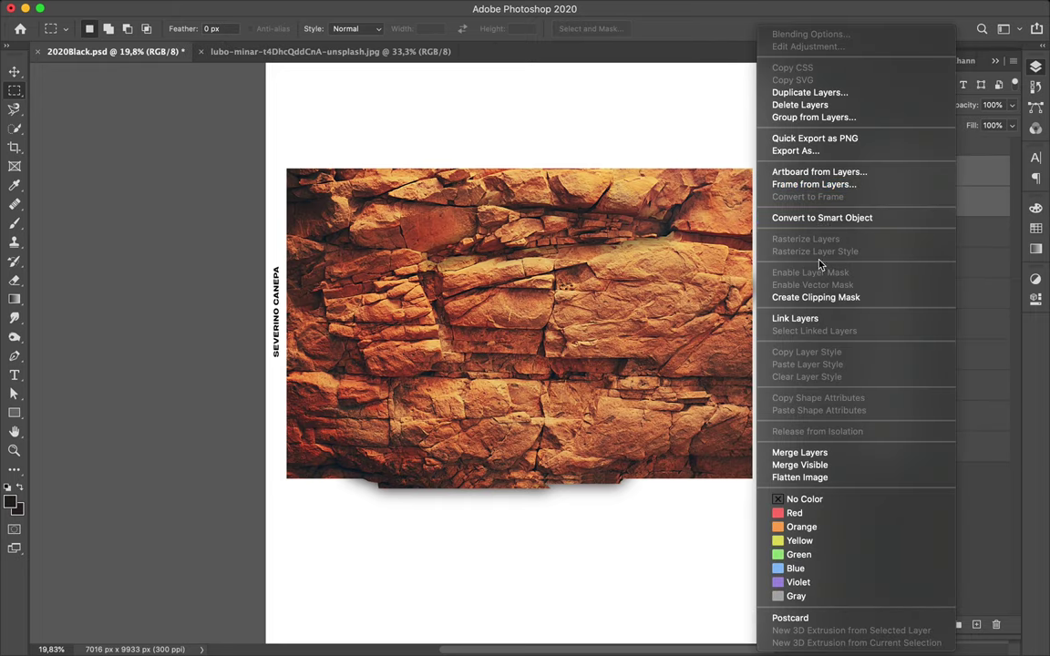
key("Escape")
- Reselect Layer 1 and start tracing at the rock's left edge
key("l")
left_click(912, 170)
left_click(283, 233)
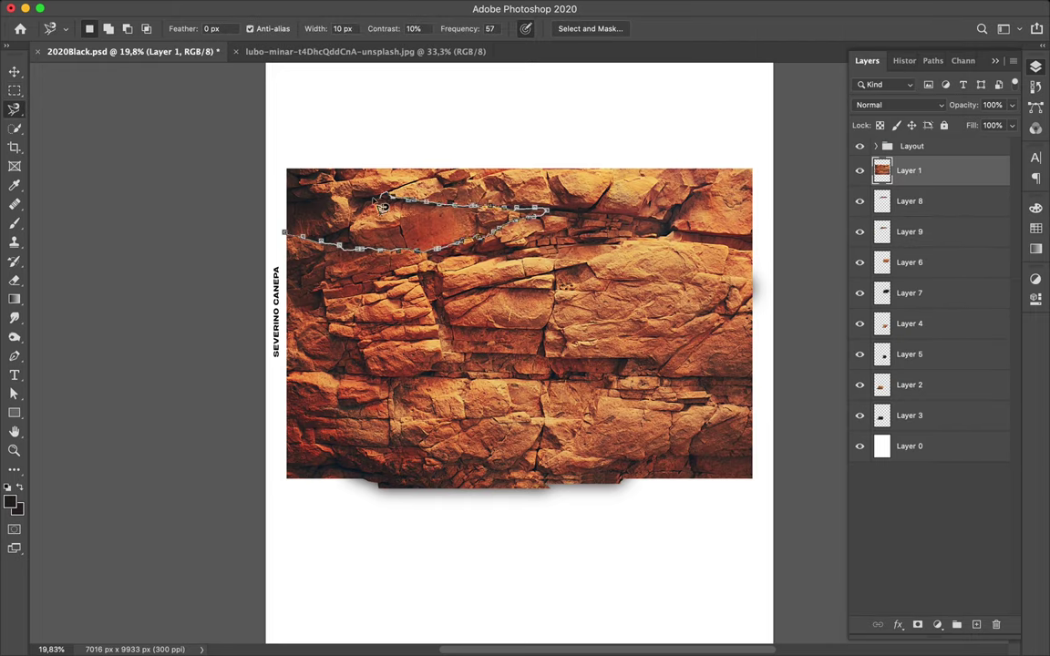
- Copy the upper-left slab to a new layer and paint a dark shadow layer
left_click(284, 232)
key("ctrl+j")
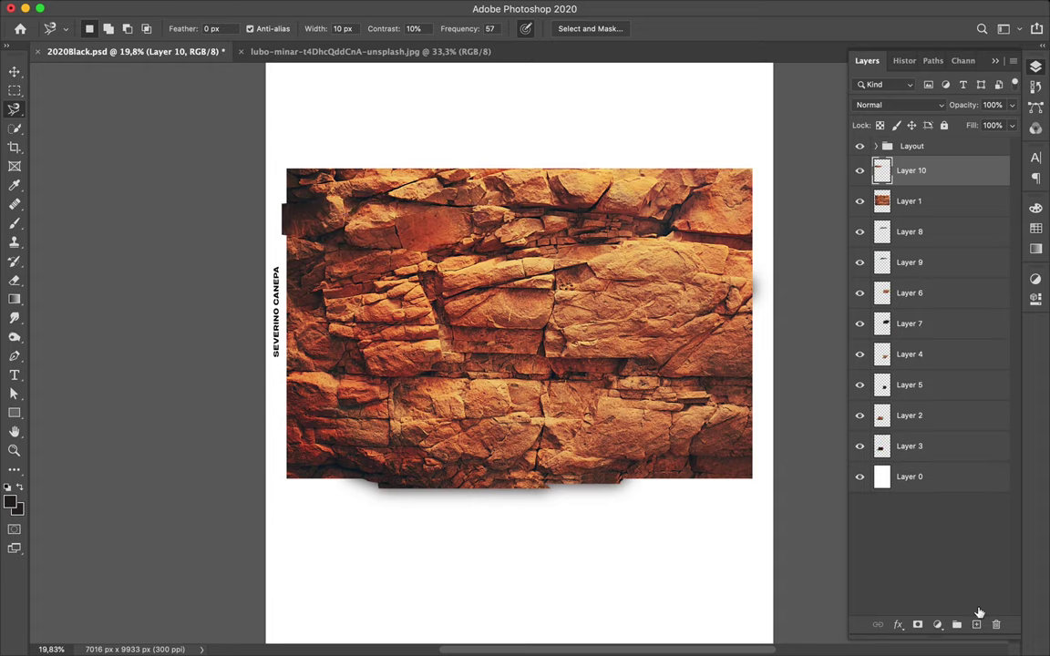
left_click(976, 625)
key("b")
left_click_drag(301, 215, 483, 211)
key("m")
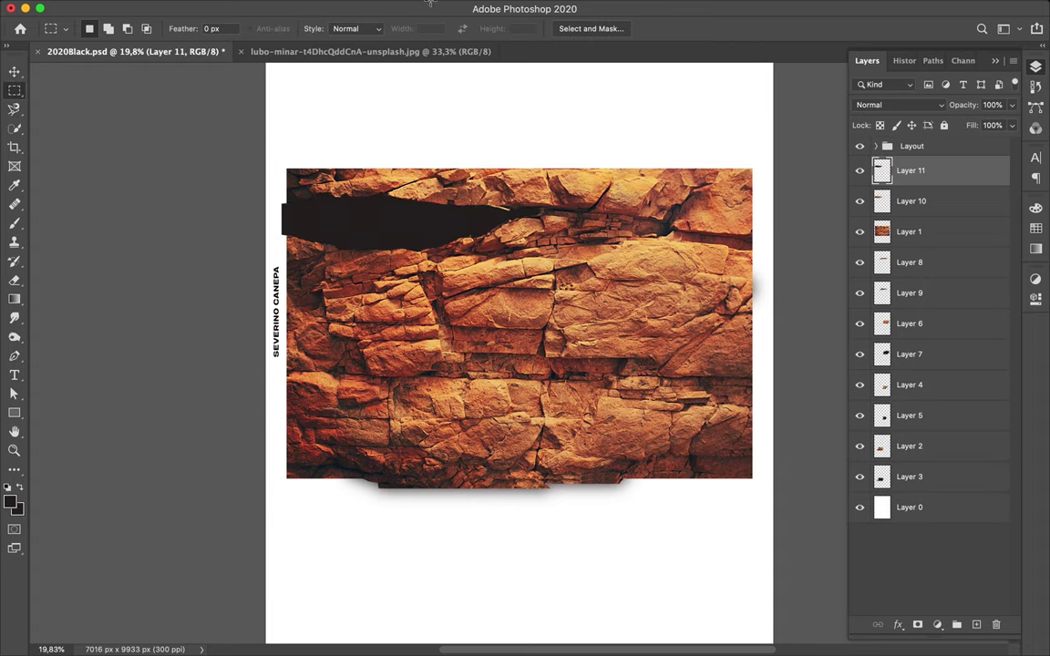
- Blur the upper-left shadow, place it below its slab, link them, and reselect Layer 1
left_click(300, 7)
left_click(337, 25)
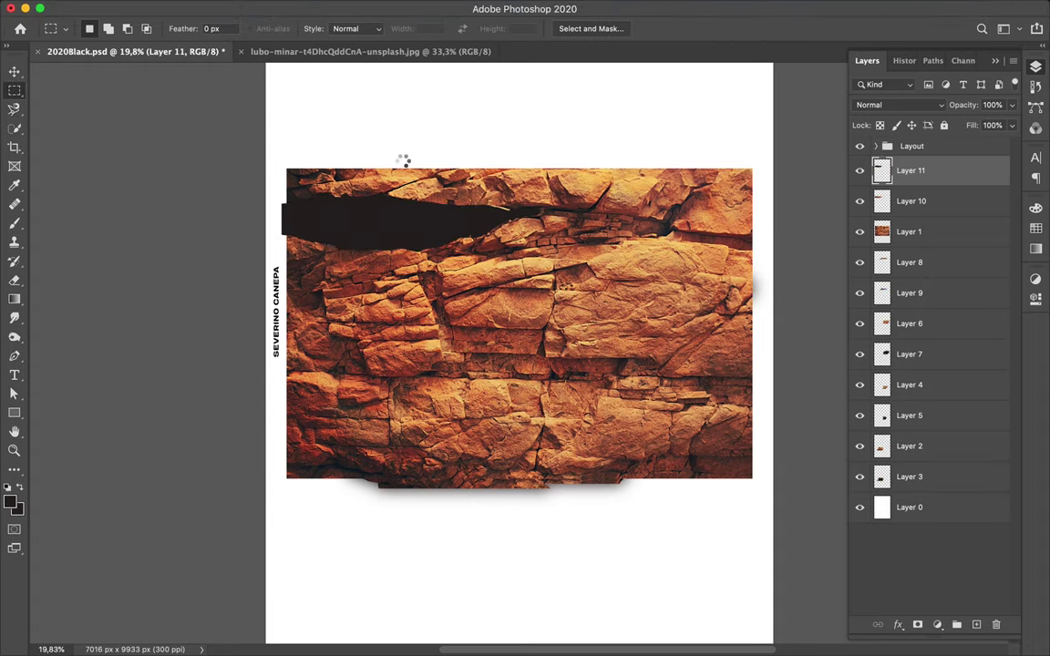
mouse_move(922, 173)
left_mouse_down()
mouse_move(922, 221)
mouse_move(937, 250)
left_mouse_up()
left_click(955, 178, "shift")
key("v")
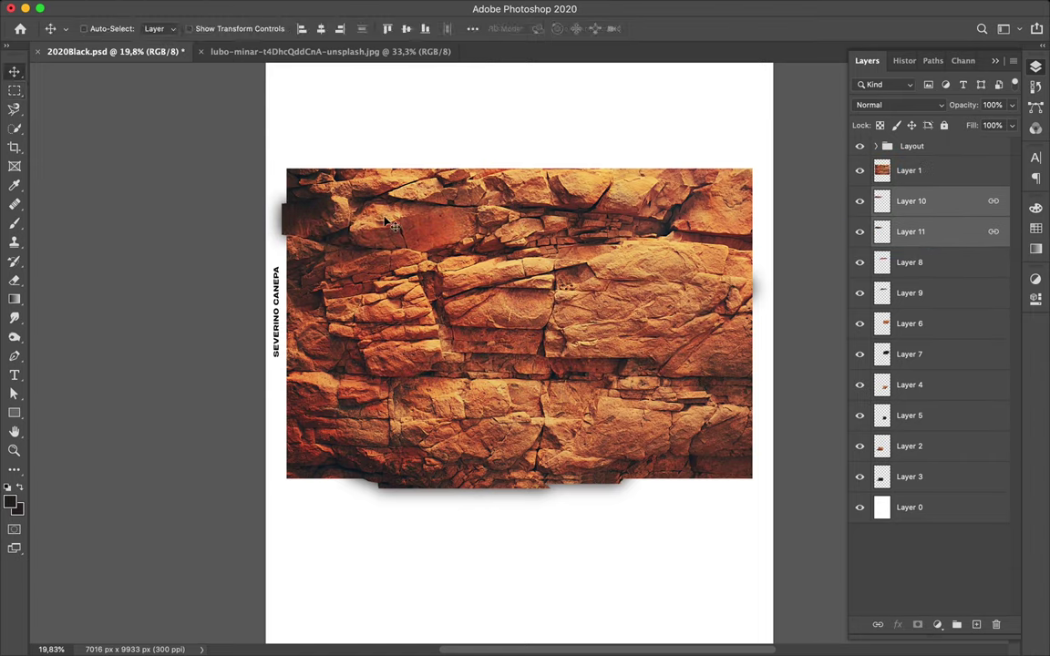
left_click(945, 178)
- Trace the middle-left slab onto its own layer and paint a black shadow
key("l")
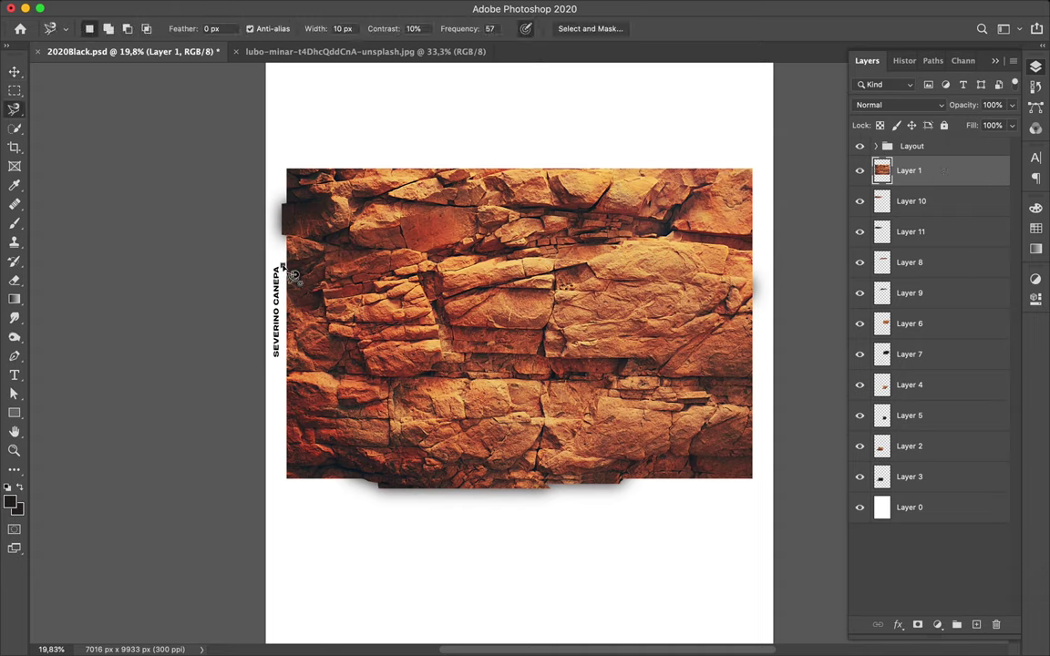
left_click(284, 266)
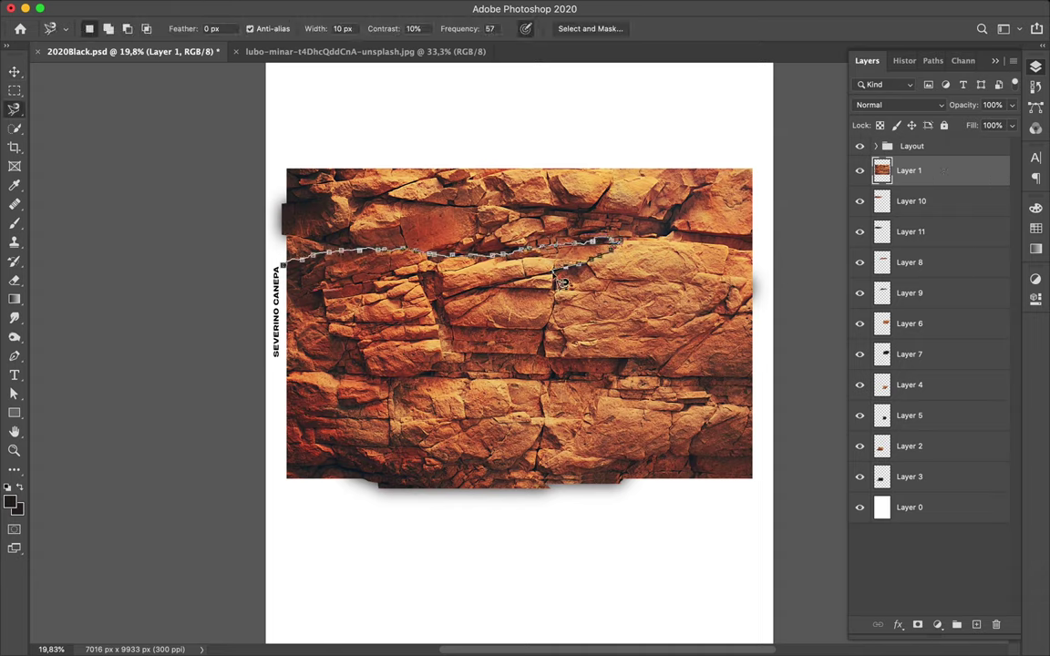
left_click(284, 265)
key("ctrl+j")
key("ctrl+j")
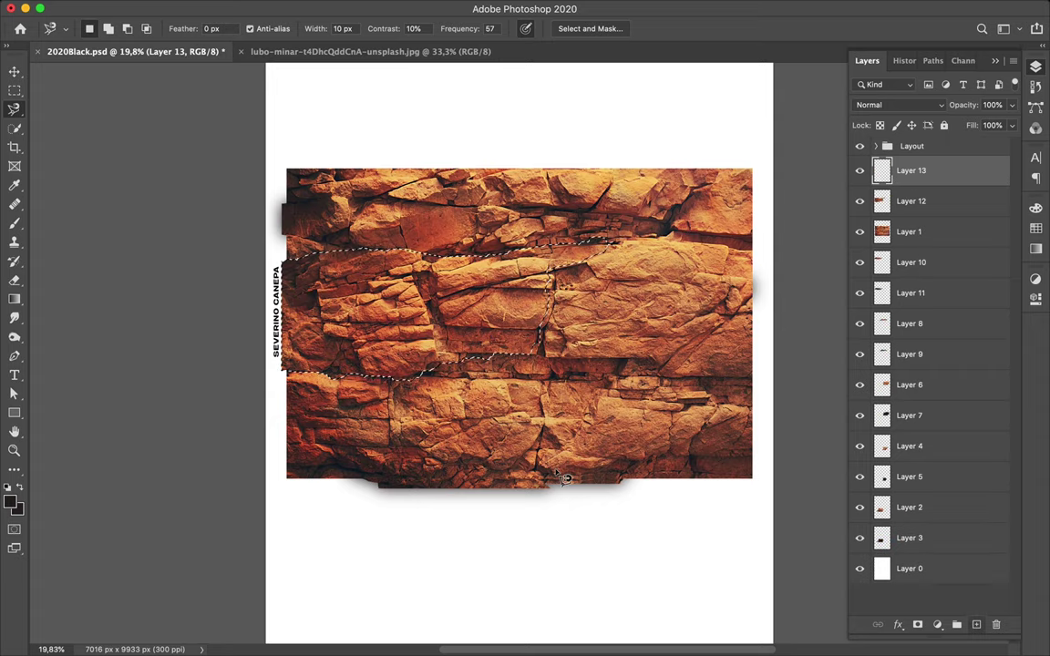
key("b")
mouse_move(300, 310)
left_mouse_down()
mouse_move(492, 291)
mouse_move(538, 273)
left_mouse_up()
key("m")
- Blur the middle-left shadow and place it below the copied slab
left_click(342, 9)
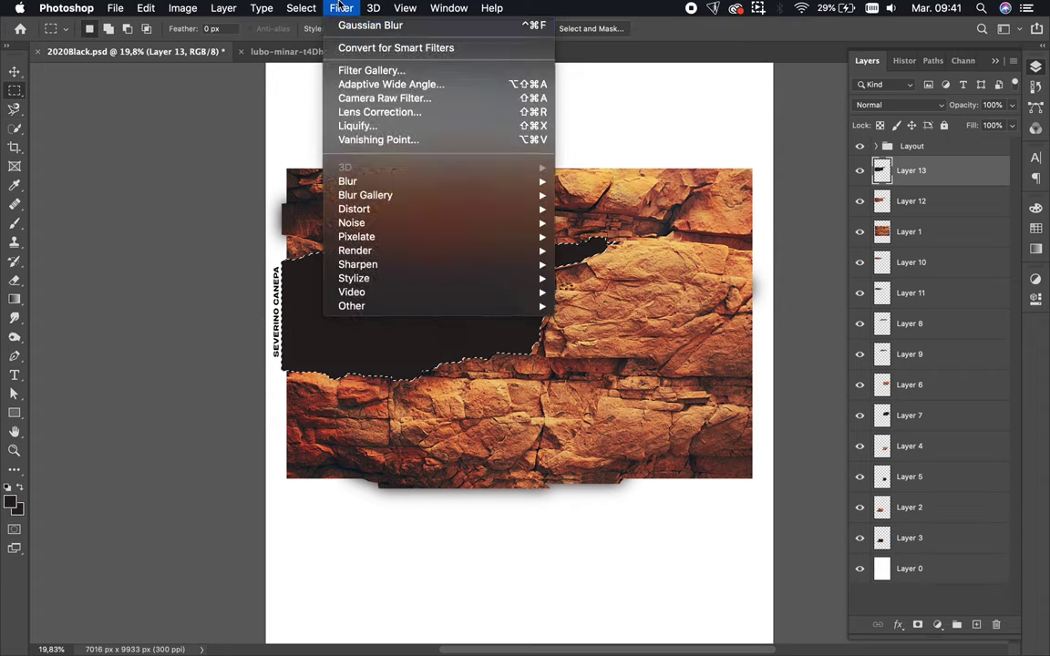
left_click(370, 24)
key("ctrl+d")
left_click(342, 8)
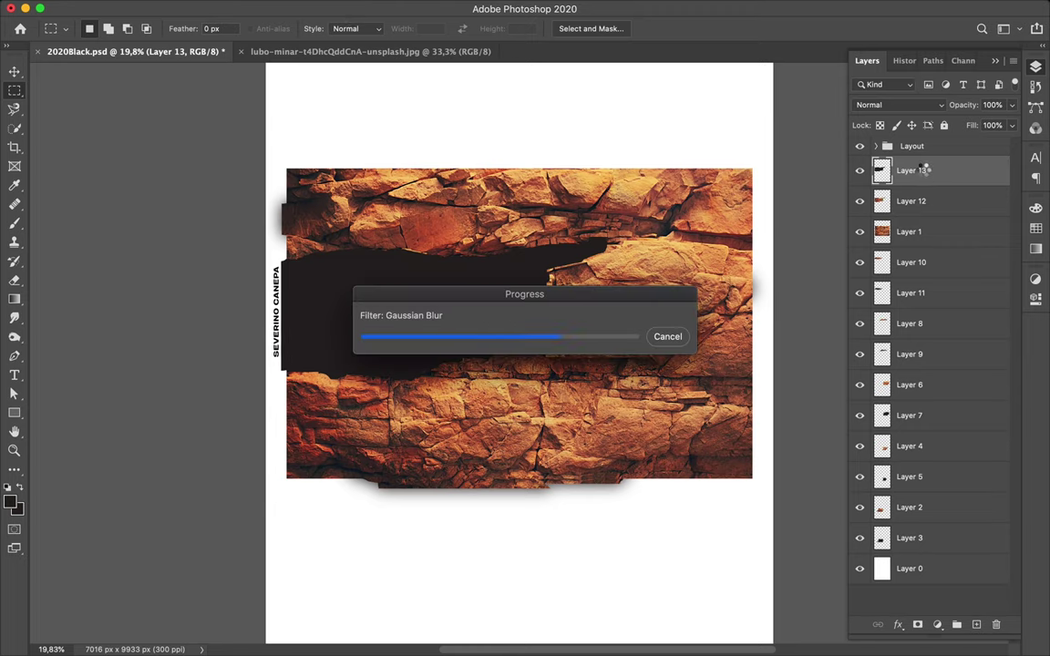
left_click_drag(882, 201, 882, 175)
key("ctrl+shift+d")
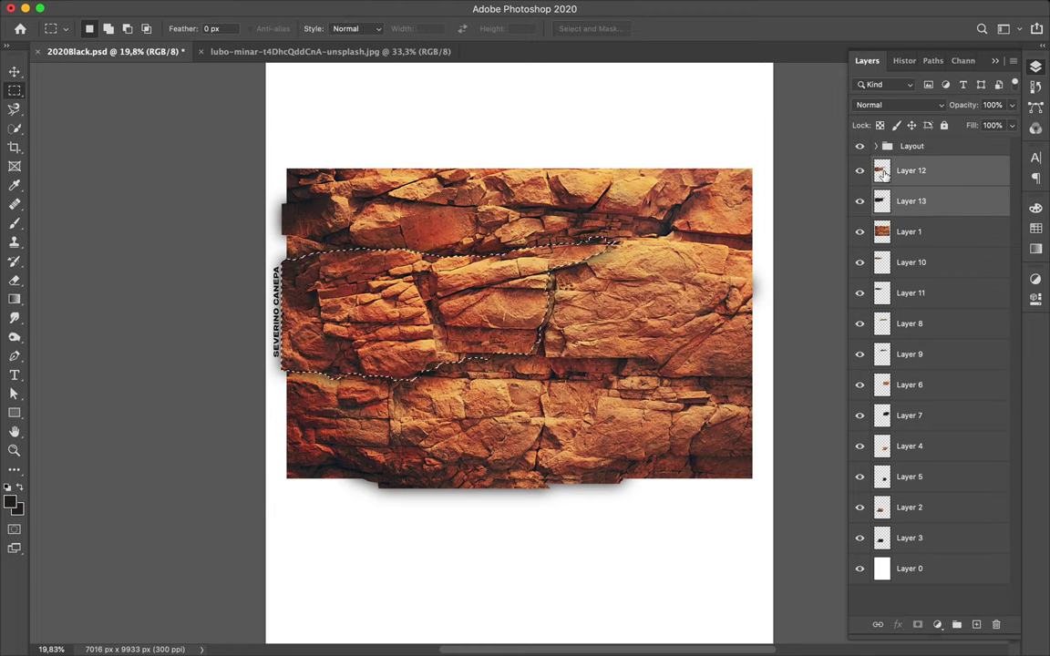
- Link the middle-left slab with its shadow and move the rock photo to the top
right_click(883, 175)
key("Escape")
right_click(944, 216)
left_click(789, 316)
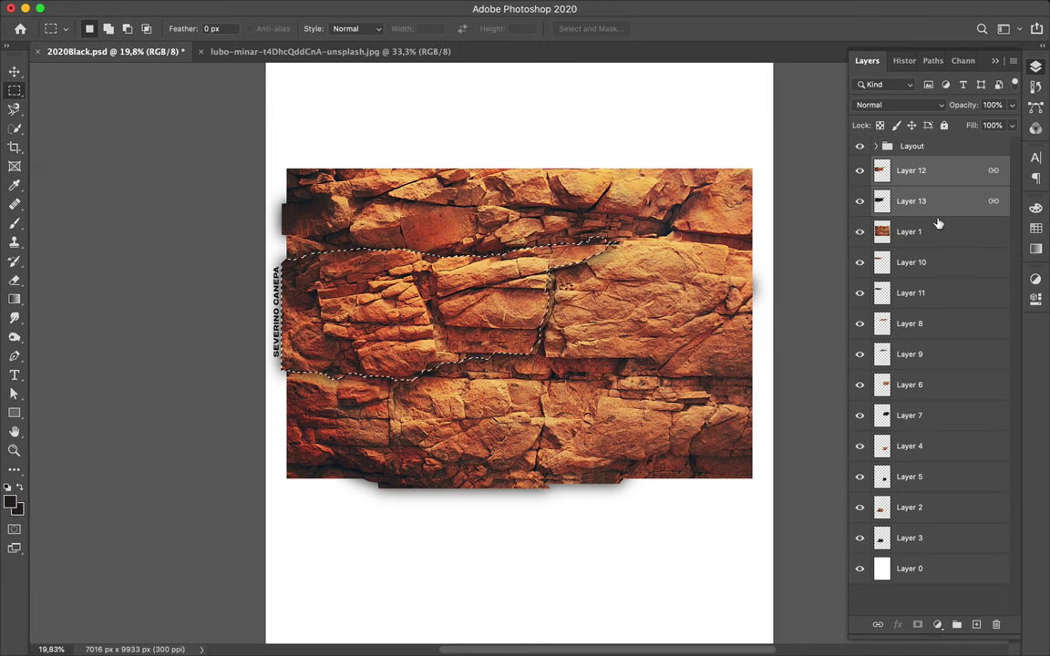
left_click_drag(939, 227, 938, 164)
key("l")
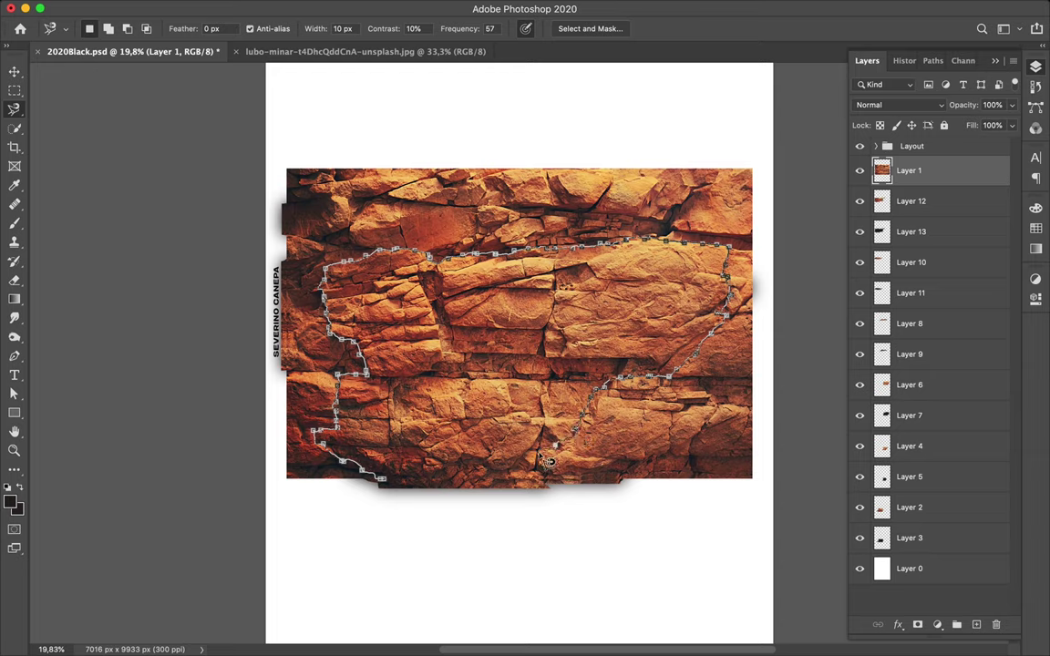
- Copy the middle slab to its own layer and paint a black shadow inside its outline
left_click(394, 490)
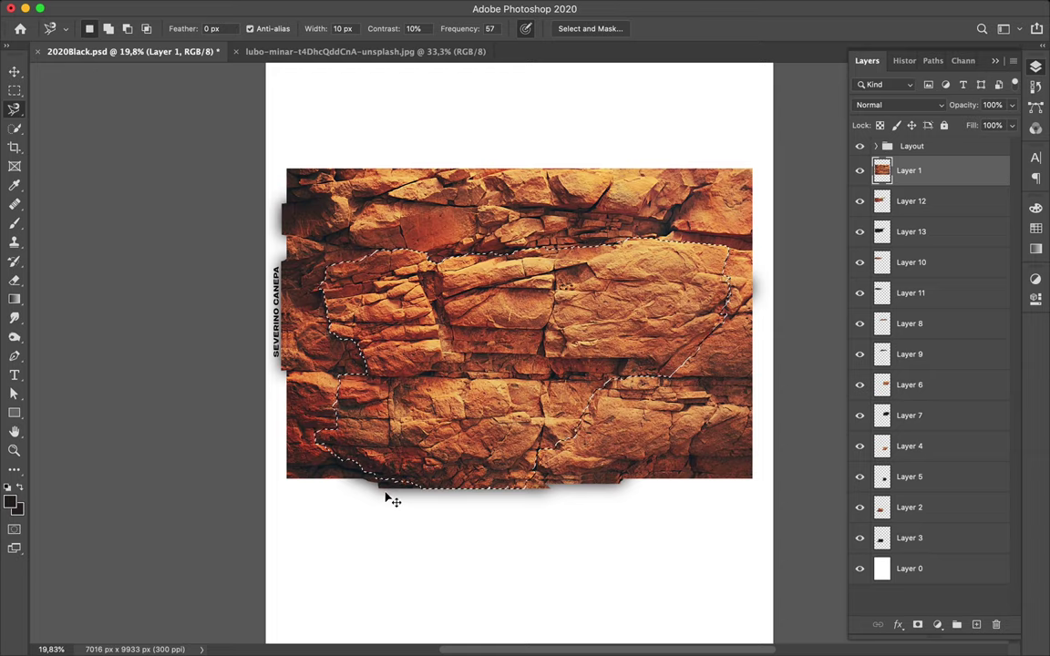
key("ctrl+j")
left_click(977, 625)
key("ctrl+shift+d")
key("b")
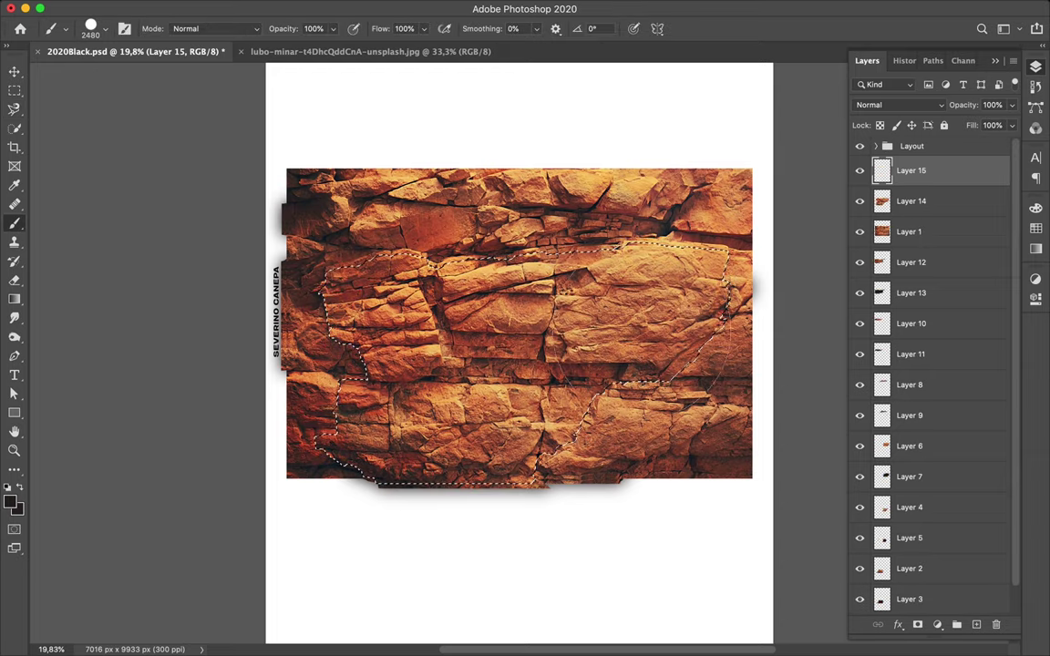
mouse_move(383, 310)
left_mouse_down()
mouse_move(328, 469)
mouse_move(321, 448)
mouse_move(511, 373)
mouse_move(364, 383)
mouse_move(456, 401)
mouse_move(533, 282)
left_mouse_up()
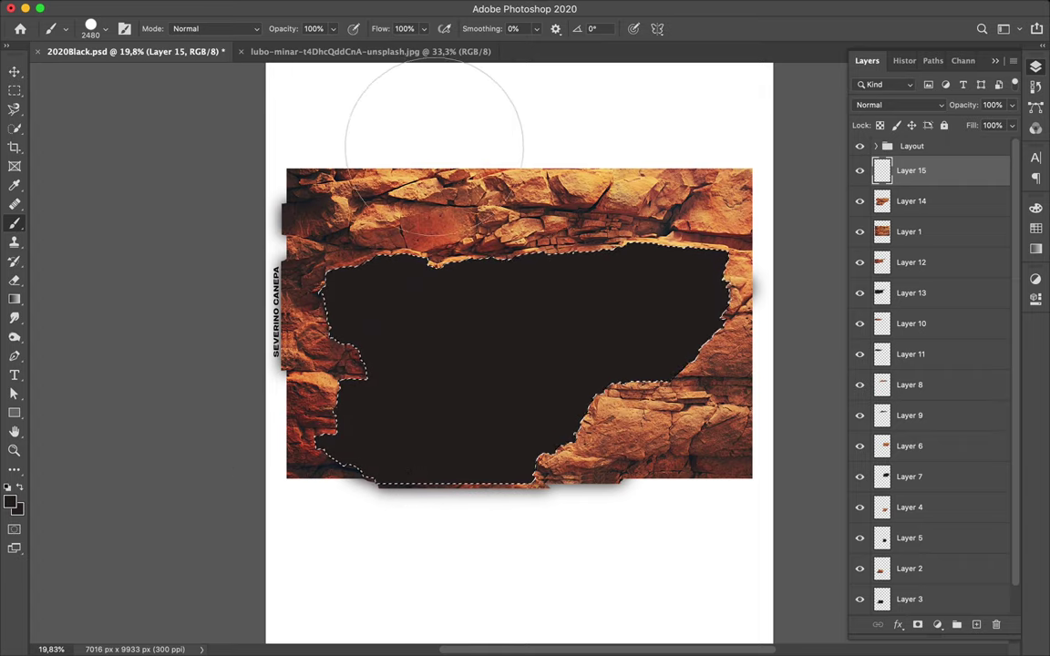
key("m")
- Blur the middle slab's shadow, link it under the slab, and move the rock photo back on top
left_click(300, 8)
left_click(315, 36)
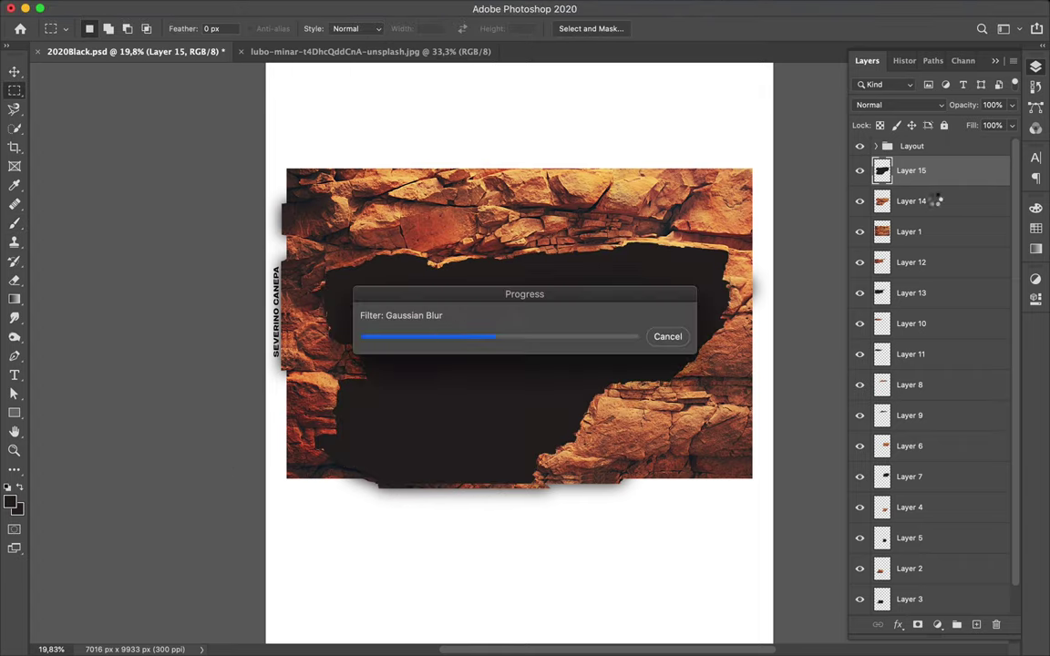
left_click_drag(932, 201, 957, 173)
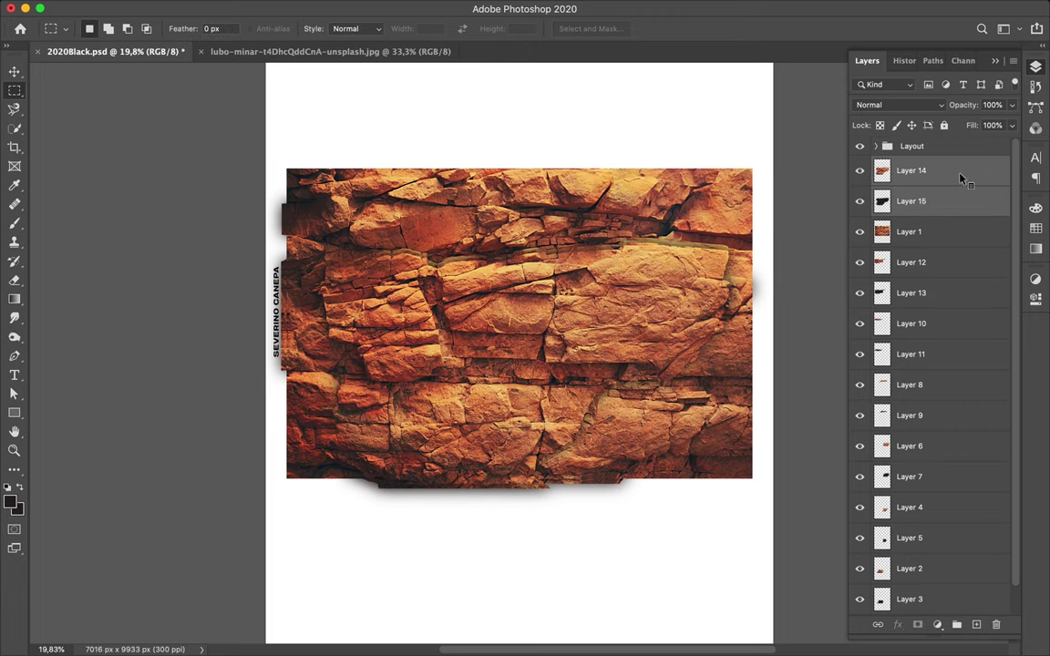
right_click(959, 178)
left_click(827, 319)
left_click_drag(933, 237, 911, 170)
key("v")
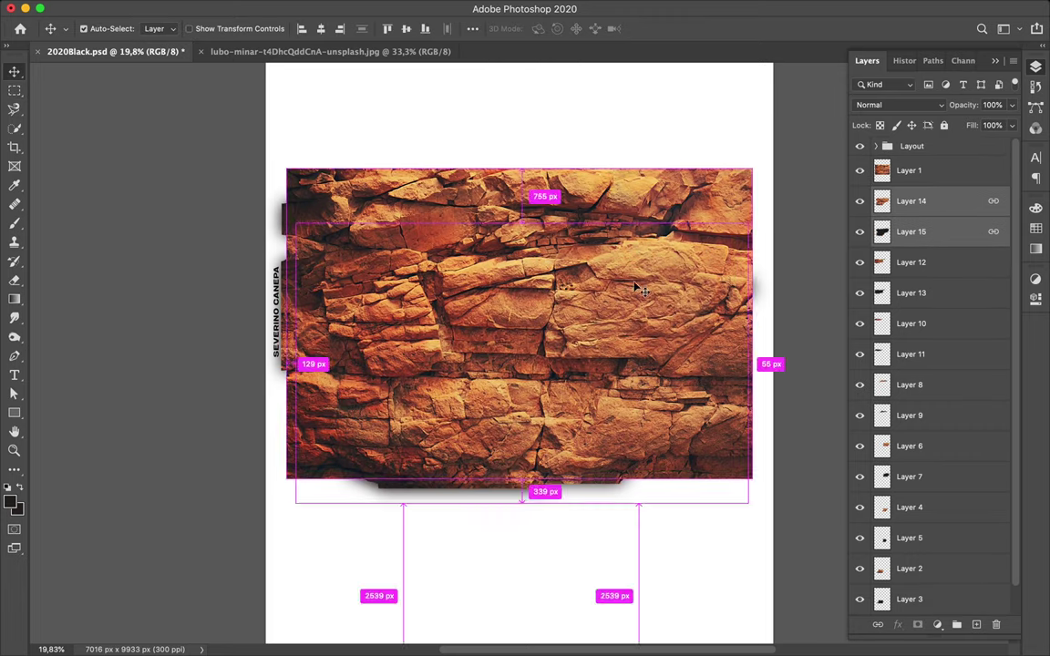
- Trace the top rock strip onto its own layer and paint a black shadow inside its outline
key("l")
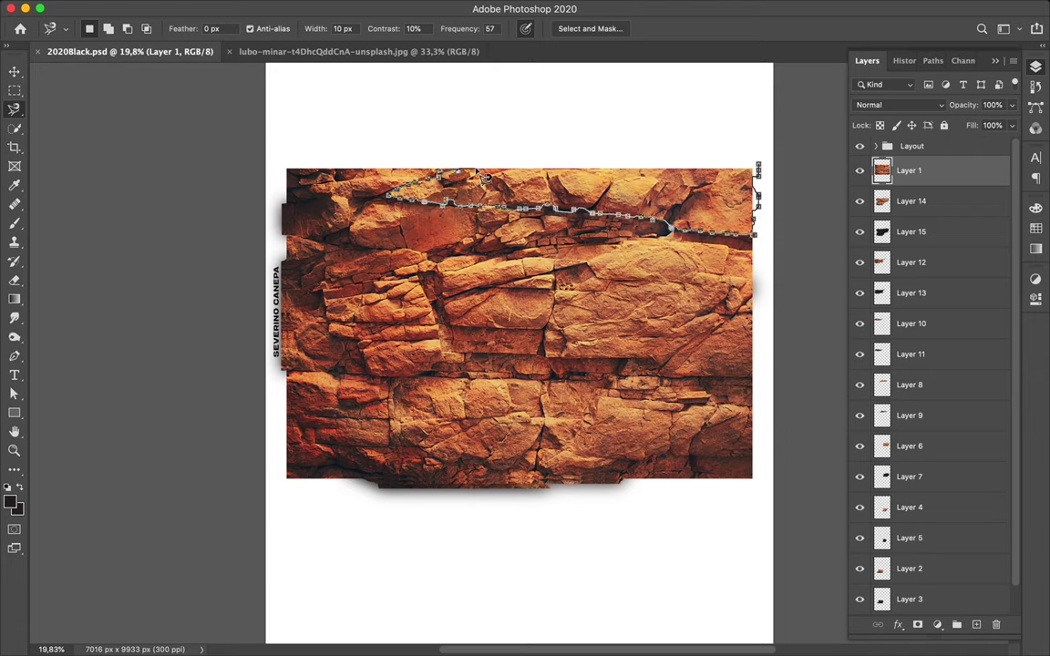
left_click(762, 171)
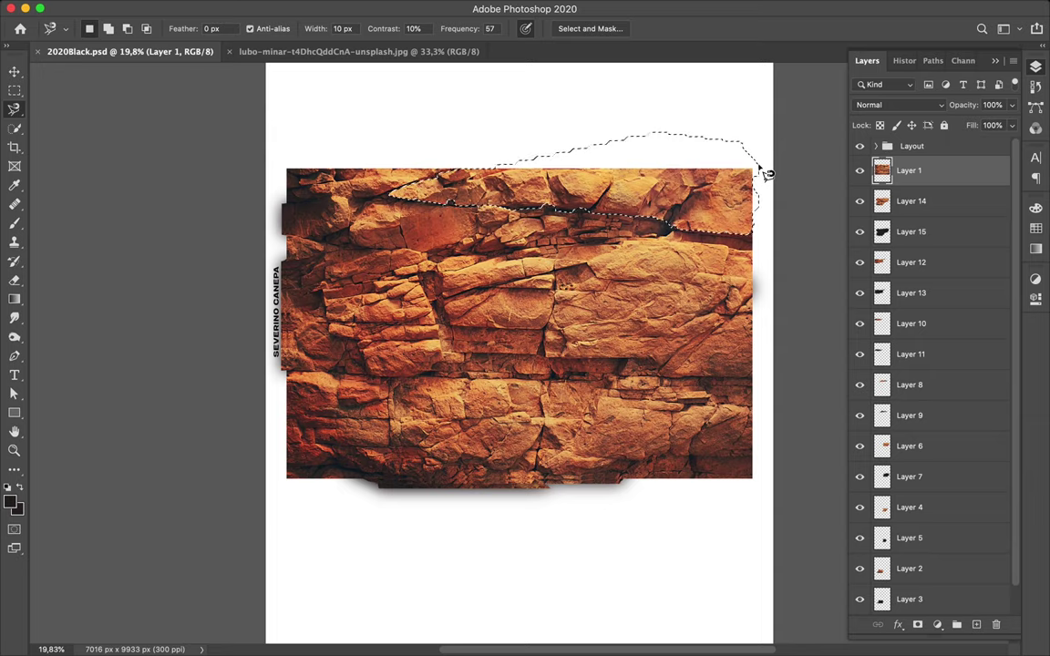
key("ctrl+j")
key("v")
left_click(882, 171, "ctrl")
key("ctrl+shift+alt+n")
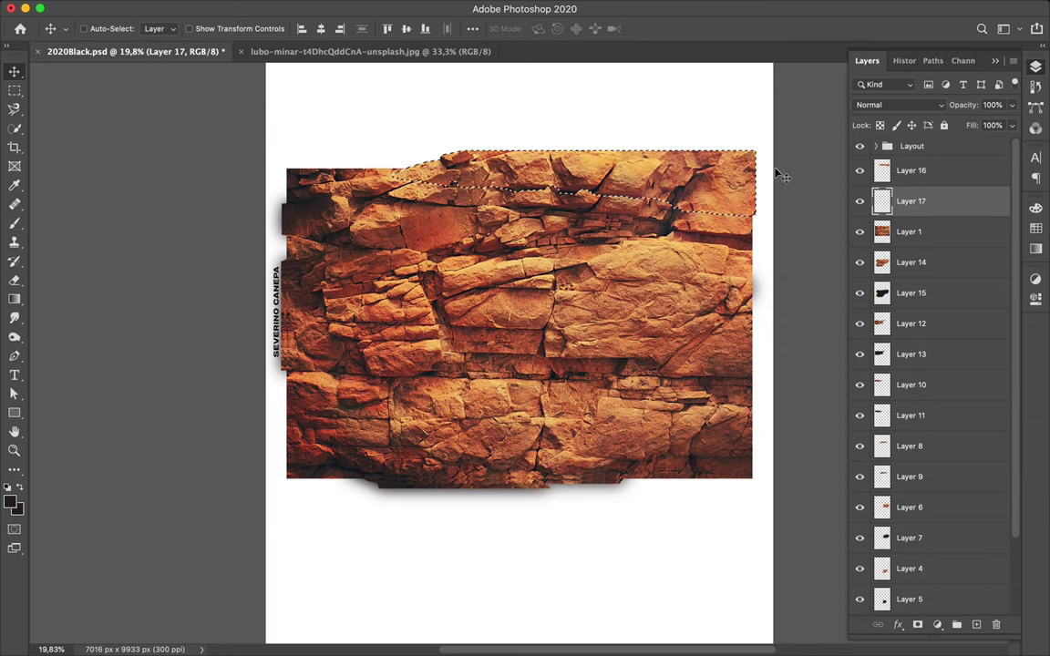
key("b")
mouse_move(674, 176)
left_mouse_down()
mouse_move(680, 164)
mouse_move(522, 152)
mouse_move(715, 175)
mouse_move(457, 159)
left_mouse_up()
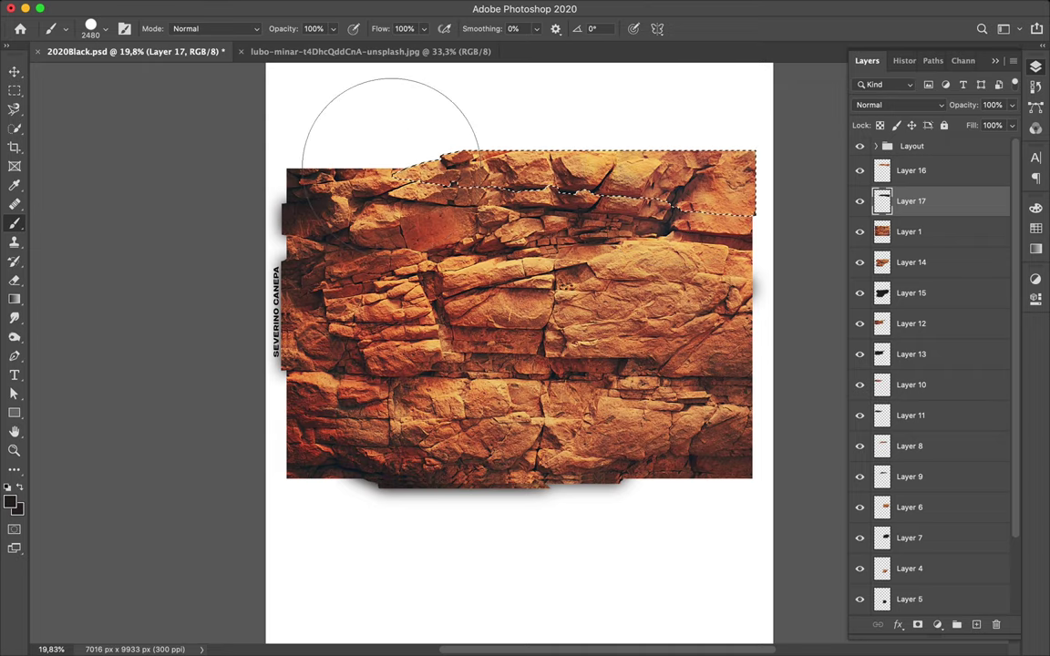
key("m")
key("ctrl+d")
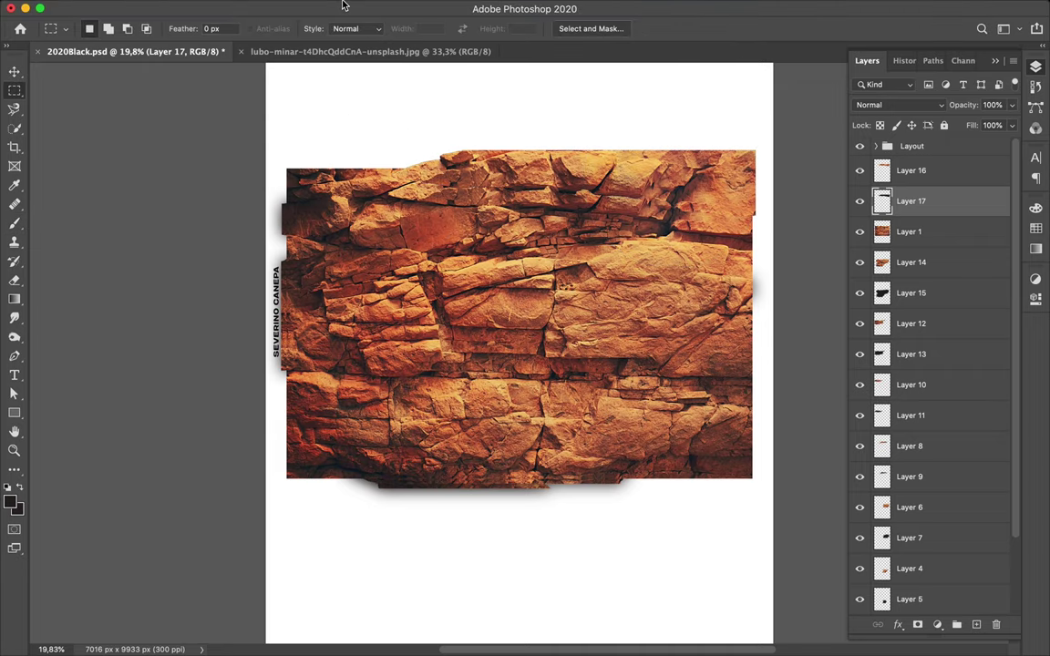
- Blur the strip's shadow, link it with the strip, and move the pair below the rock photo
left_click(341, 8)
left_click(421, 19)
left_click(945, 173, "shift")
right_click(944, 173)
left_click(788, 316)
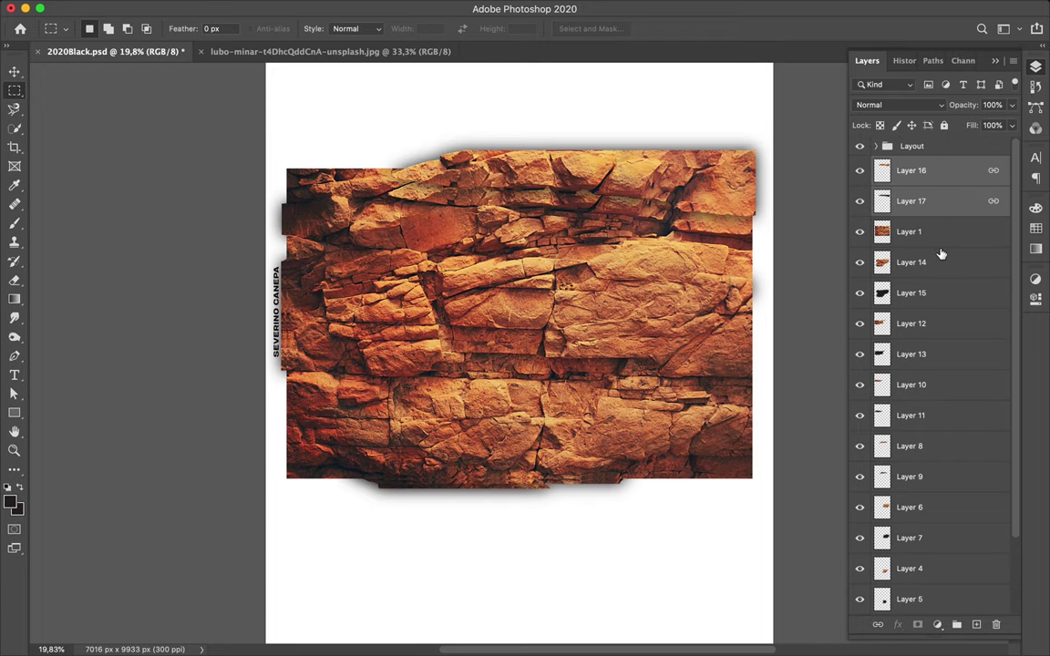
key("super+bracketleft")
- Cut the lower-right rock slab onto its own layer and nudge it slightly down and right
key("alt+bracketright")
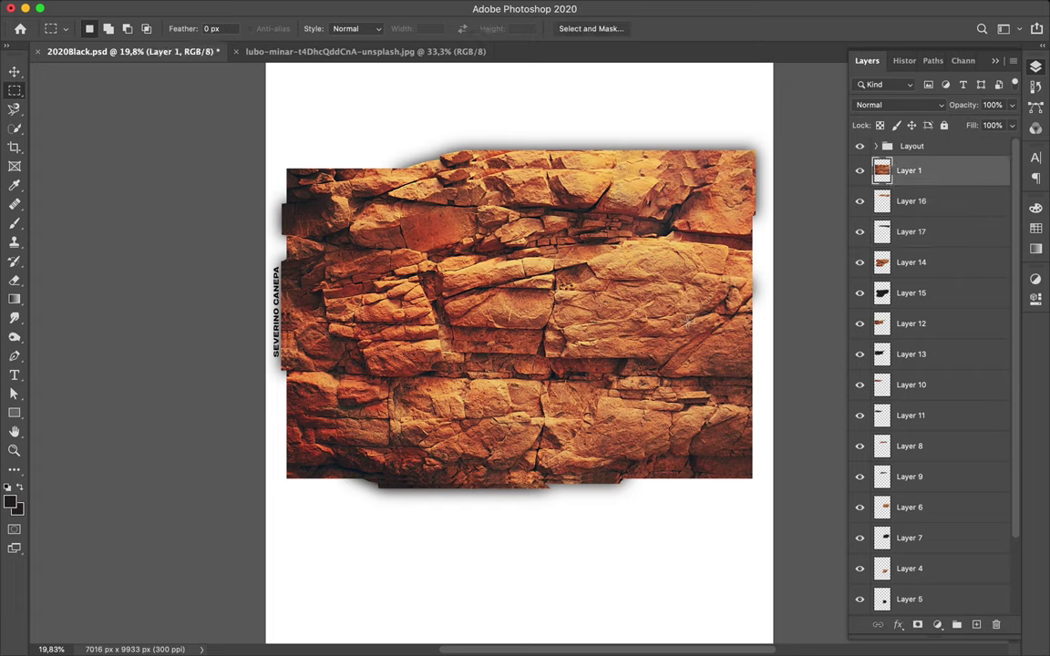
key("l")
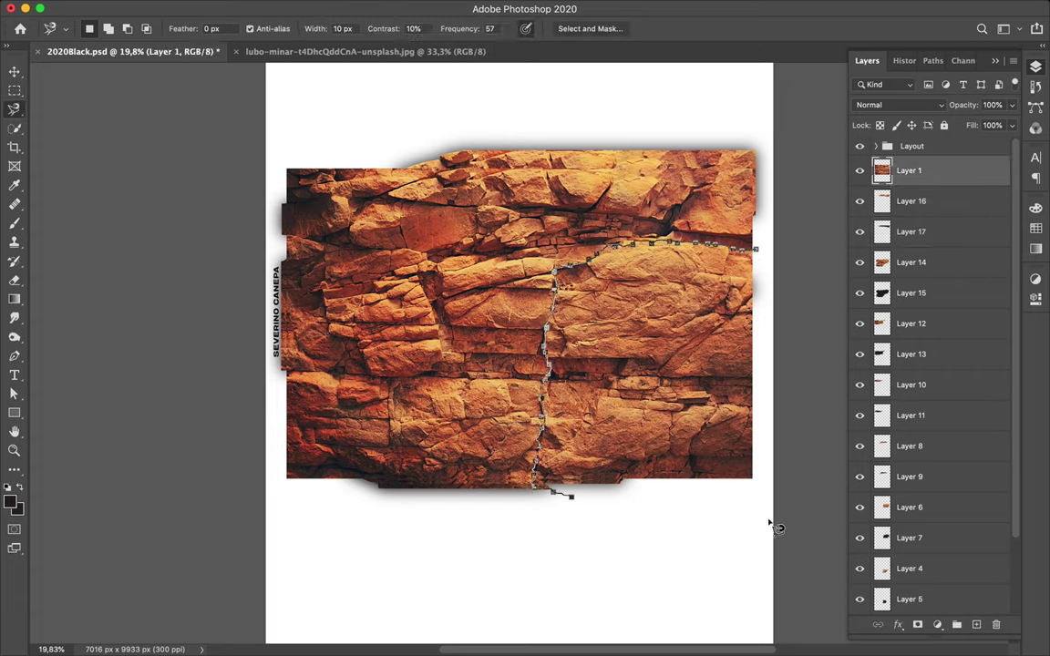
left_click(773, 257)
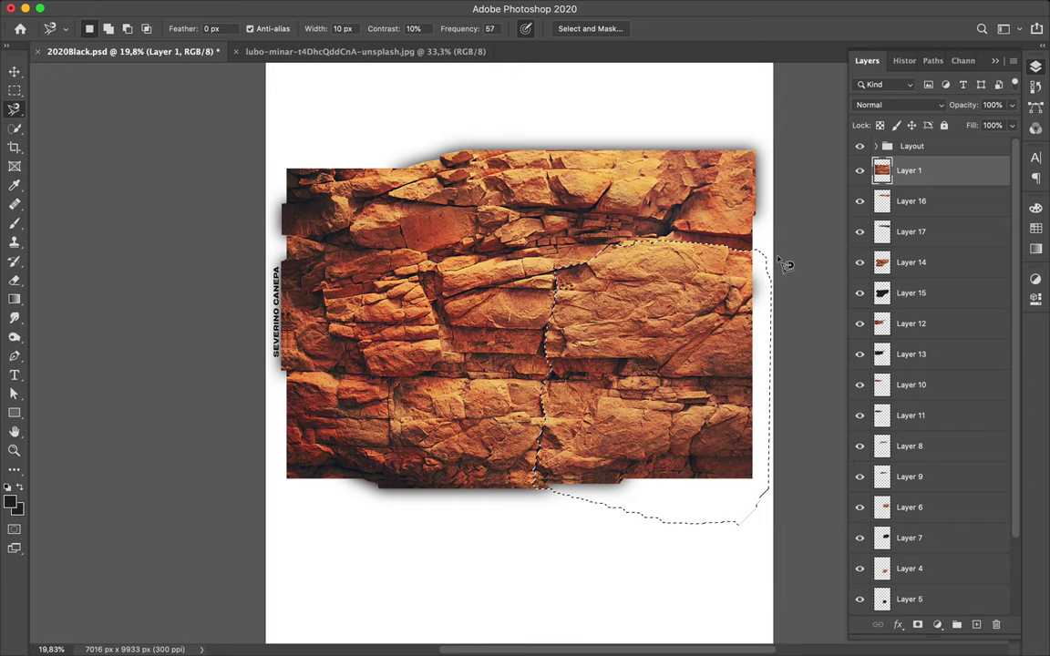
key("ctrl+j")
key("v")
left_click_drag(716, 275, 725, 299)
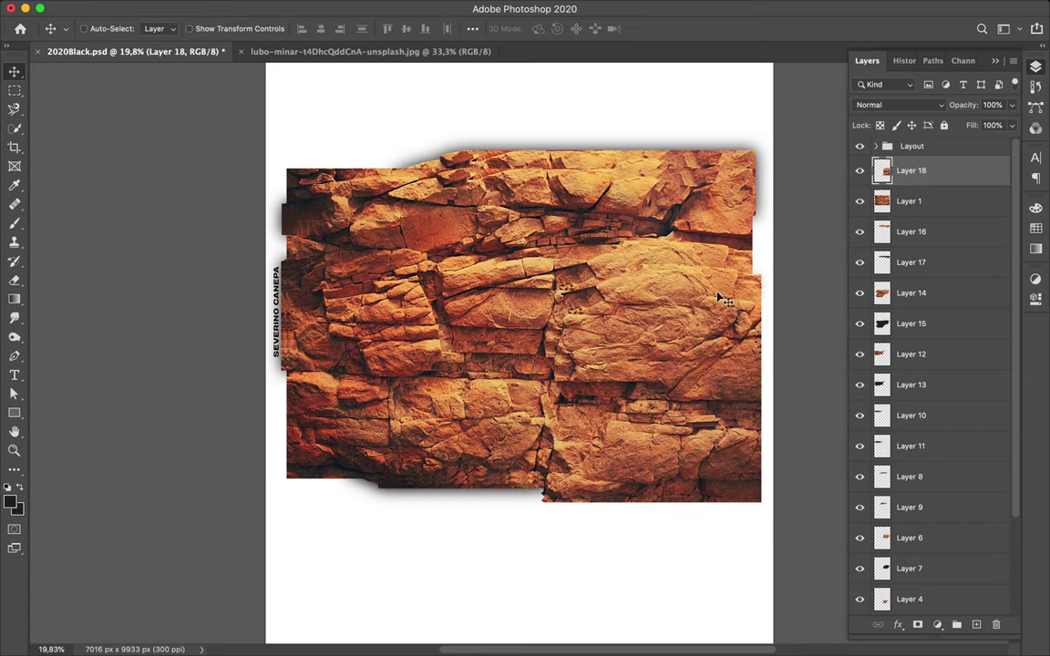
- Paint the slab's outline black on a new layer beneath it and Gaussian-blur it into a shadow
left_click(976, 624, "ctrl")
left_click(881, 170, "ctrl")
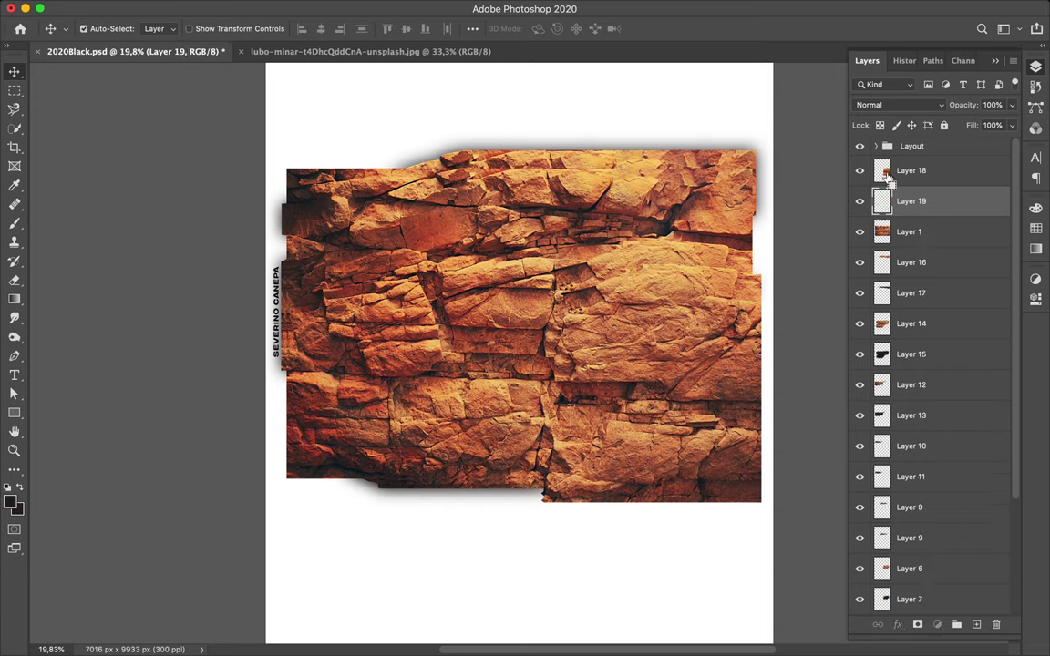
key("b")
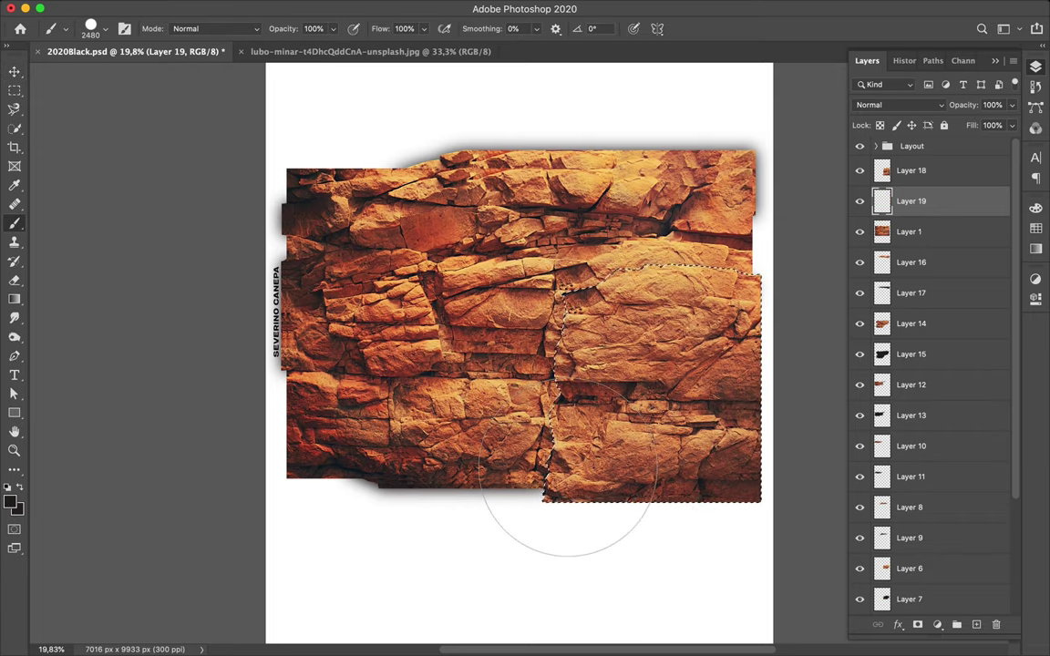
left_click_drag(567, 471, 597, 482)
key("ctrl+d")
key("m")
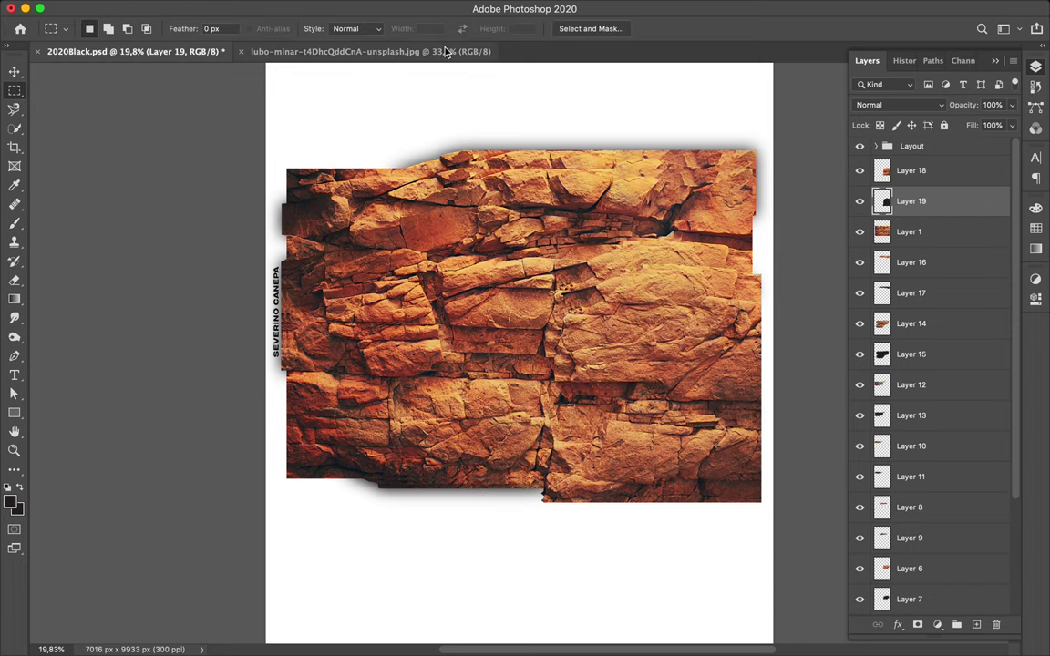
left_click(341, 9)
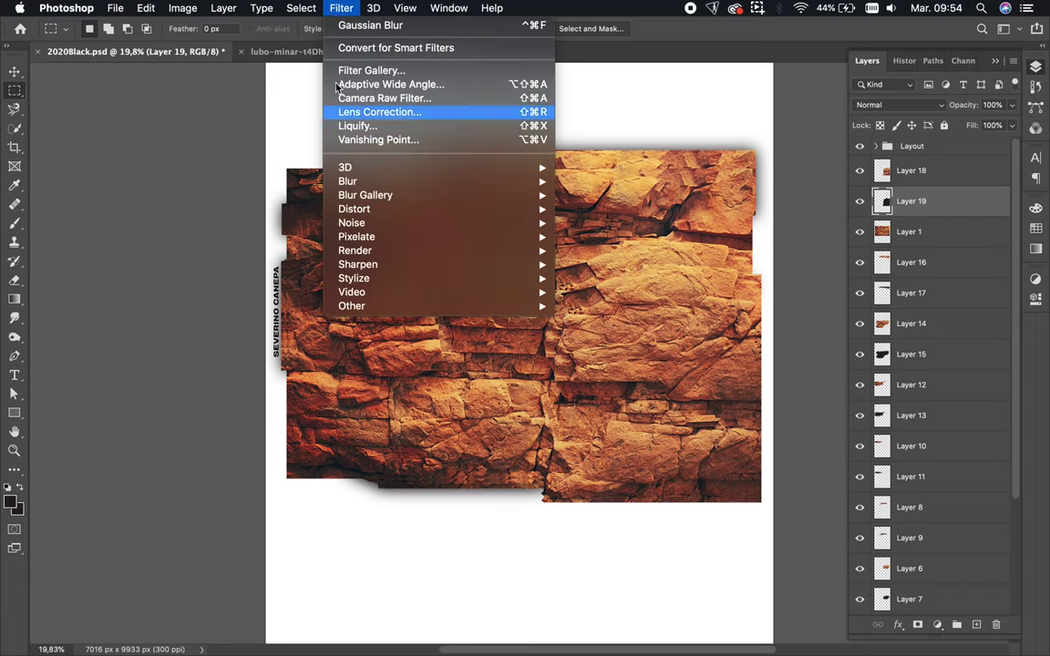
key("ctrl+super+f")
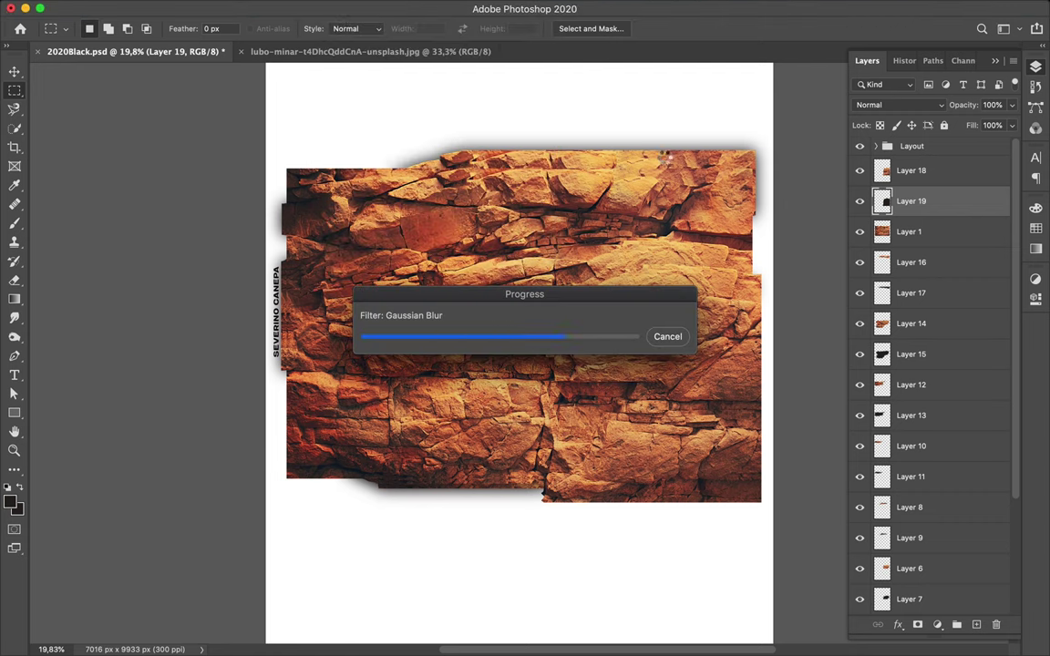
- Link the slab with its shadow and move the pair below the full rock photo
left_click(937, 172, "shift")
right_click(937, 173)
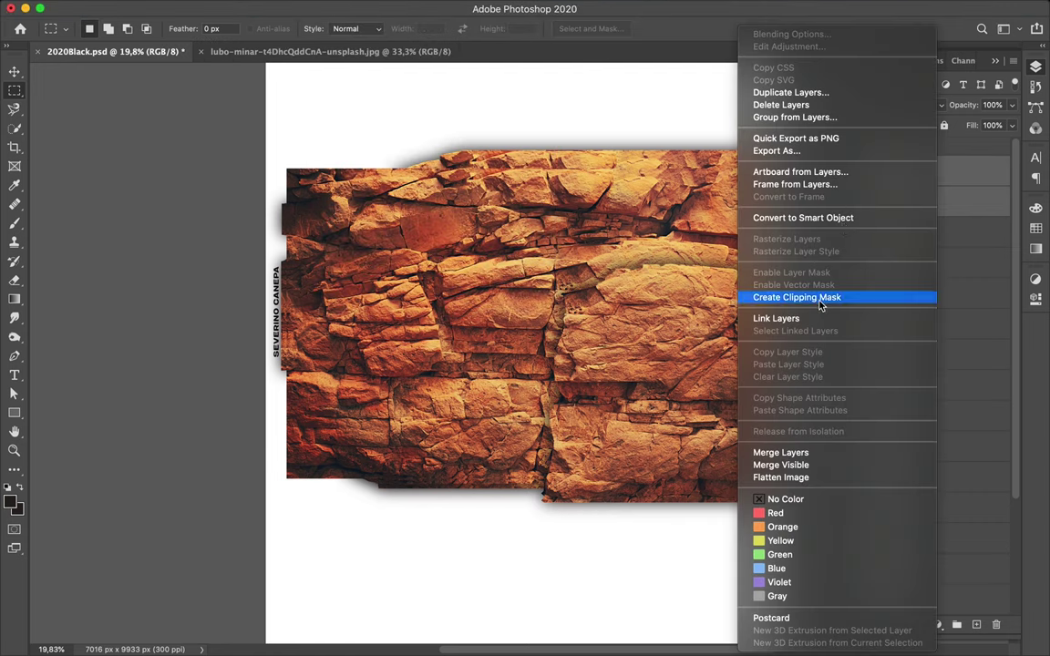
left_click(802, 321)
left_click_drag(939, 187, 955, 251)
left_click(909, 174)
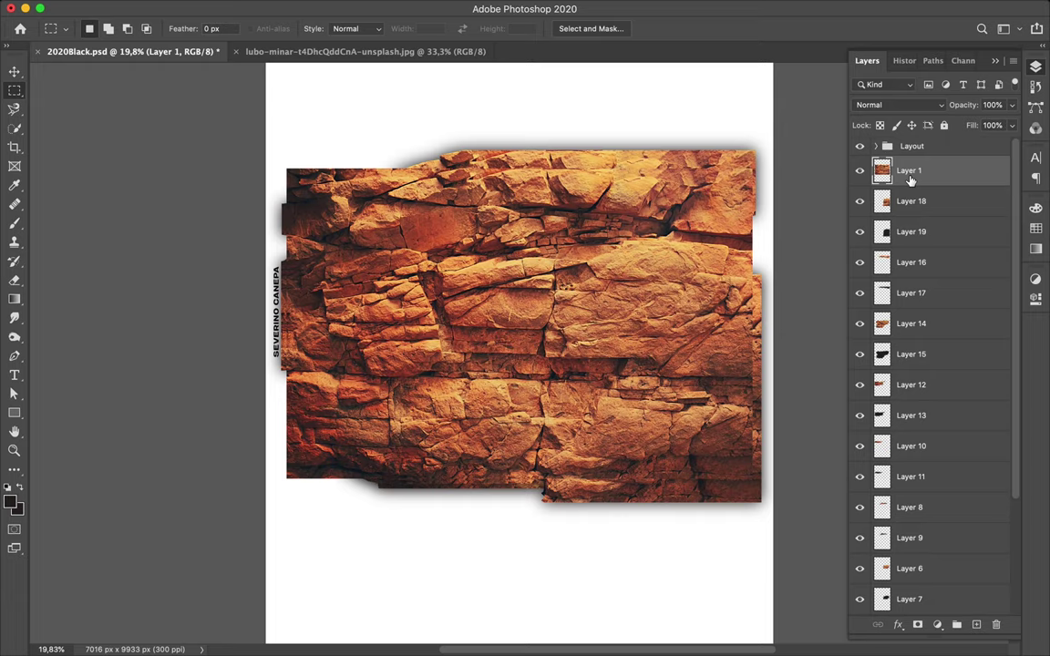
- Trace the lower-left rock slab with Magnetic Lasso and copy it onto its own layer
key("l")
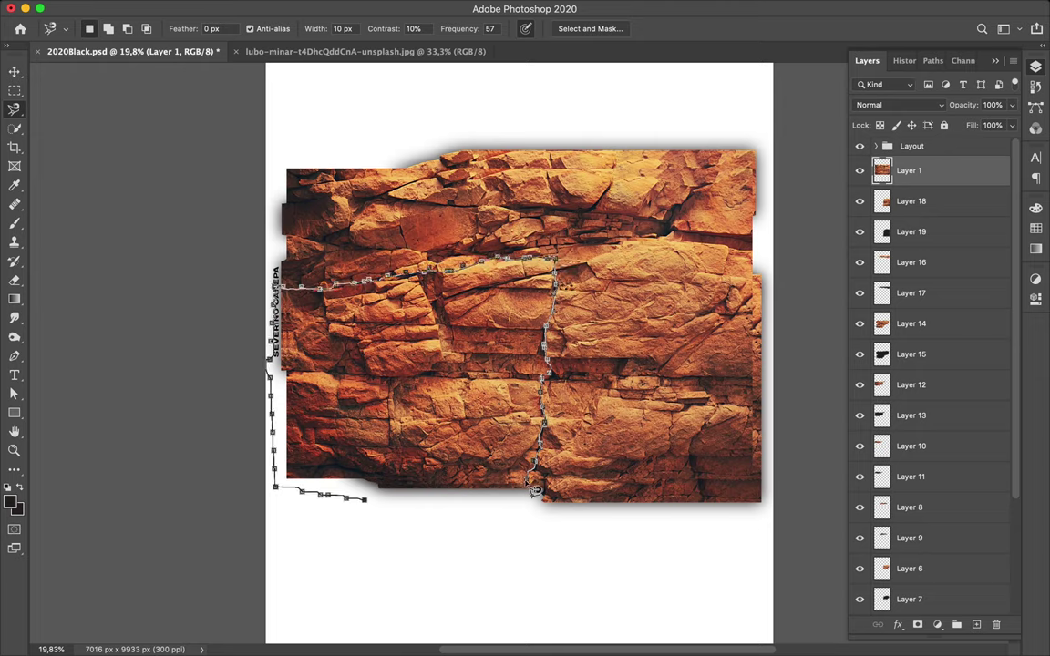
key("Return")
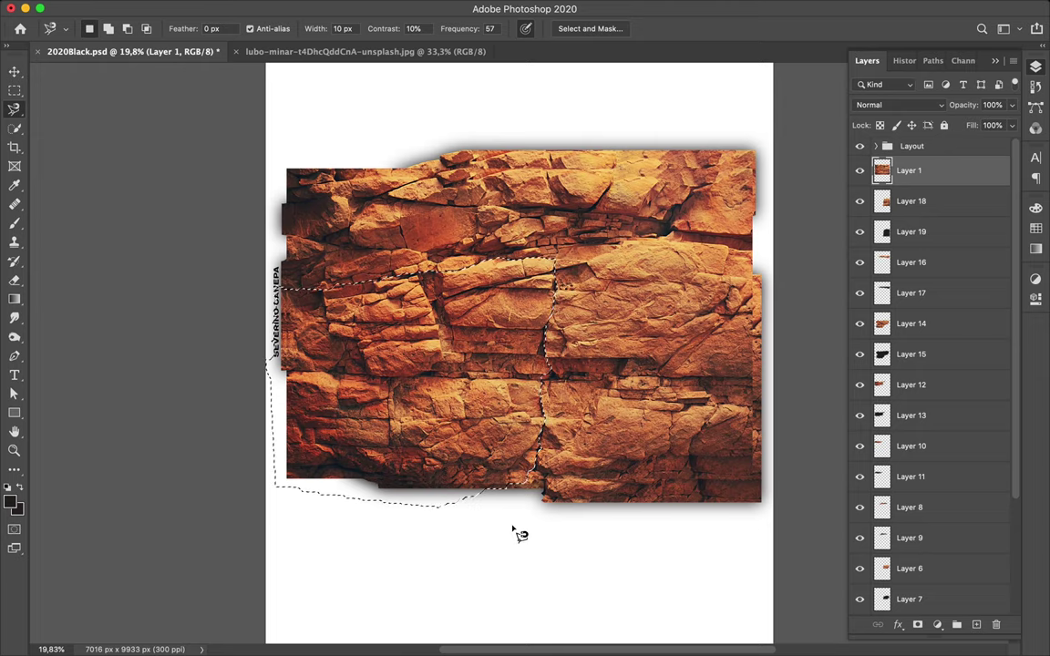
key("ctrl+j")
key("v")
- Paint a black fill of the slab outline on a new layer, blur it, and place it below the slab
left_click(881, 171, "ctrl")
left_click(976, 624)
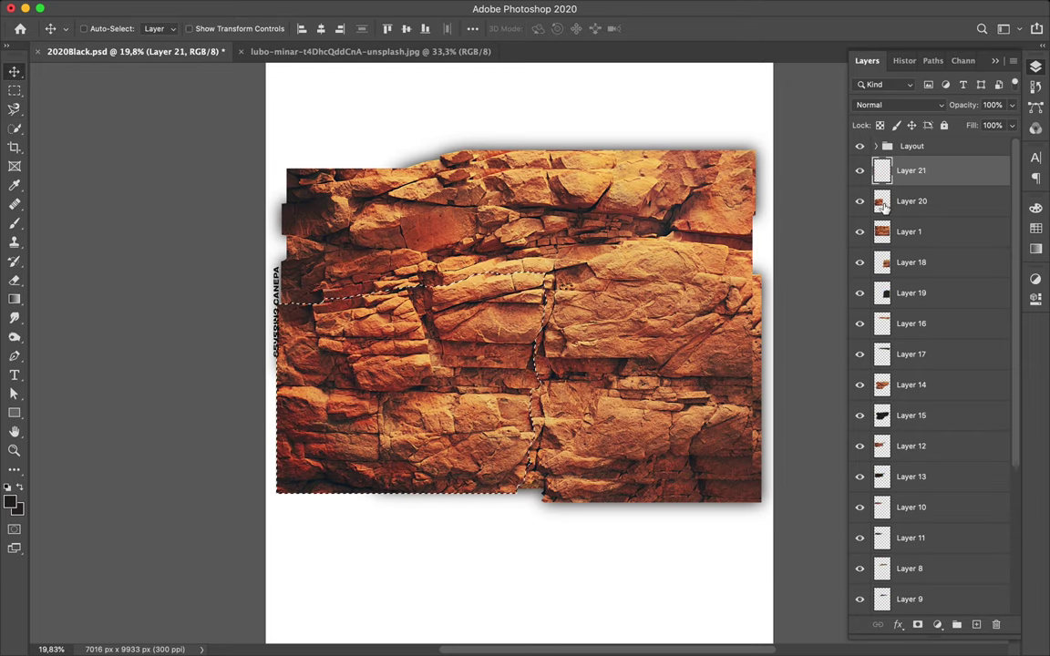
key("b")
left_click_drag(492, 315, 468, 315)
left_click_drag(512, 465, 484, 460)
key("m")
key("ctrl+d")
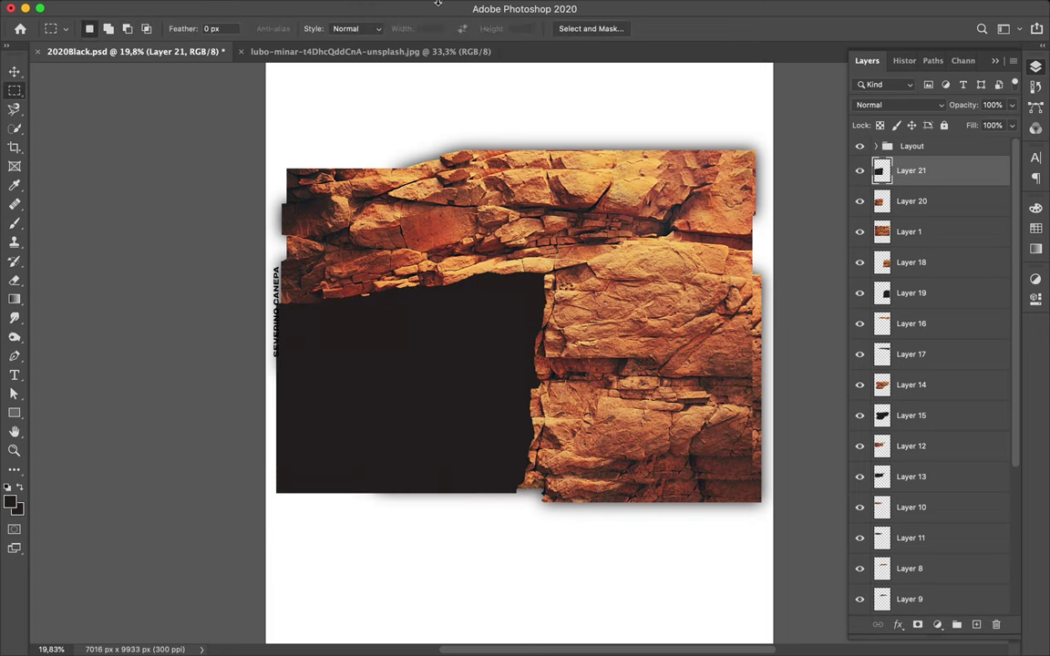
left_click(334, 9)
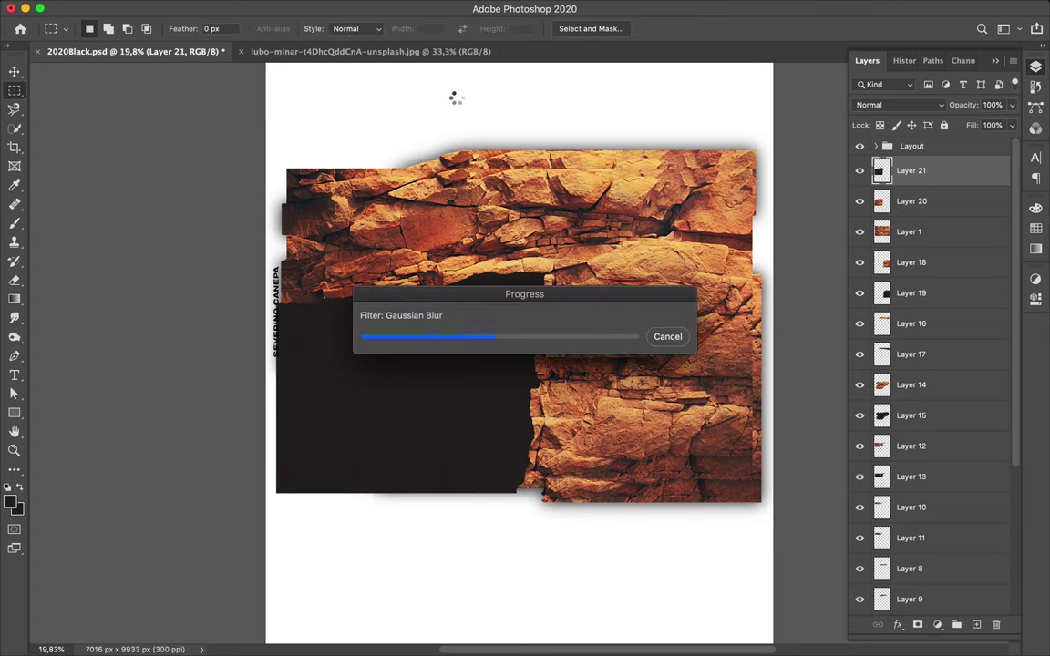
mouse_move(944, 171)
left_mouse_down()
mouse_move(931, 201)
mouse_move(939, 249)
left_mouse_up()
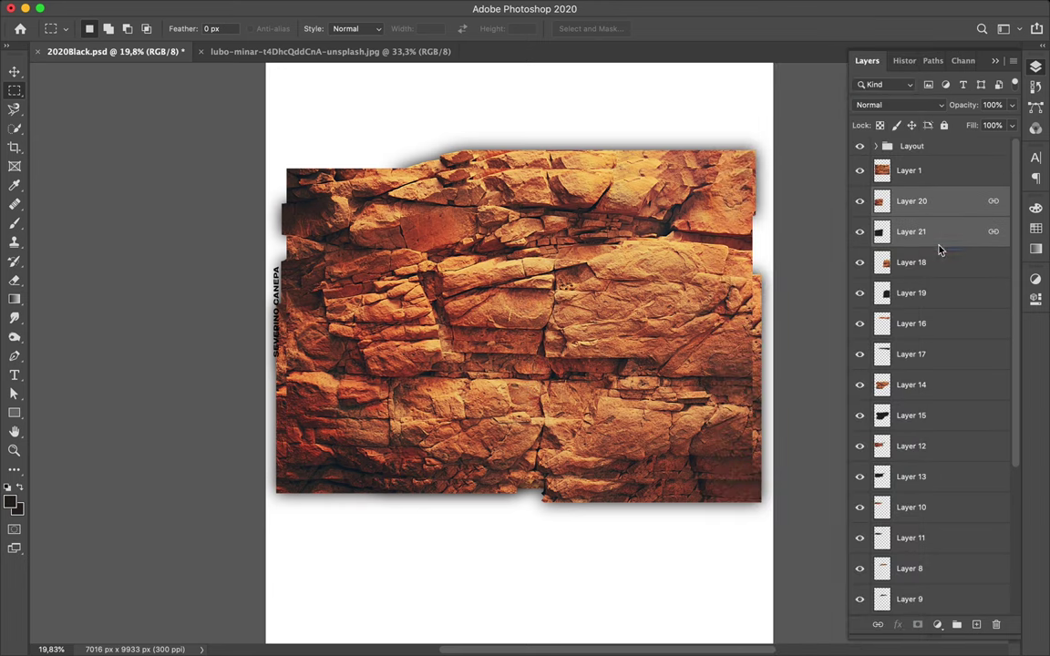
- Hide the full rock photo and reposition the right-hand, lower-left and Layer 14 slabs
left_click(862, 171)
key("v")
left_click_drag(550, 349, 616, 428)
left_click_drag(429, 310, 513, 438)
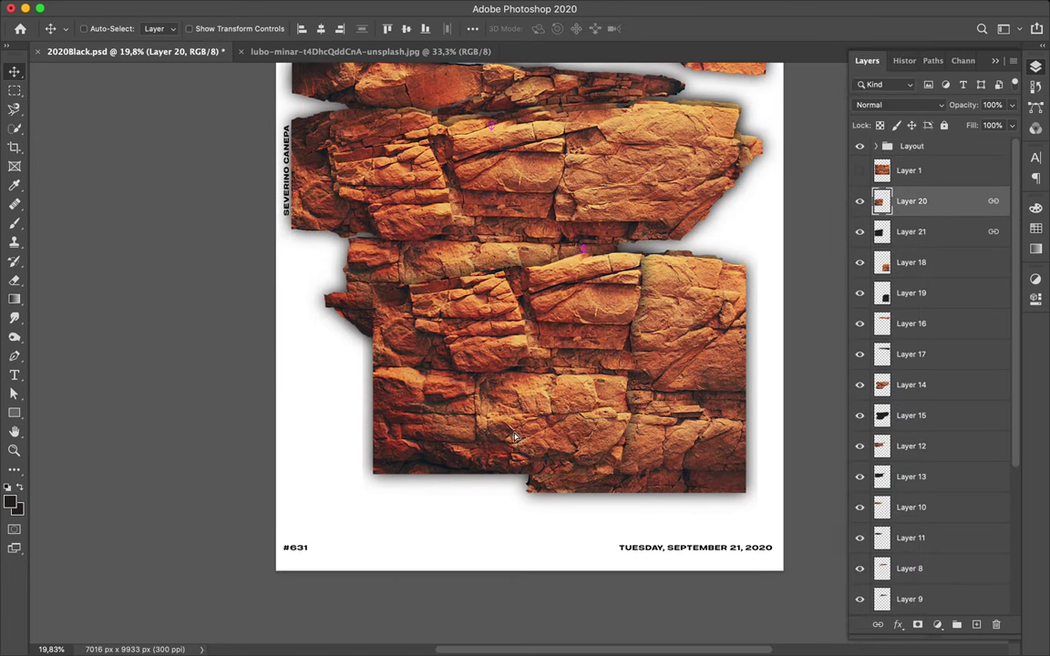
left_click(912, 385)
left_click_drag(598, 386, 485, 394)
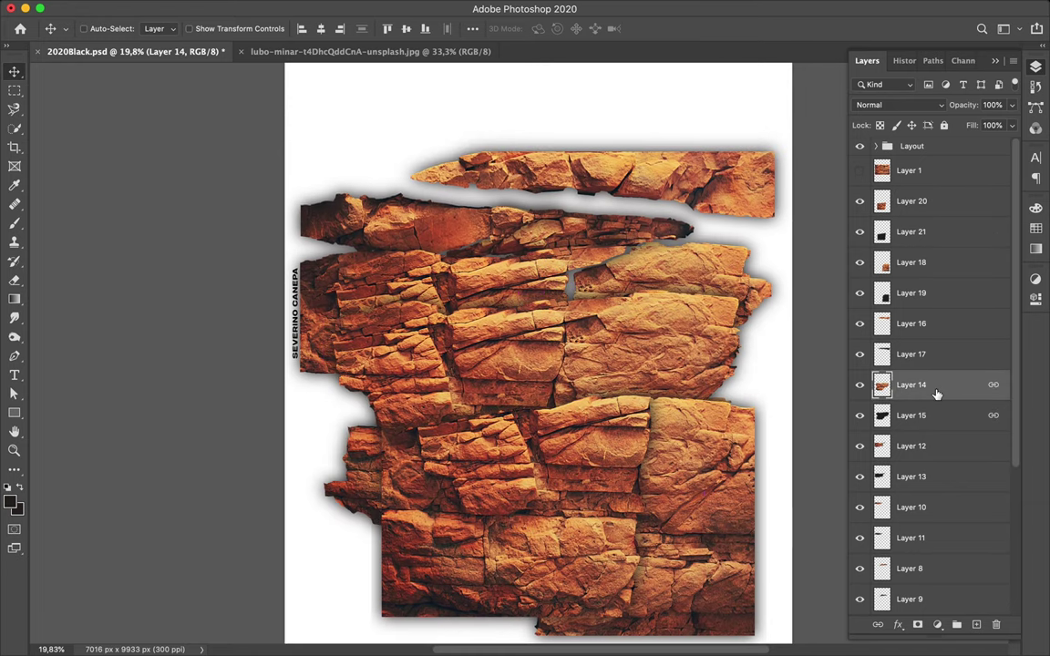
- Reorder the layers: Layers 14 and 15 lower in the stack, Layer 6 higher
left_click(912, 416, "shift")
scroll(925, 368, "down", 3)
mouse_move(937, 272)
left_mouse_down()
mouse_move(926, 570)
mouse_move(921, 534)
left_mouse_up()
left_click(911, 355)
left_click_drag(921, 377, 909, 187)
left_click(912, 386, "shift")
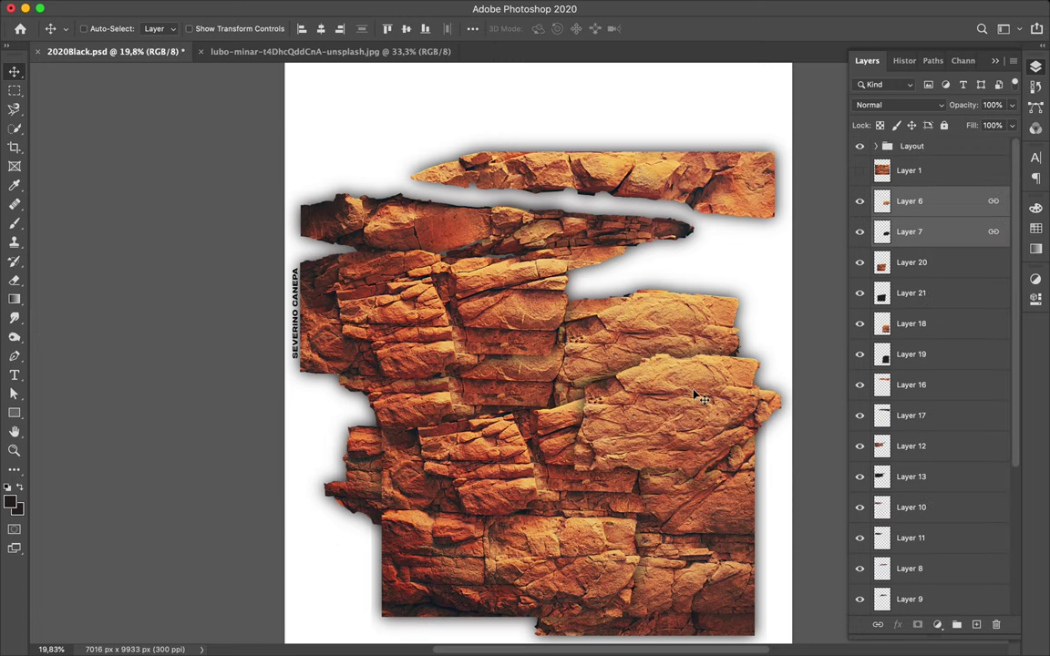
- Rotate the Layer 16 sliver upright by 90° and move it onto the left page edge
left_click(638, 185)
scroll(638, 185, "up", 3)
key("super+t")
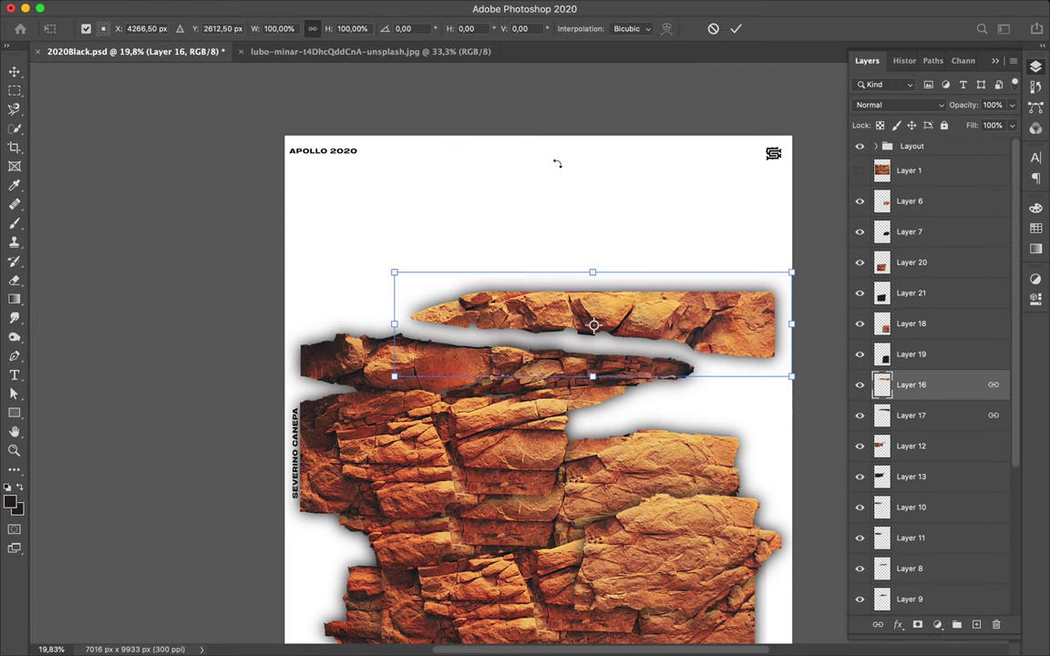
left_click_drag(551, 163, 604, 187)
key("Return")
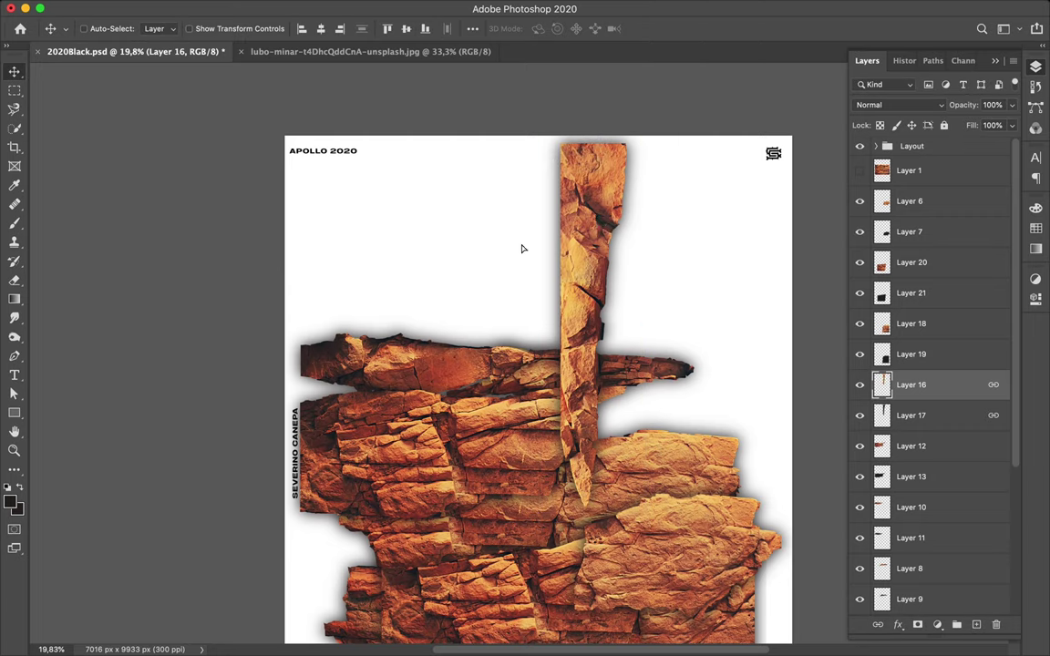
left_click_drag(592, 255, 369, 310)
- Move the Layer 10 and 11 rock pieces upward and just under Layer 1 in the stack
left_click(506, 376)
left_click(948, 538, "shift")
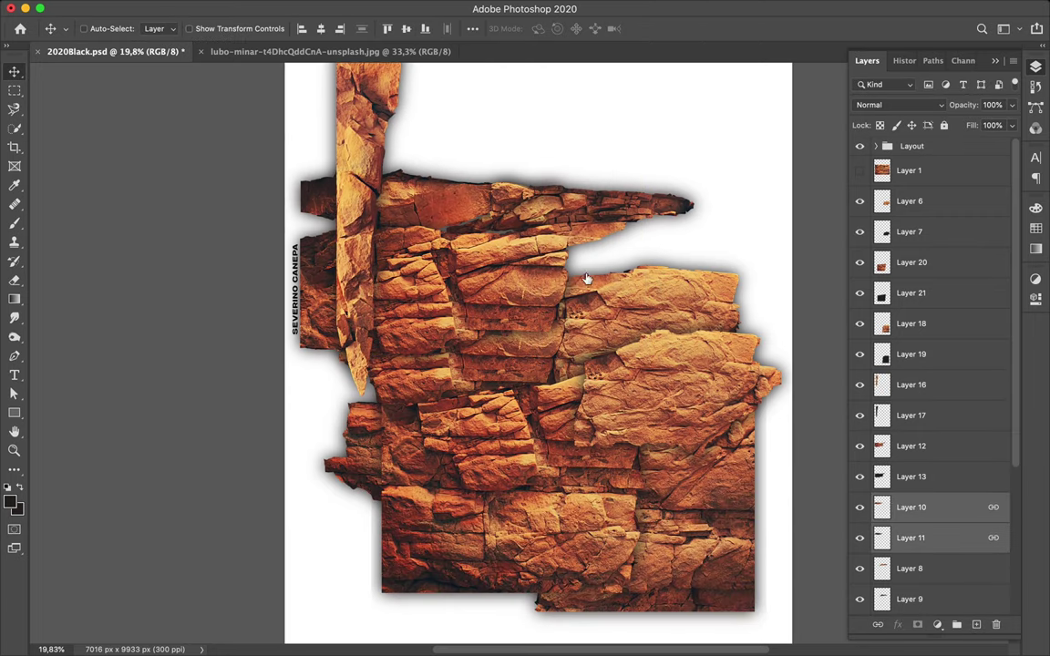
mouse_move(437, 203)
left_mouse_down()
mouse_move(496, 159)
mouse_move(496, 100)
left_mouse_up()
scroll(546, 273, "up", 3)
left_click_drag(911, 522, 924, 187)
left_click_drag(460, 191, 468, 137)
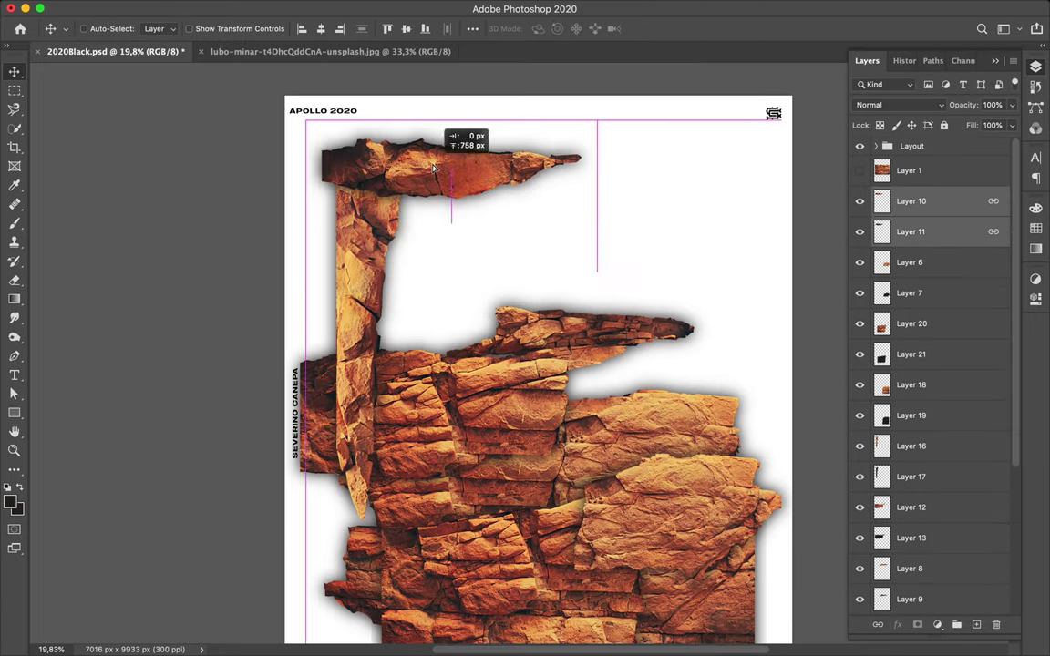
- Duplicate the Layer 8 rock piece and move the copies to the top of the stack
left_click(555, 286)
mouse_move(555, 286)
left_mouse_down()
mouse_move(469, 211)
mouse_move(668, 438)
left_mouse_up()
scroll(629, 288, "down", 5)
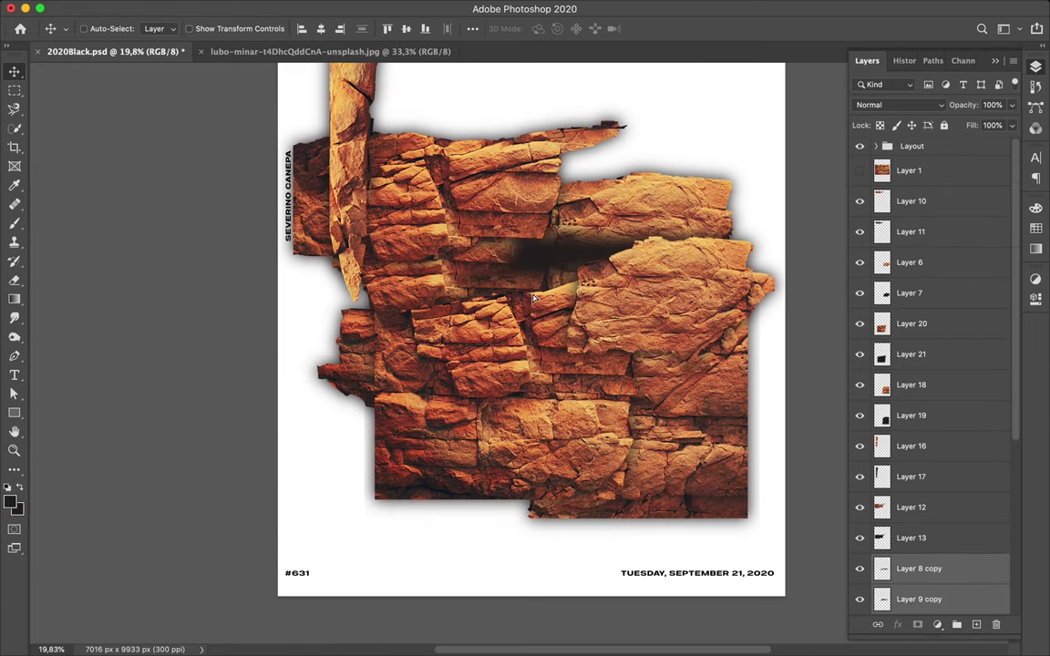
left_click_drag(907, 568, 919, 194)
- Rotate the copied rock piece to vertical and move the strip down into place
key("ctrl+t")
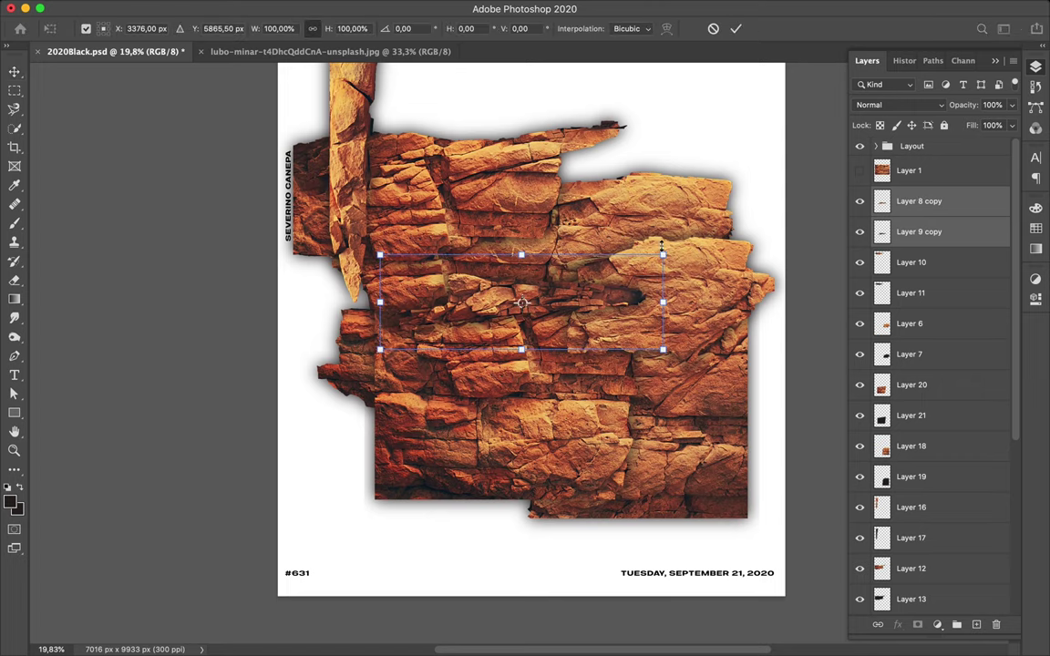
left_click_drag(597, 221, 500, 244)
key("Return")
left_click_drag(522, 303, 544, 463)
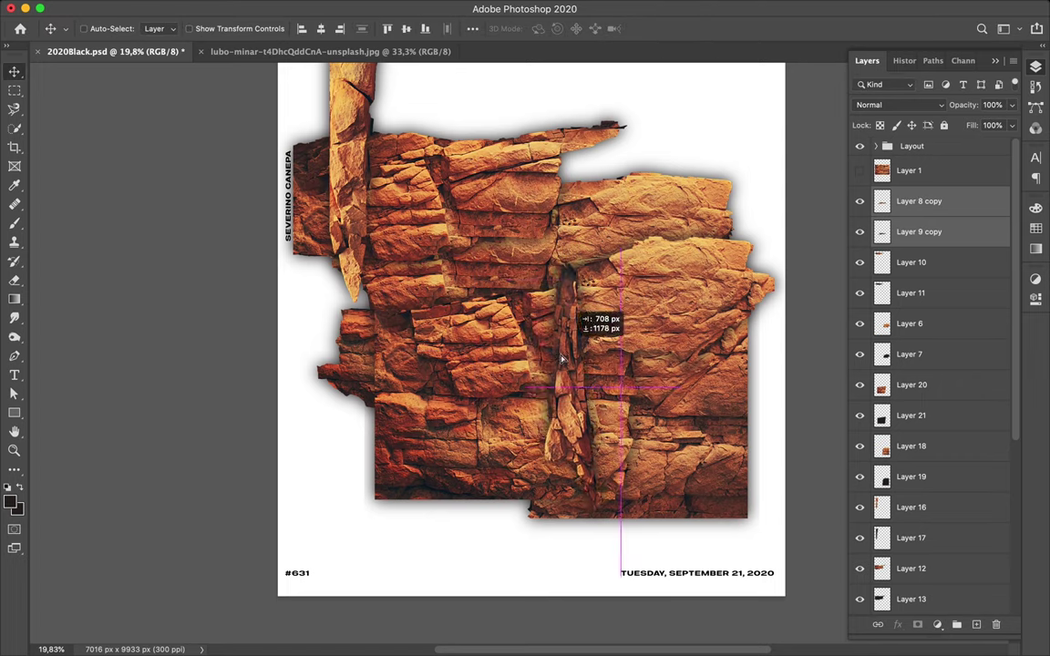
scroll(520, 290, "up", 3)
mouse_move(518, 288)
left_mouse_down()
mouse_move(476, 221)
mouse_move(439, 244)
mouse_move(441, 219)
left_mouse_up()
scroll(492, 228, "up", 3)
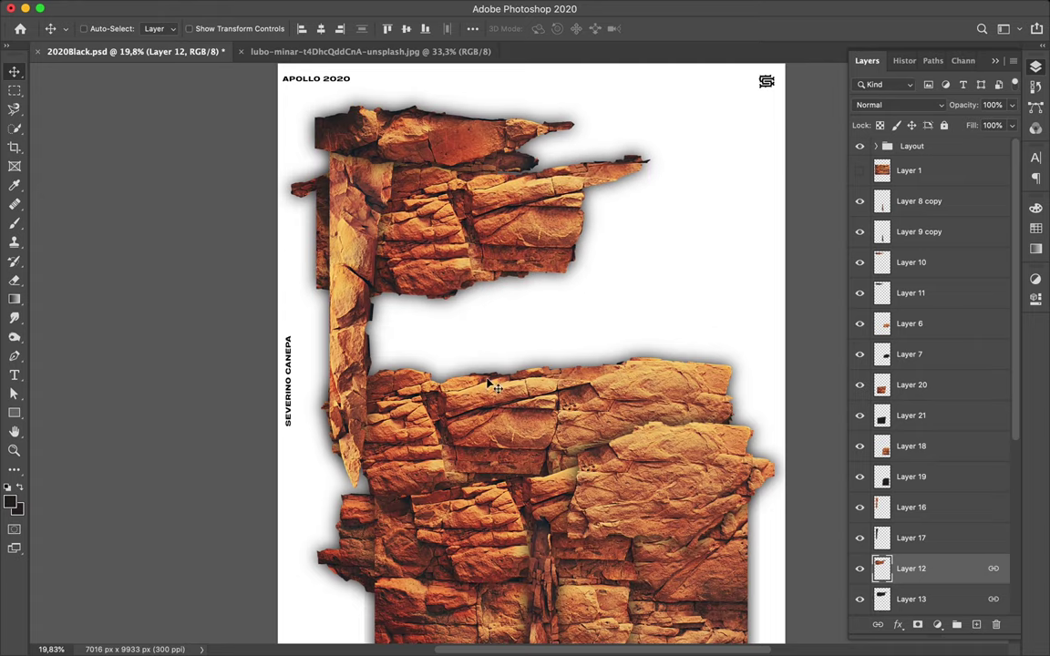
- Shift a lower slab up and right, then move the Layer 16 and 17 pillar
left_click_drag(509, 331, 521, 294)
scroll(524, 293, "down", 5)
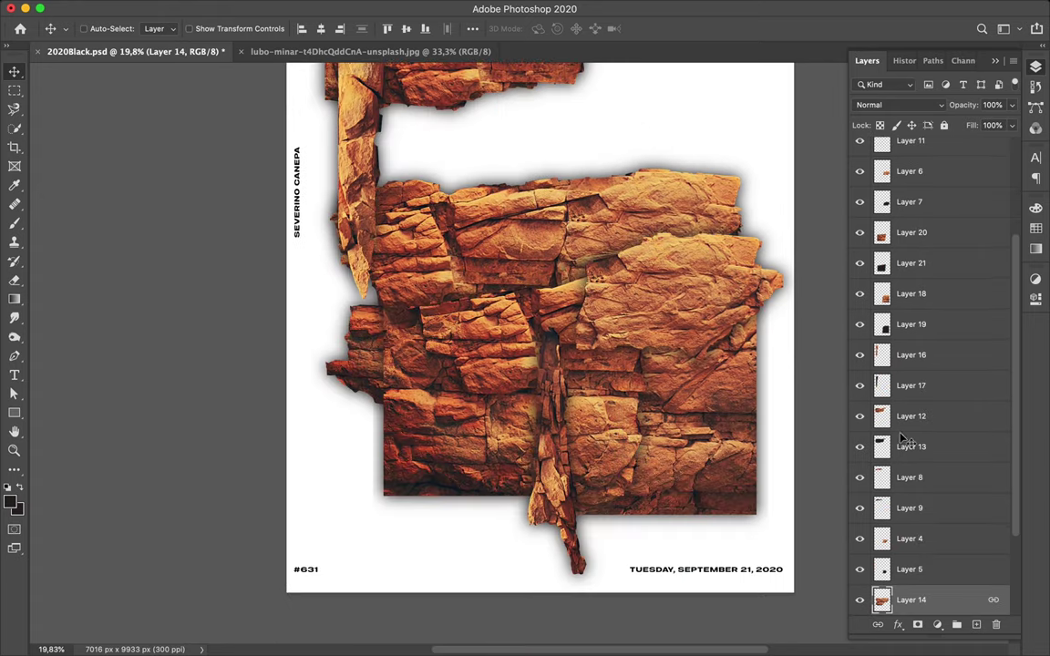
left_click(912, 354)
left_click(911, 385, "shift")
mouse_move(367, 136)
left_mouse_down()
mouse_move(638, 275)
mouse_move(572, 242)
left_mouse_up()
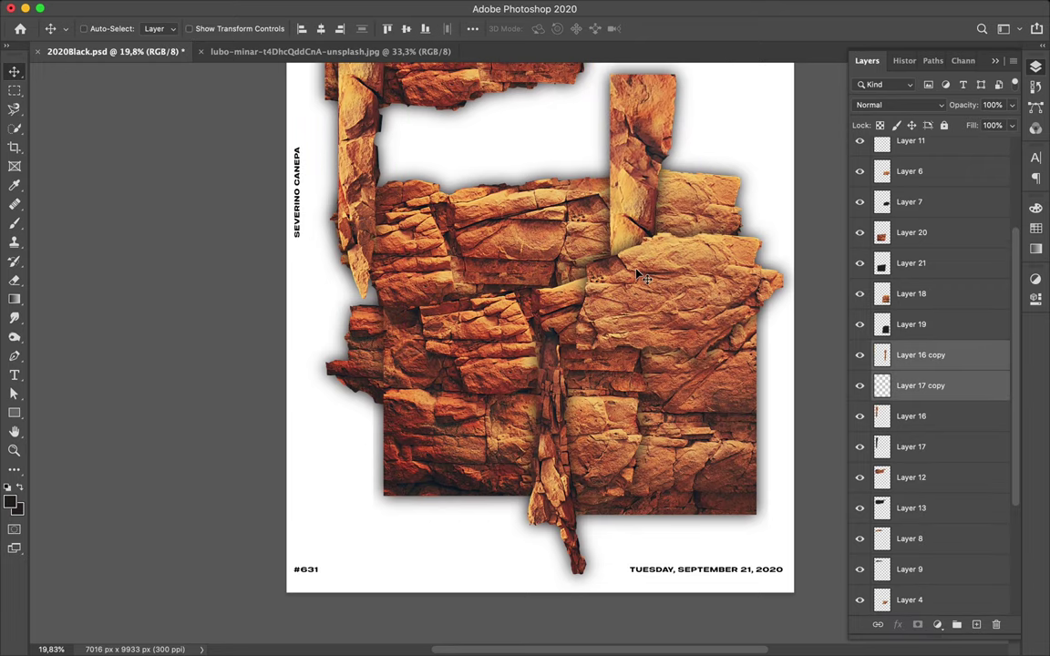
scroll(571, 241, "up", 5)
- Transform the copied pillar into a spire on the right side
key("ctrl+t")
left_click_drag(706, 282, 665, 426)
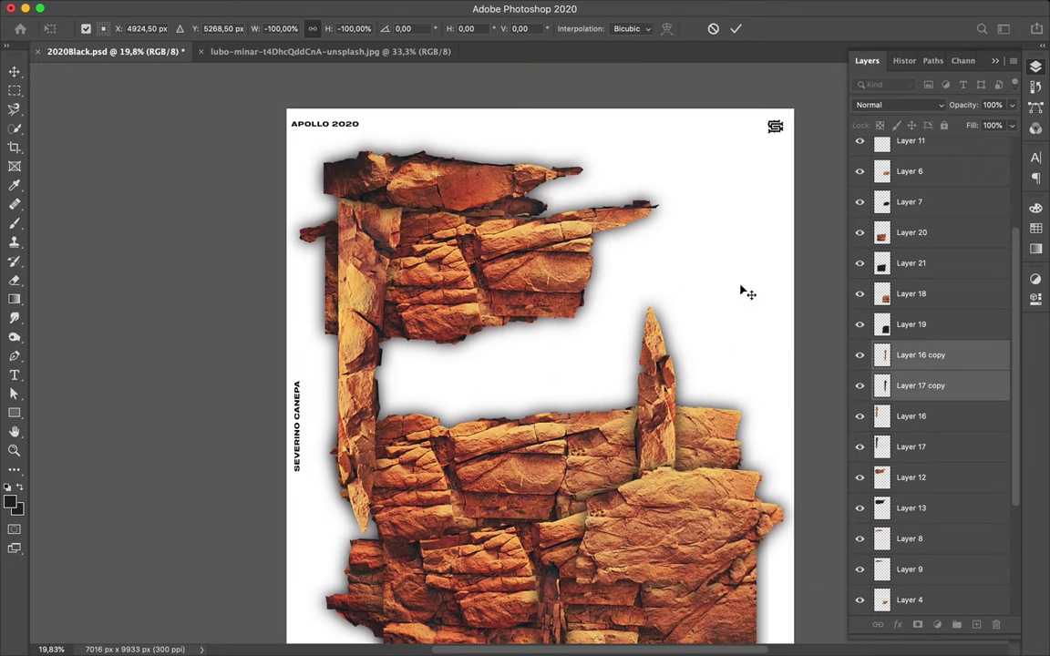
left_click_drag(743, 292, 690, 120)
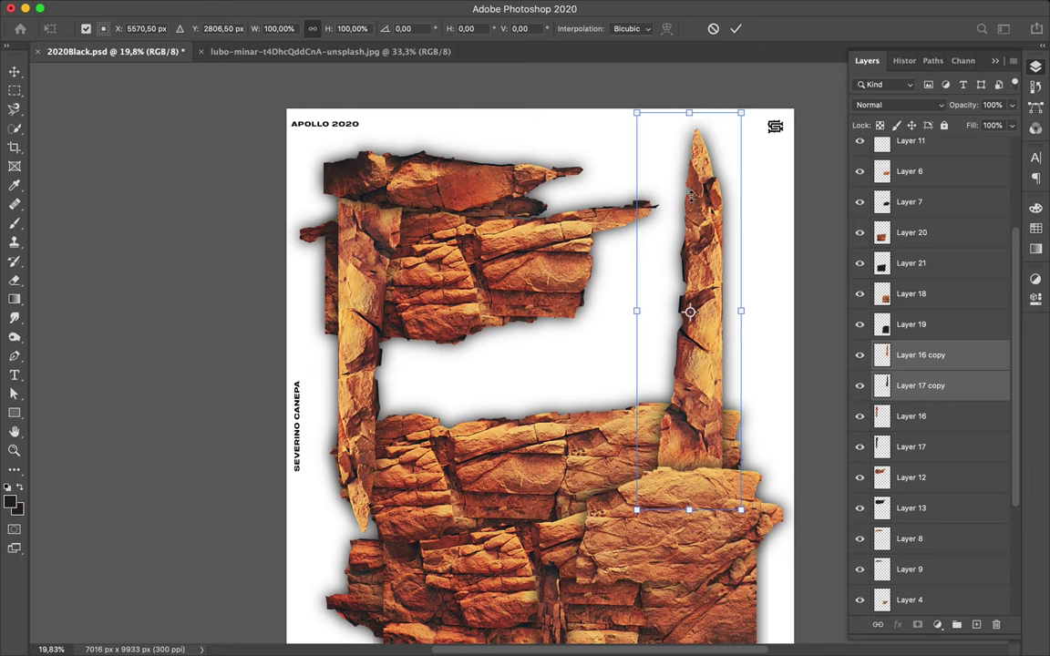
mouse_move(690, 194)
left_mouse_down()
mouse_move(690, 323)
mouse_move(398, 314)
mouse_move(401, 305)
left_mouse_up()
key("Return")
- Duplicate the Layer 20 rock slab and scale the copy to about 62 percent
scroll(443, 397, "down", 2)
mouse_move(443, 397)
left_mouse_down()
mouse_move(528, 251)
mouse_move(491, 189)
left_mouse_up()
key("ctrl+t")
left_click_drag(418, 387, 520, 280)
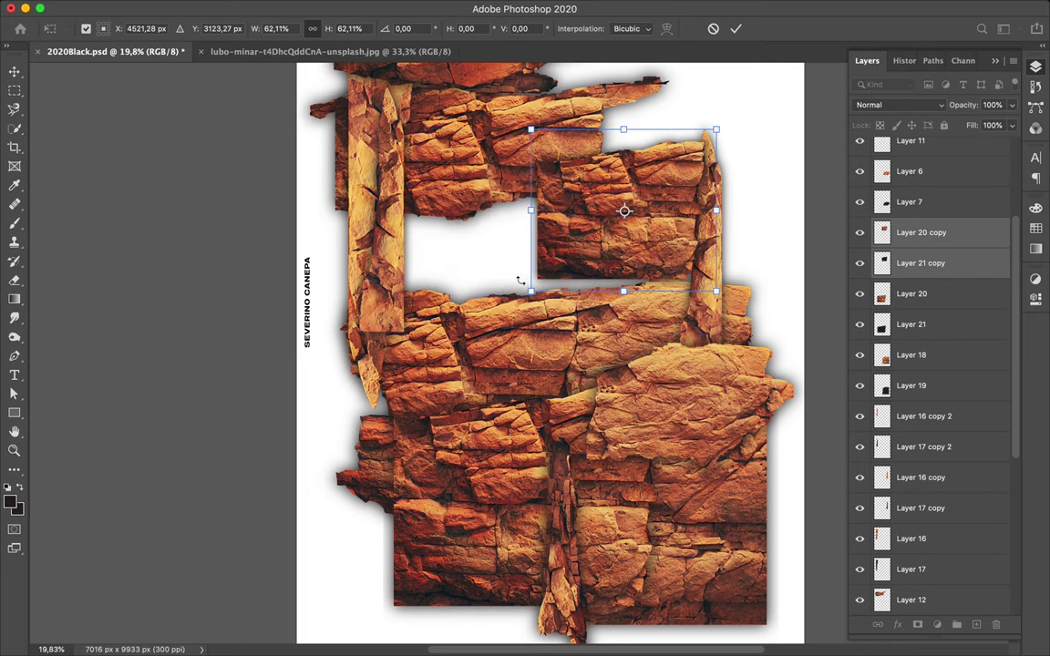
key("Return")
- Rotate the copied slab 90 degrees and nudge the right rock piece slightly down
key("ctrl+t")
left_click_drag(507, 109, 729, 91)
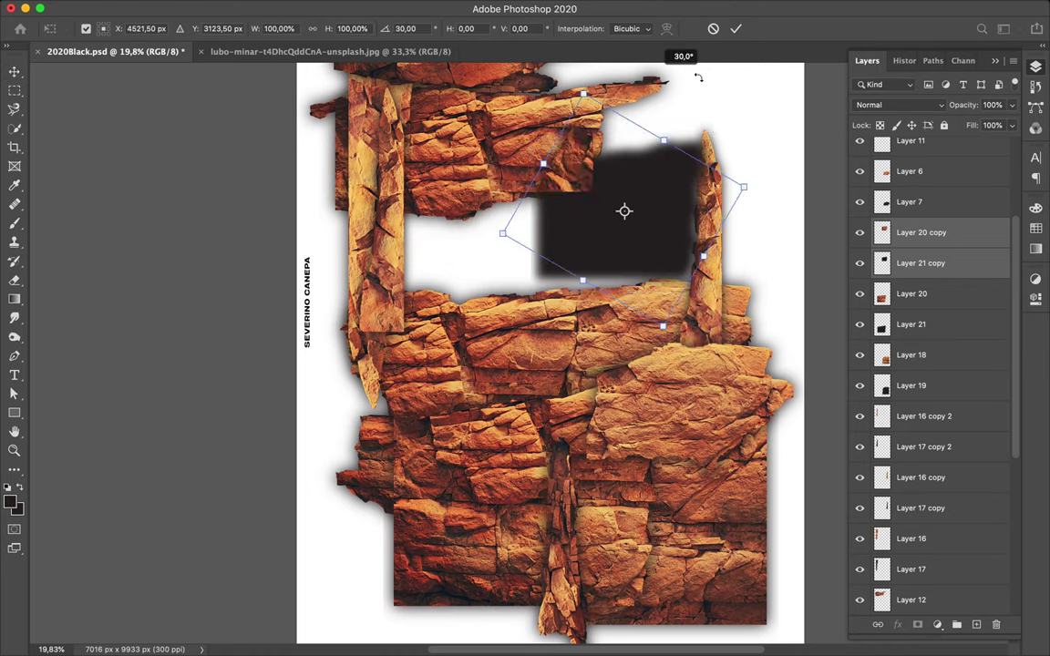
key("Return")
scroll(698, 169, "up", 2)
left_click_drag(698, 168, 771, 158)
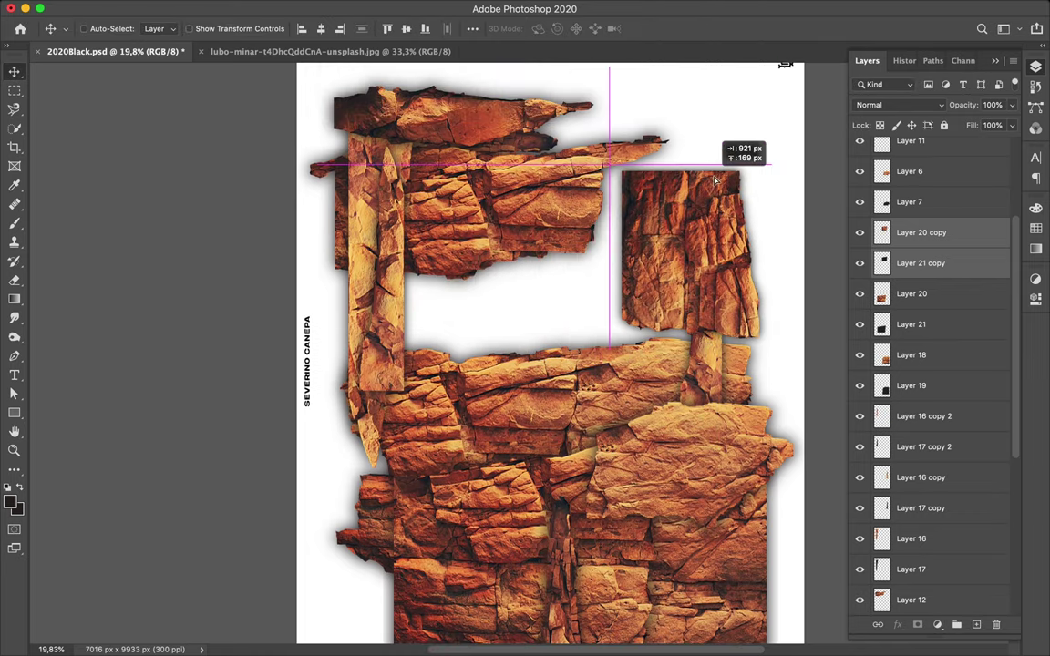
mouse_move(994, 235)
left_mouse_down()
mouse_move(917, 462)
mouse_move(935, 522)
left_mouse_up()
left_click_drag(635, 259, 666, 254)
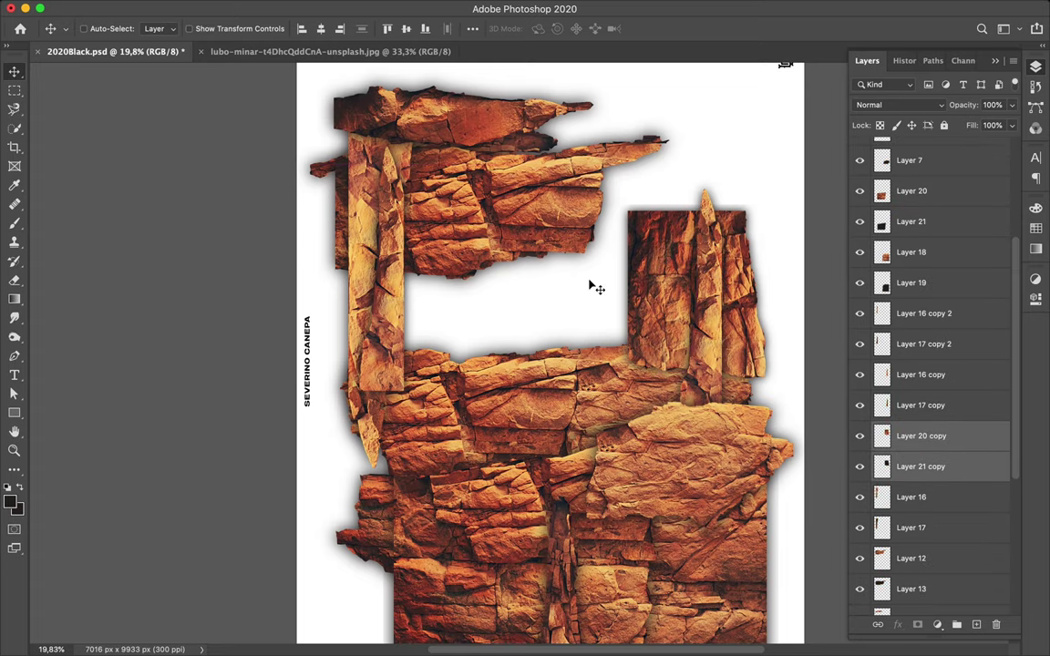
- Duplicate the Layer 14/15 slab, shrink it to about 58 percent and move it into the white gap
scroll(590, 287, "down", 5)
left_click(377, 424)
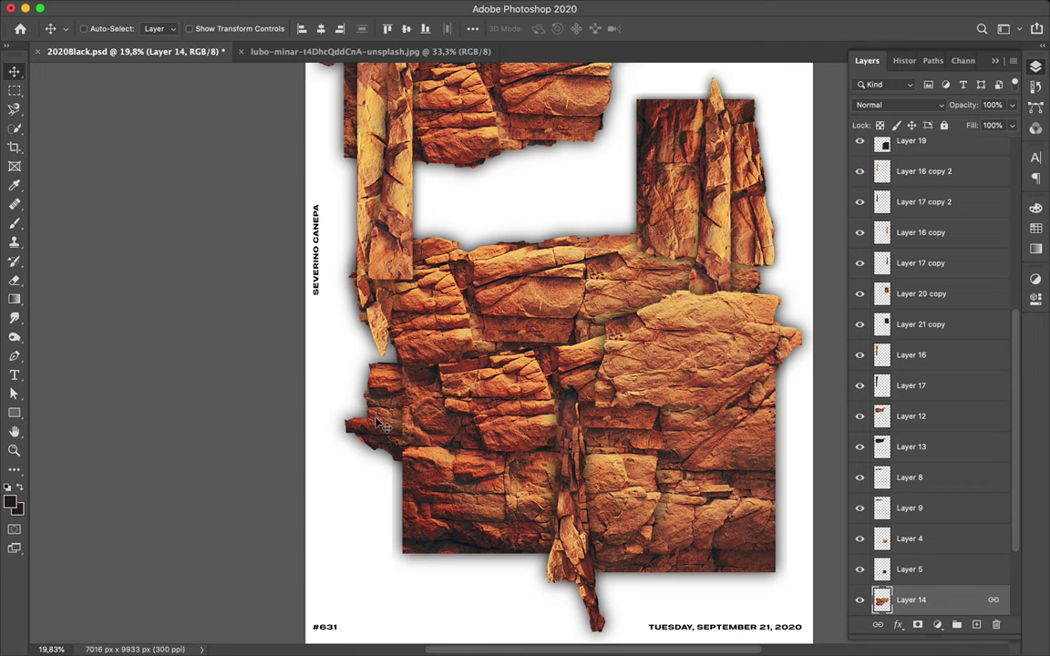
scroll(900, 544, "down", 3)
left_click(902, 517, "shift")
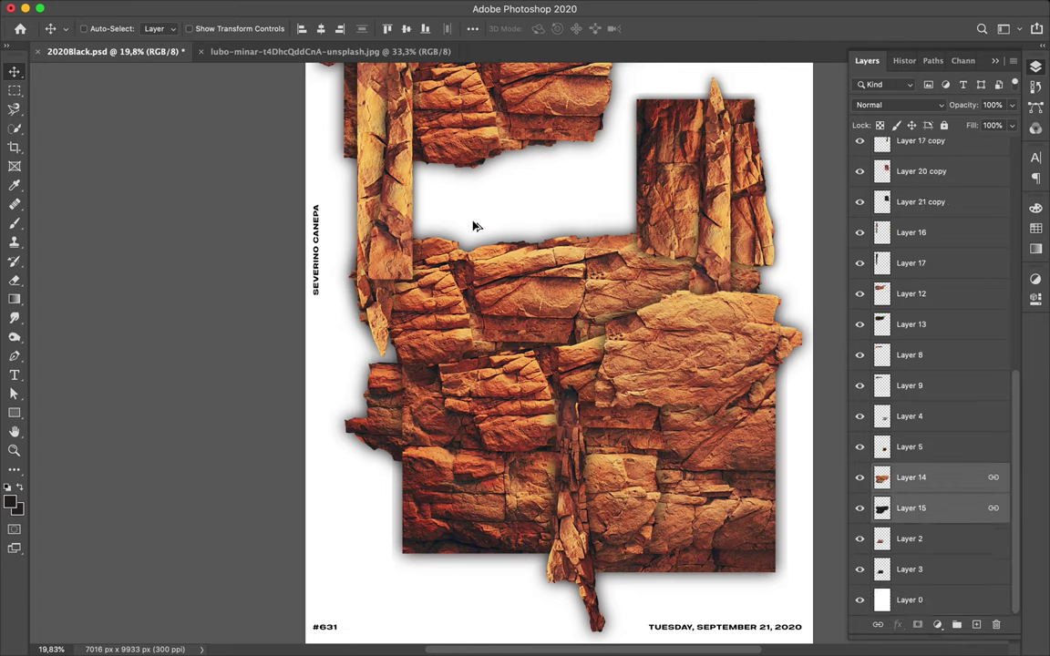
left_click_drag(479, 210, 547, 282)
key("ctrl+t")
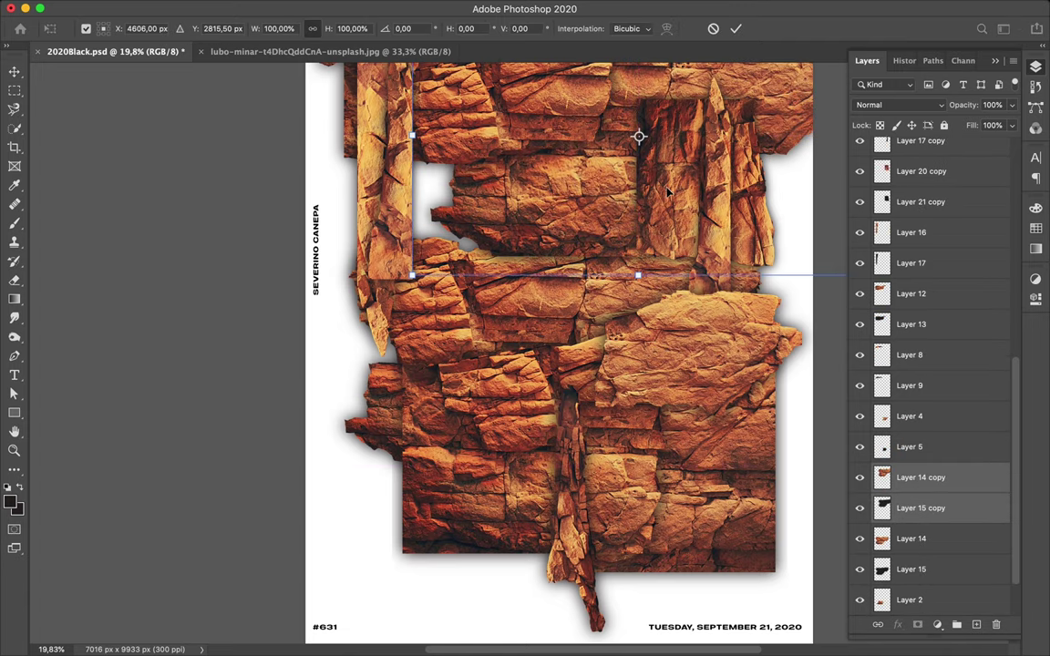
left_click_drag(629, 155, 629, 103)
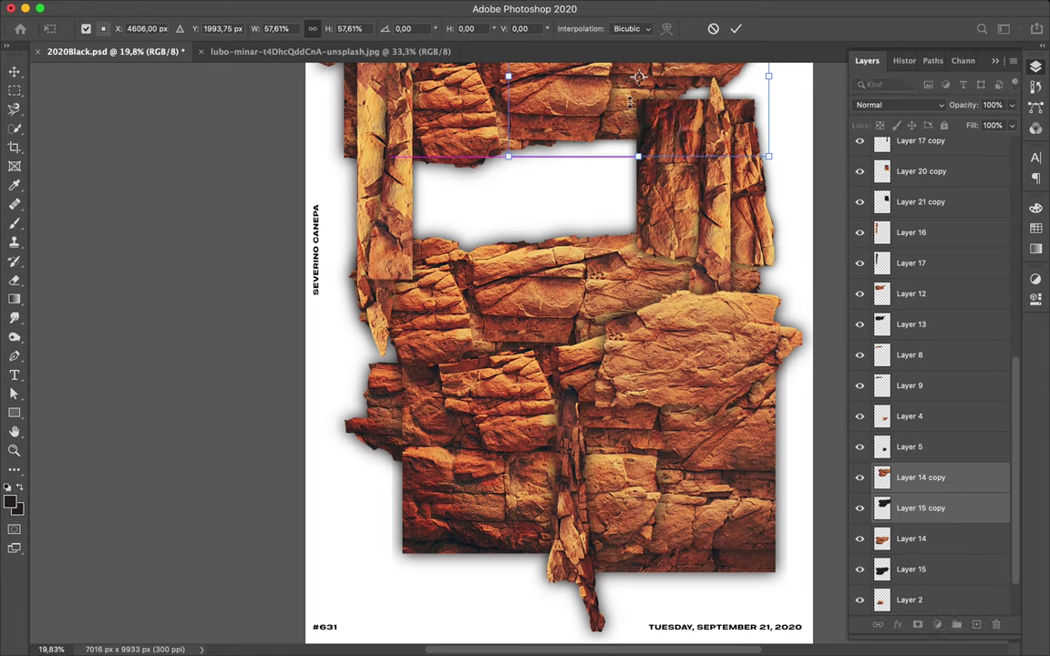
mouse_move(606, 181)
left_mouse_down()
mouse_move(579, 189)
mouse_move(589, 241)
left_mouse_up()
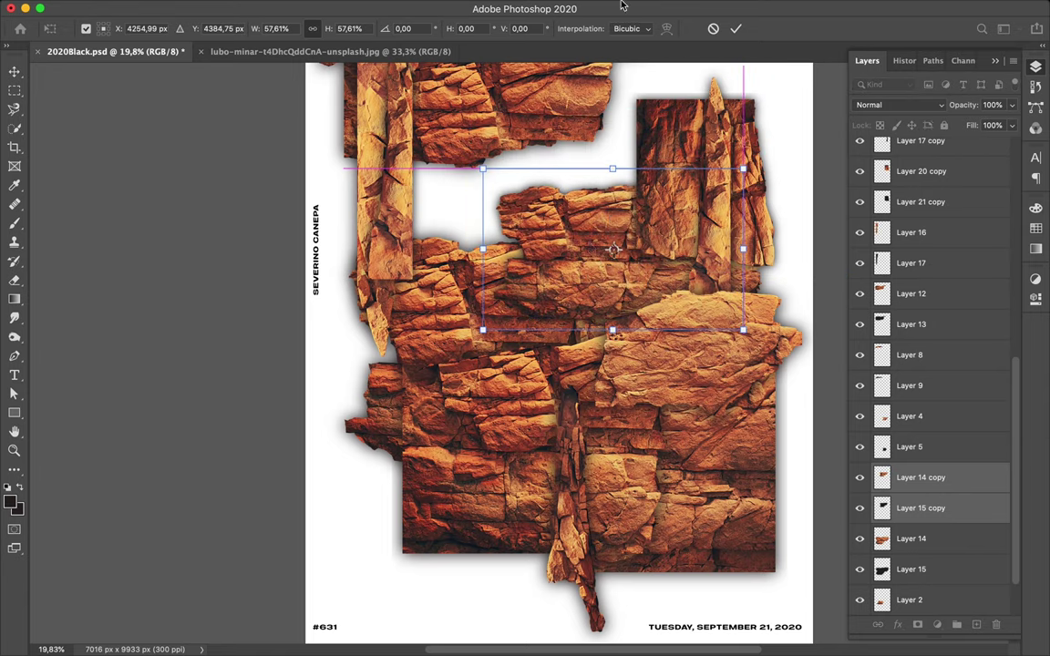
key("Return")
- Duplicate the slab again, reposition it, and link the two copy layers
scroll(928, 392, "down", 5)
scroll(928, 383, "down", 3)
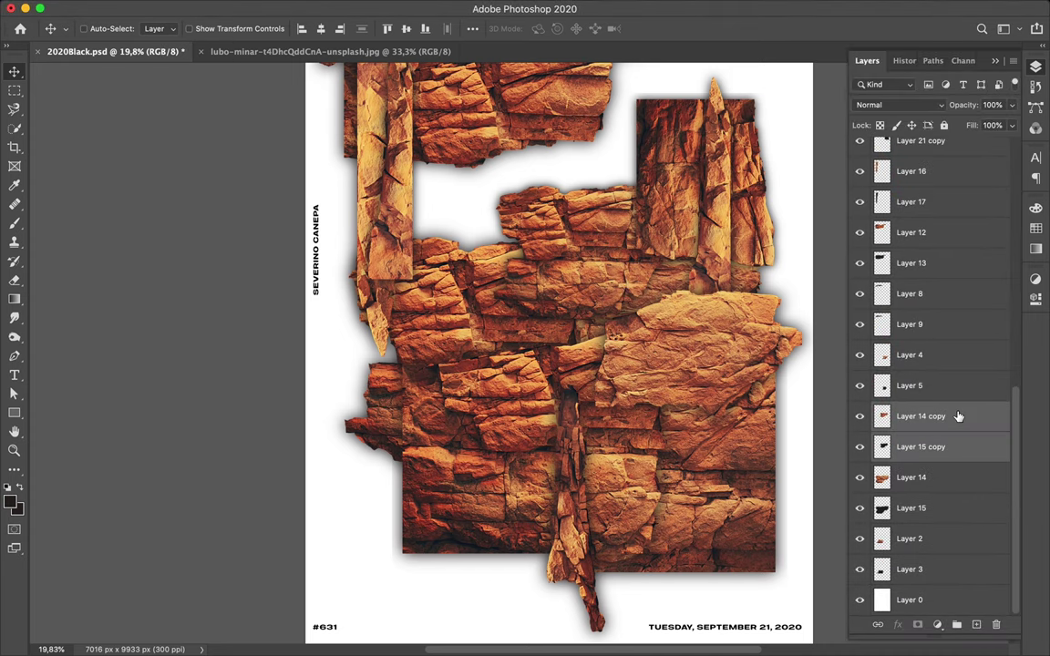
left_click_drag(661, 356, 513, 547)
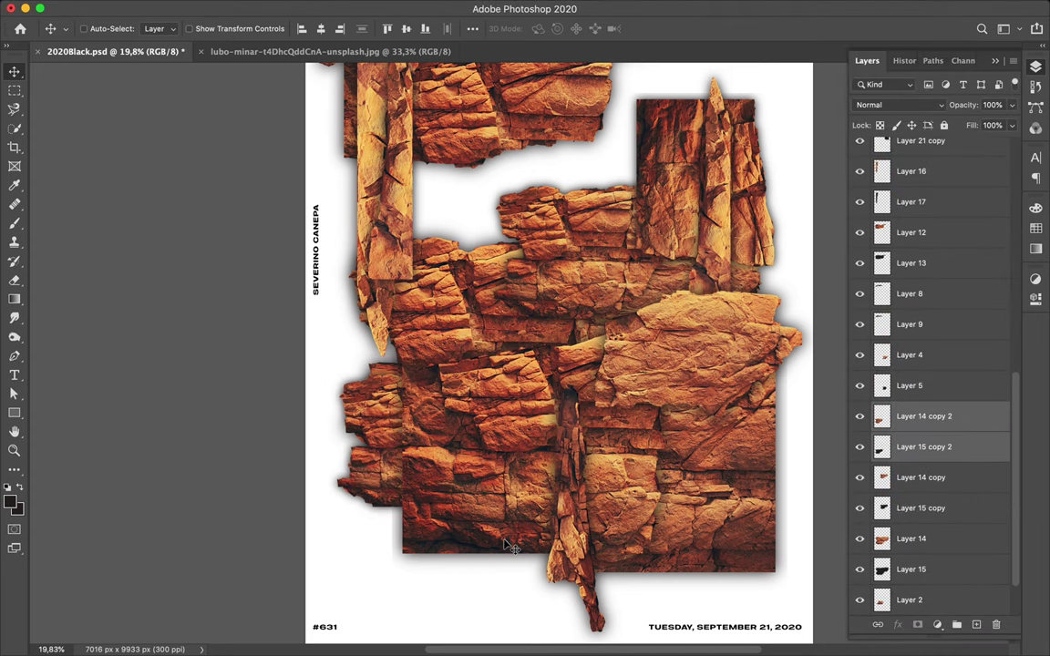
right_click(921, 447)
left_click(875, 314)
- Reshape the left rock piece and move the copy 2 layers up the stack
key("ctrl+t")
key("Return")
mouse_move(339, 365)
left_mouse_down()
mouse_move(324, 378)
mouse_move(151, 352)
left_mouse_up()
key("ctrl+t")
key("Escape")
left_click_drag(948, 446, 912, 146)
- Move the Layer 2 and Layer 3 rock piece upward on the page
scroll(923, 364, "down", 5)
left_click(922, 419)
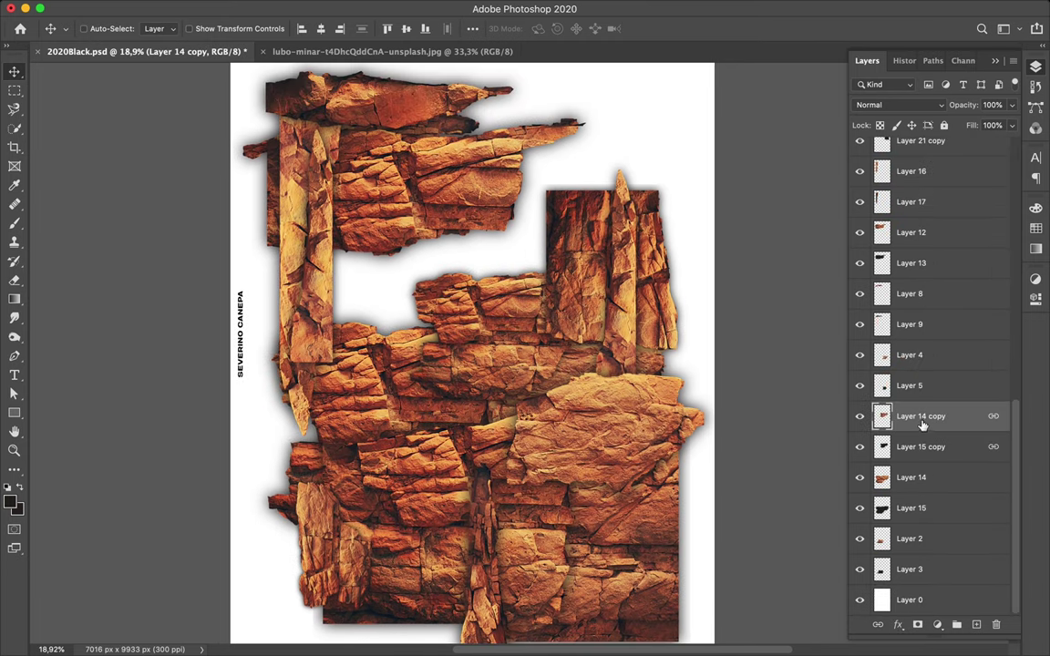
left_click(909, 538)
left_click(909, 569, "shift")
key("ctrl+t")
mouse_move(395, 476)
left_mouse_down()
mouse_move(363, 324)
mouse_move(553, 201)
left_mouse_up()
- Duplicate that piece, rotate the copy upright, and move it to the right
key("ctrl+alt+t")
mouse_move(720, 127)
left_mouse_down()
mouse_move(508, 402)
mouse_move(474, 410)
left_mouse_up()
key("Return")
left_click_drag(604, 137, 640, 137)
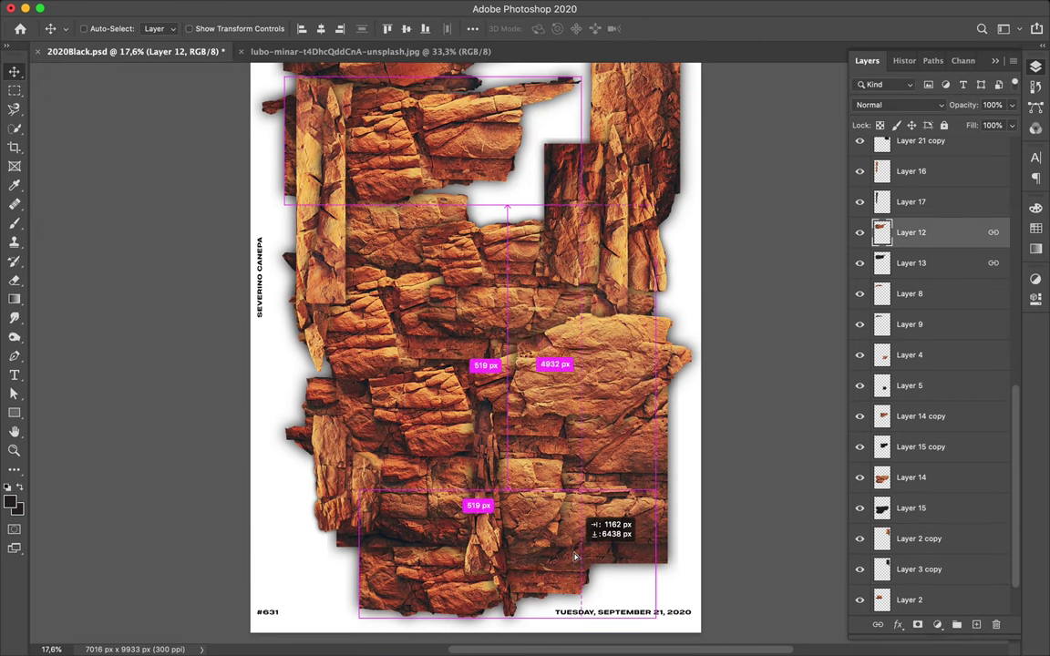
left_click_drag(543, 558, 553, 507)
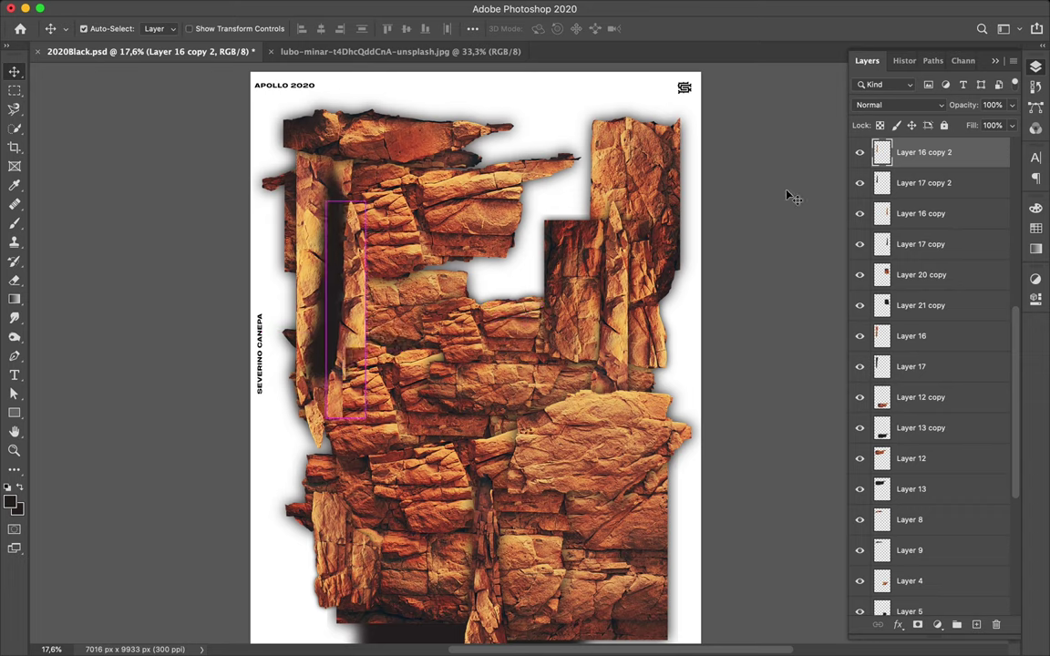
- Link the Layer 17 copy 2 strips, shift them, and move the copy 2 layers below Layer 17
left_click(923, 183, "shift")
right_click(924, 182)
left_click(775, 318)
left_click_drag(347, 273, 321, 278)
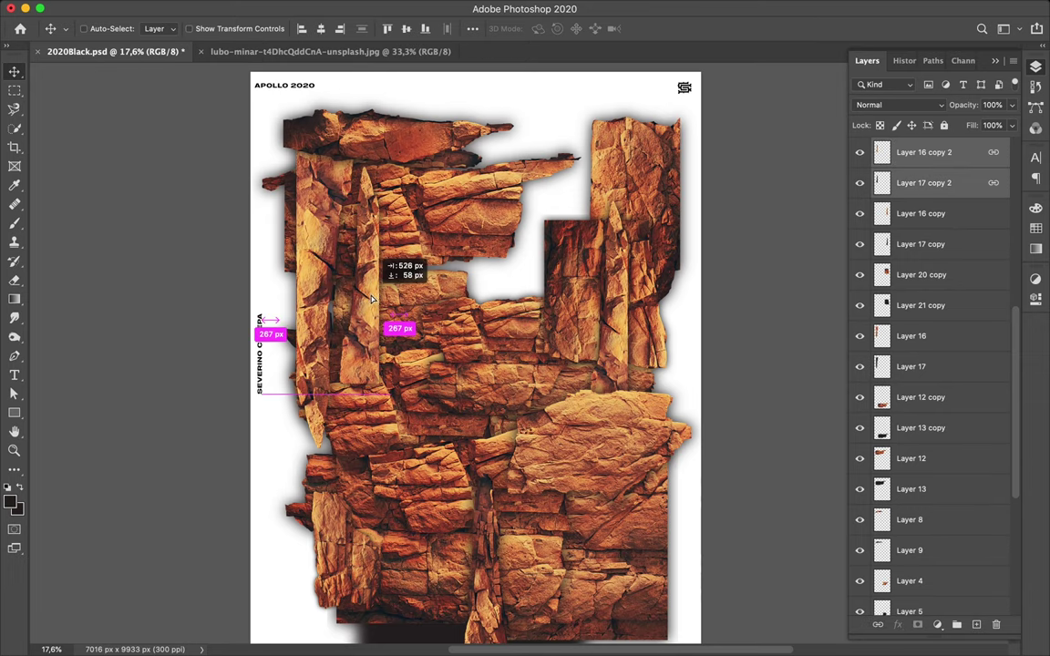
left_click(323, 278, "ctrl")
left_click(923, 152)
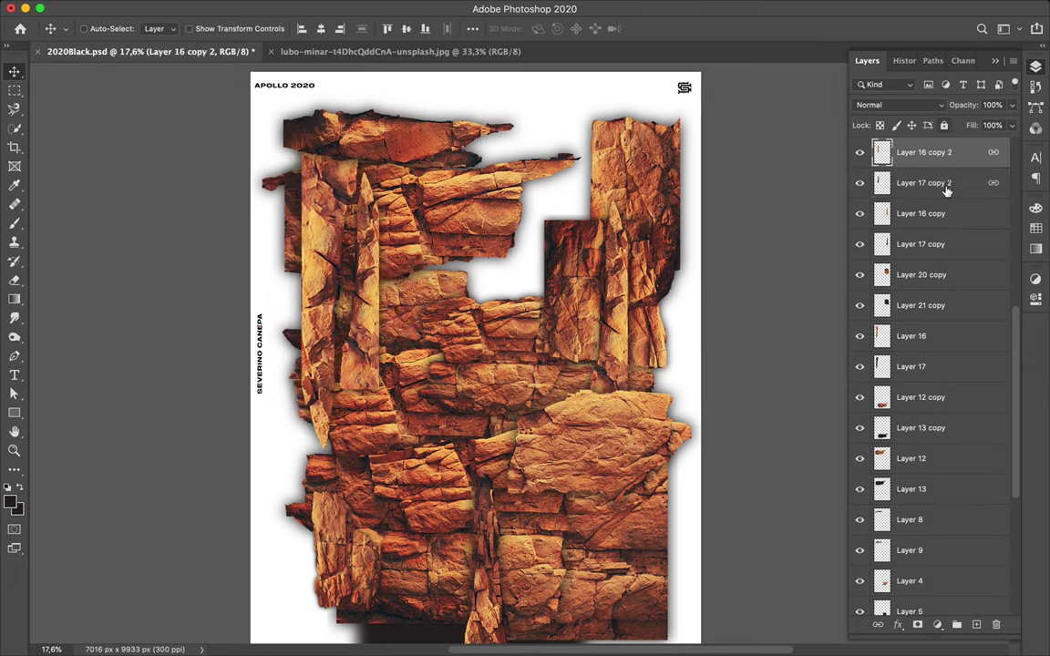
left_click(945, 182, "shift")
left_click_drag(945, 183, 925, 510)
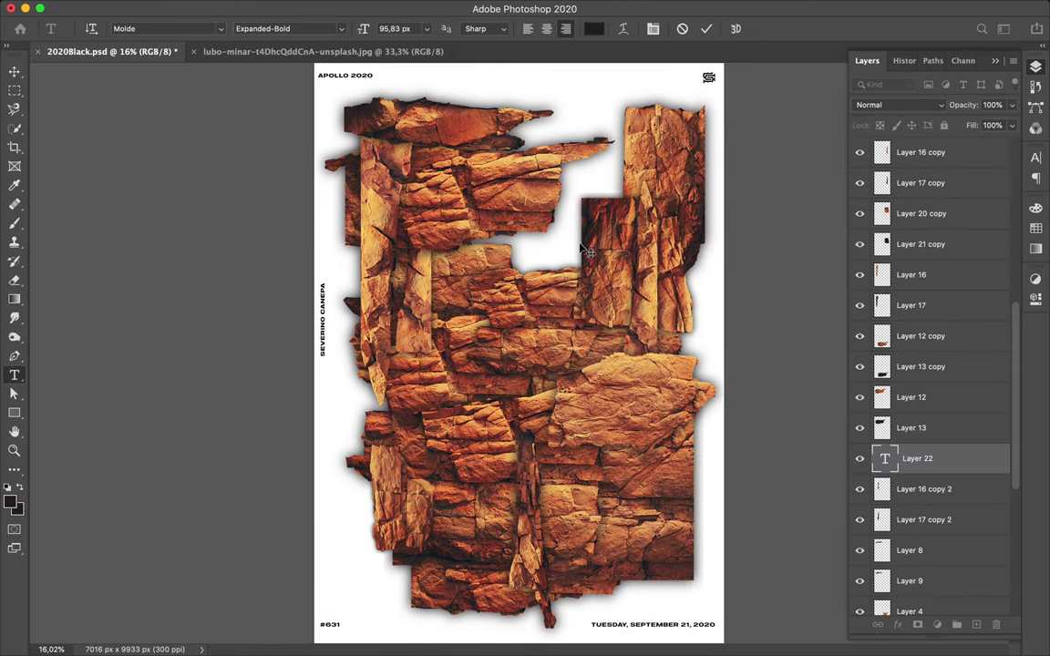
- Select all collage layers and scale the rock collage down slightly around its centre
key("ctrl+t")
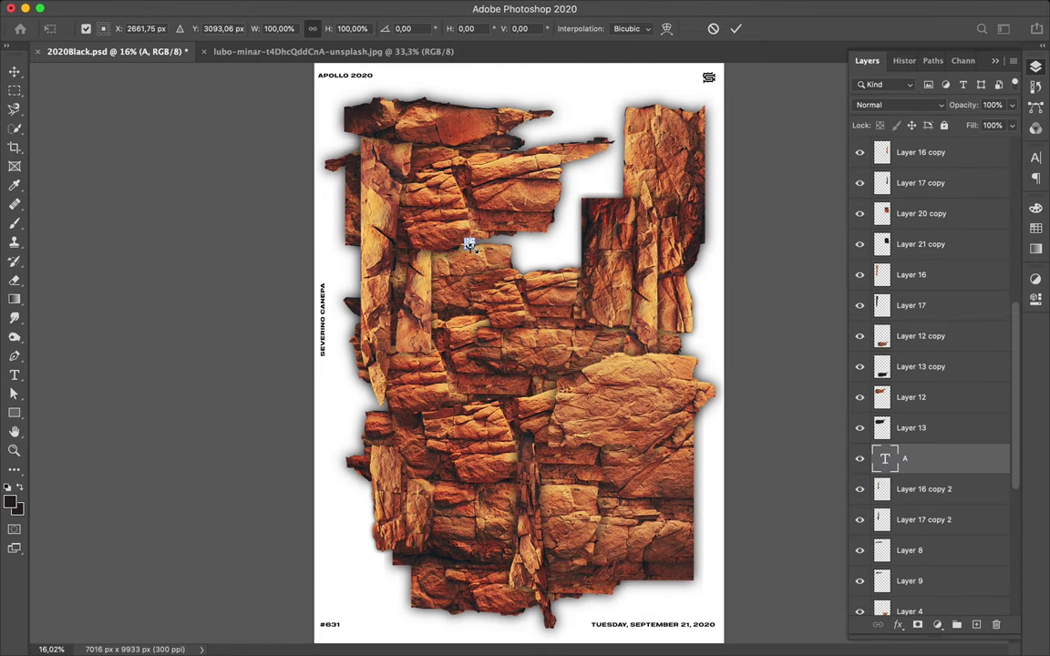
key("Return")
key("v")
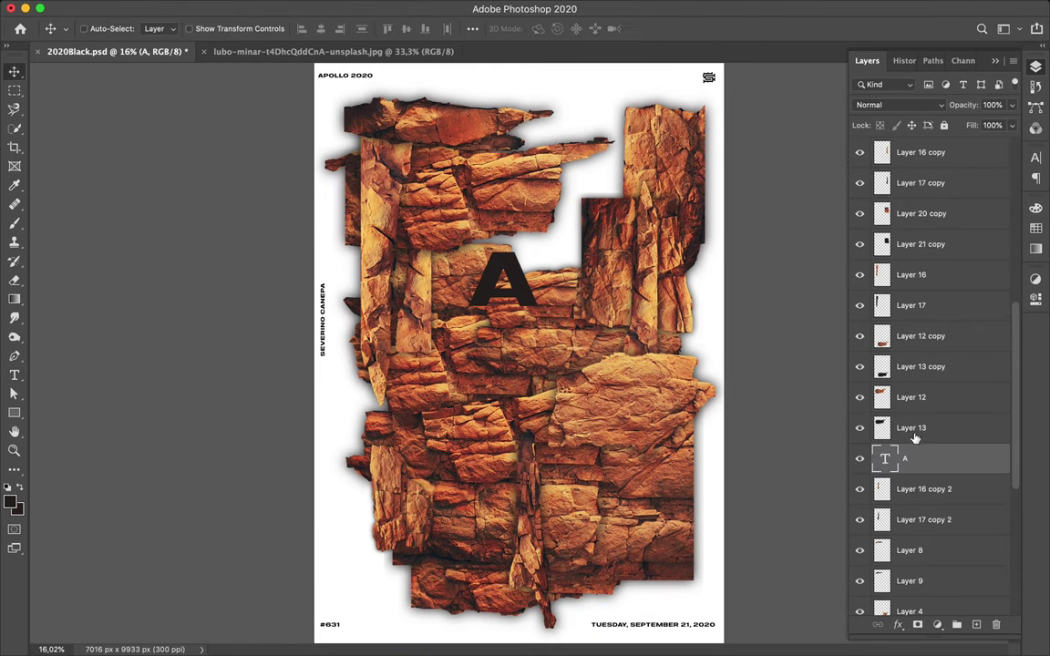
key("ctrl+alt+a")
key("ctrl+t")
left_click_drag(520, 642, 519, 604)
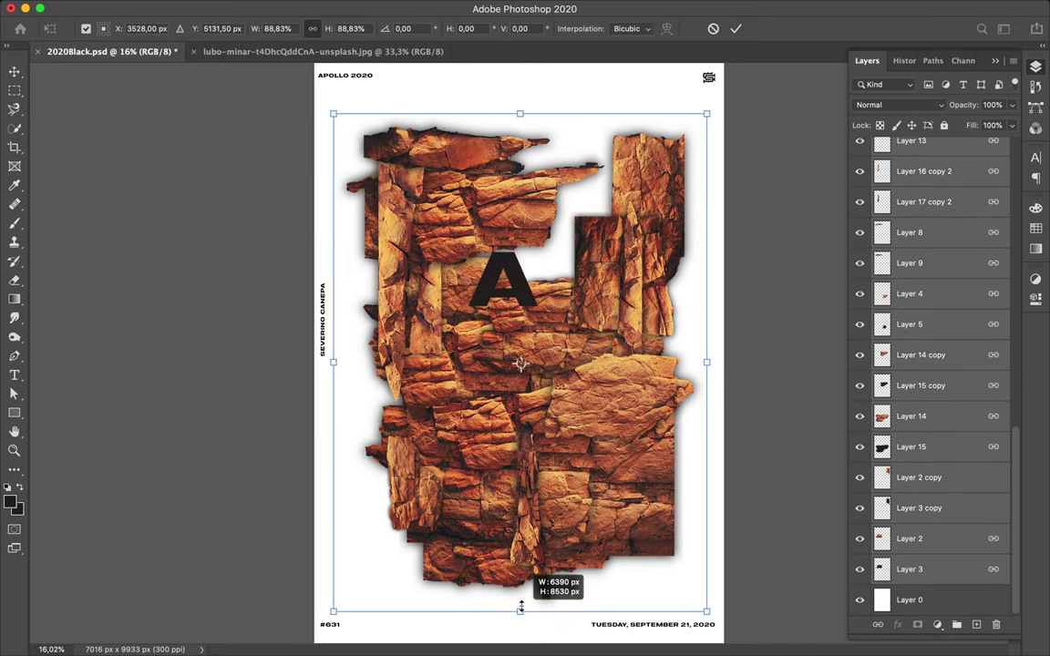
key("Return")
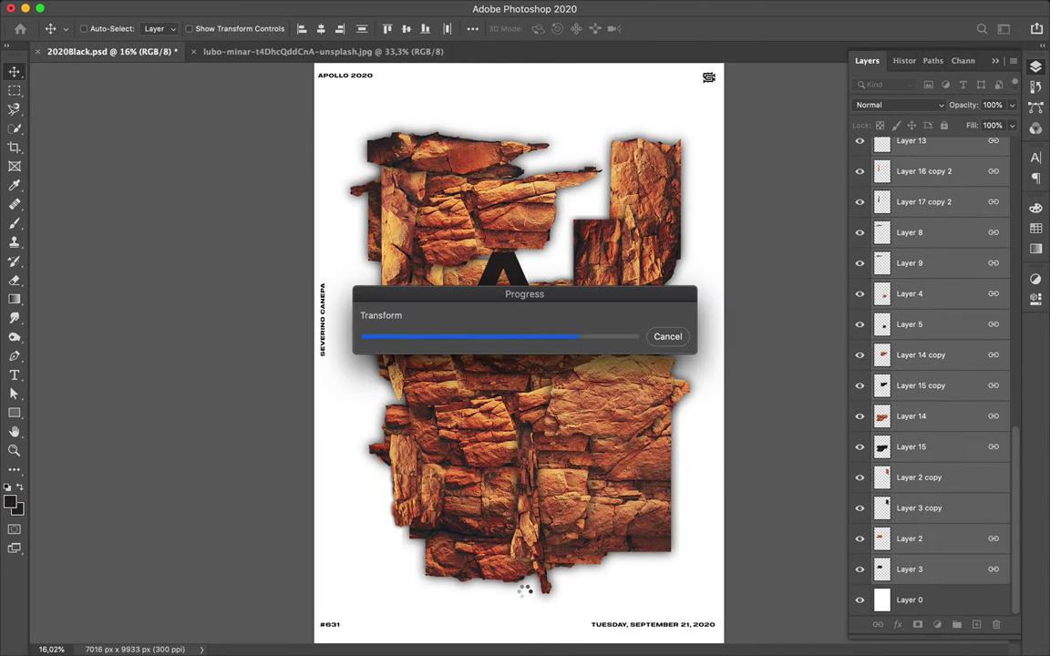
- Make the letter A white and set its font to Encode Sans Wide Bold
left_click(523, 292, "ctrl")
key("ctrl+t")
key("Return")
left_click(1035, 157)
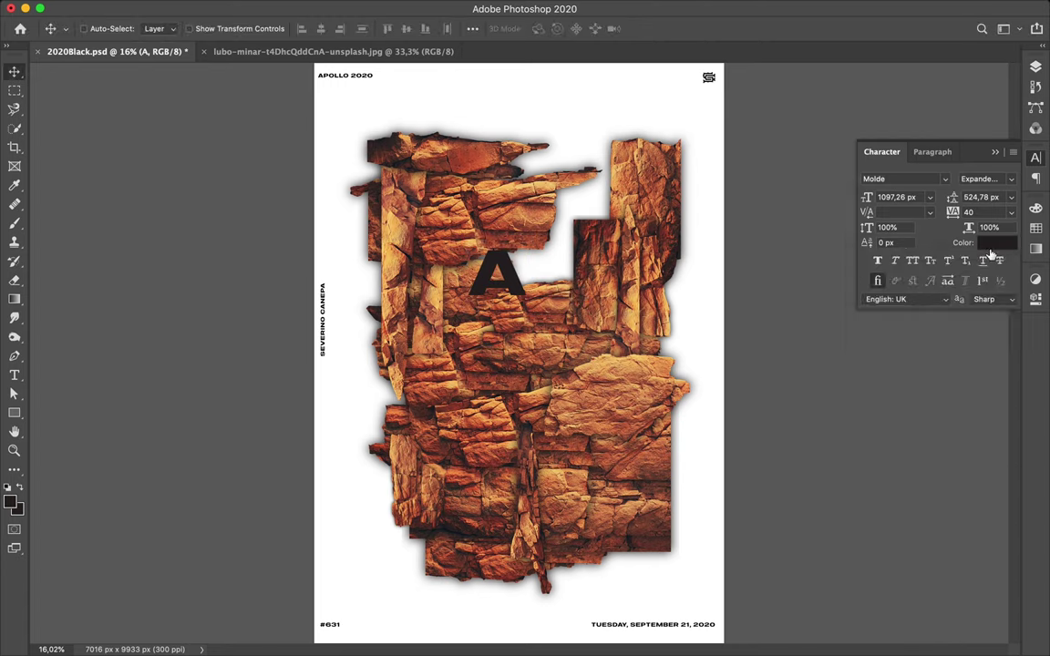
left_click(994, 239)
left_click(972, 288)
left_click(945, 179)
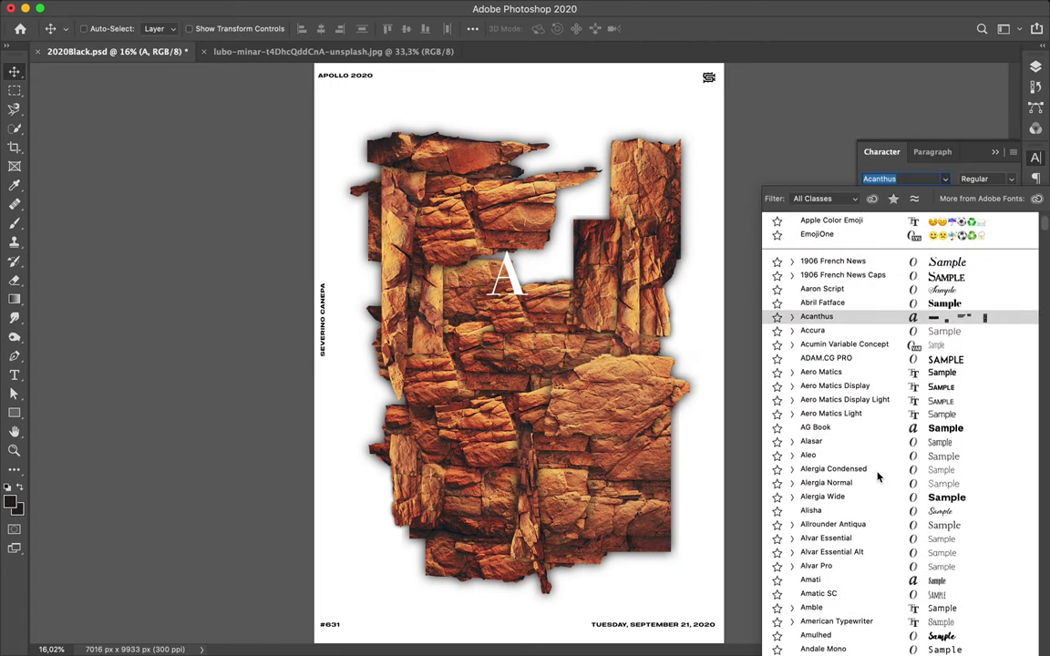
scroll(878, 475, "down", 3)
type("wide")
scroll(862, 291, "down", 10)
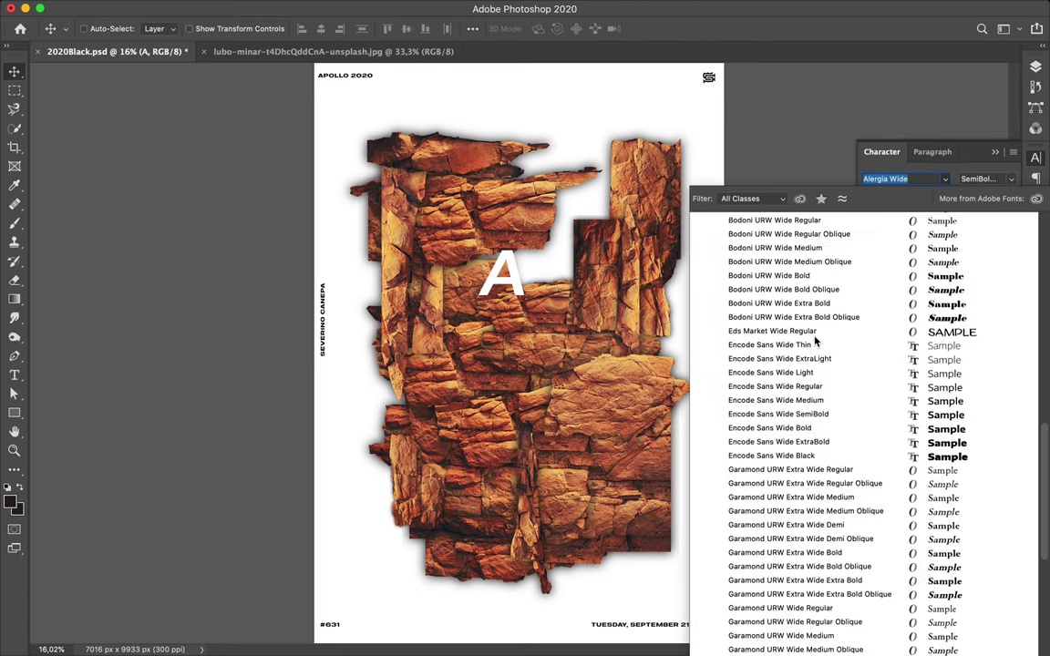
scroll(872, 310, "up", 2)
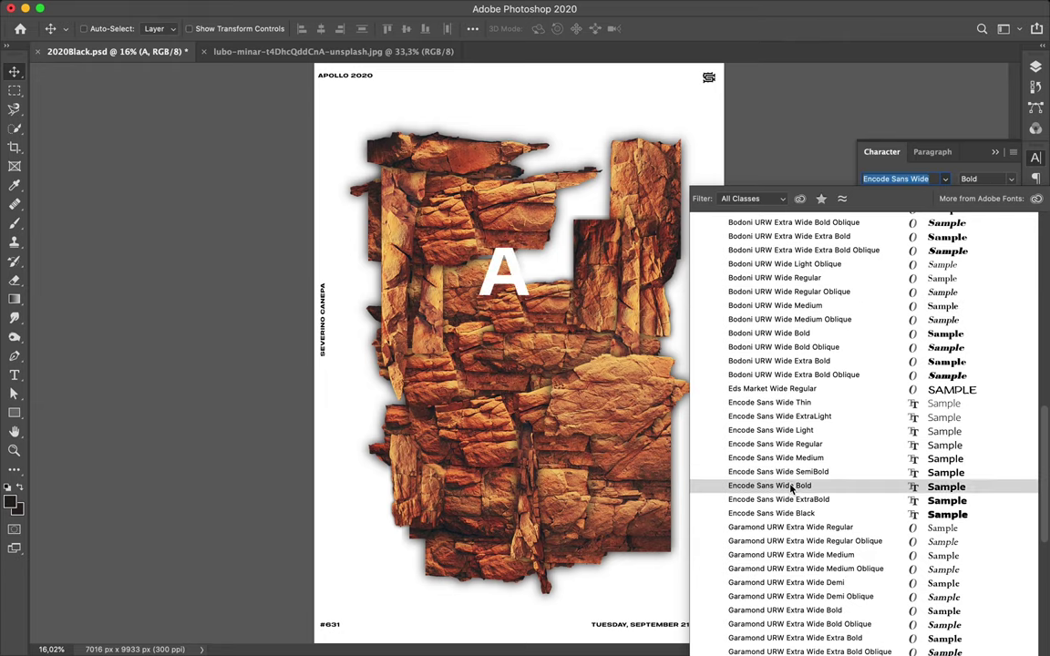
left_click(770, 486)
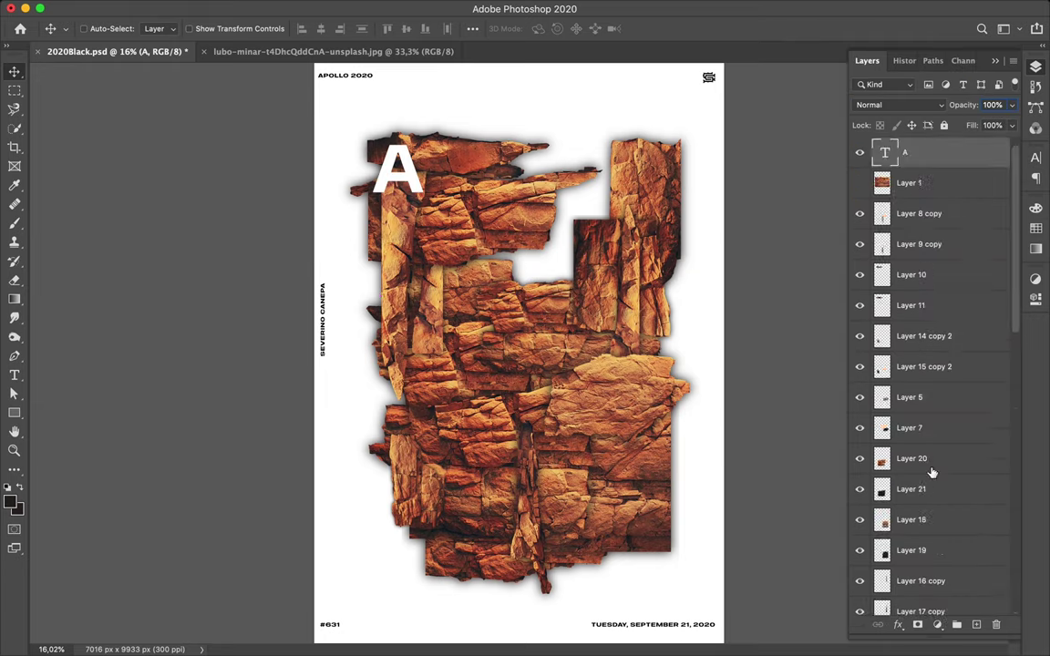
- Sample a blue with the Eyedropper from a temporary Exclusion-blended rectangle, then delete it
left_click_drag(447, 369, 537, 458)
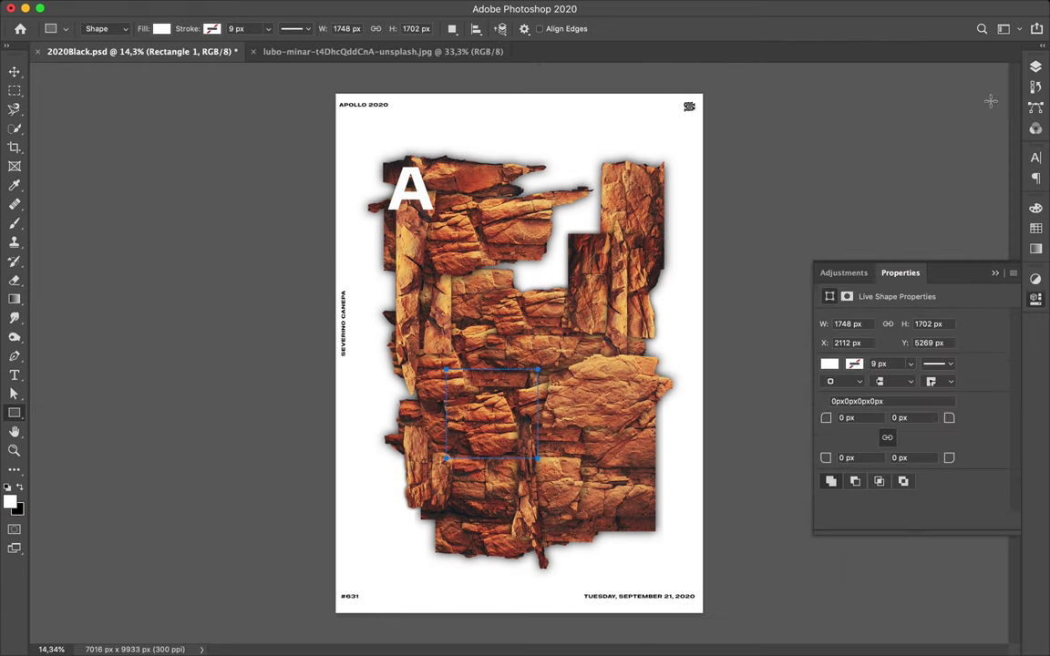
left_click(898, 105)
left_click(875, 358)
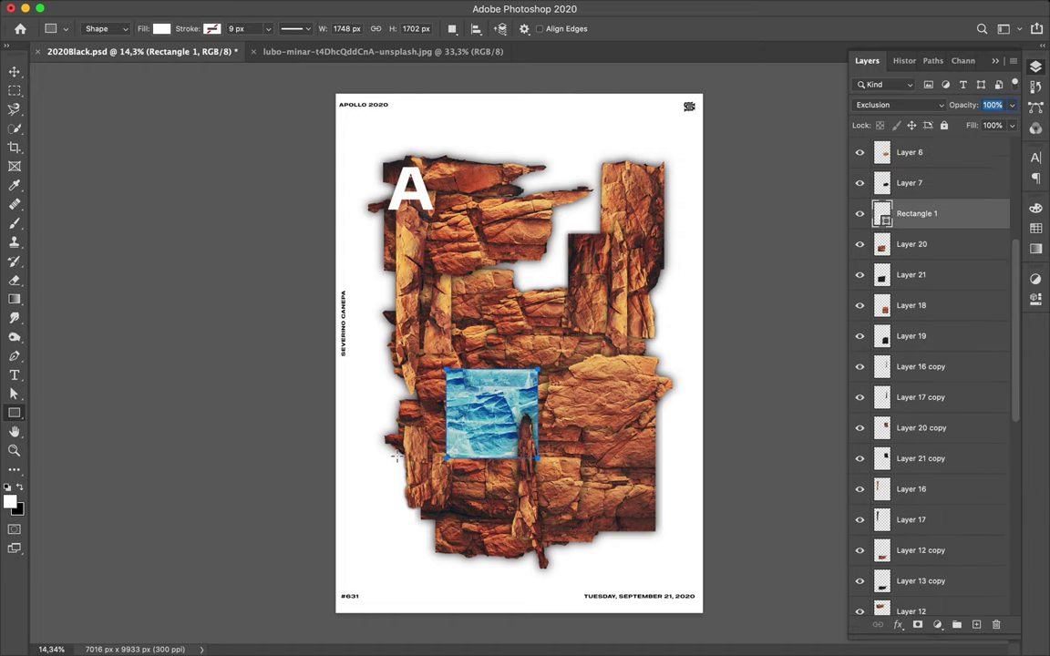
key("i")
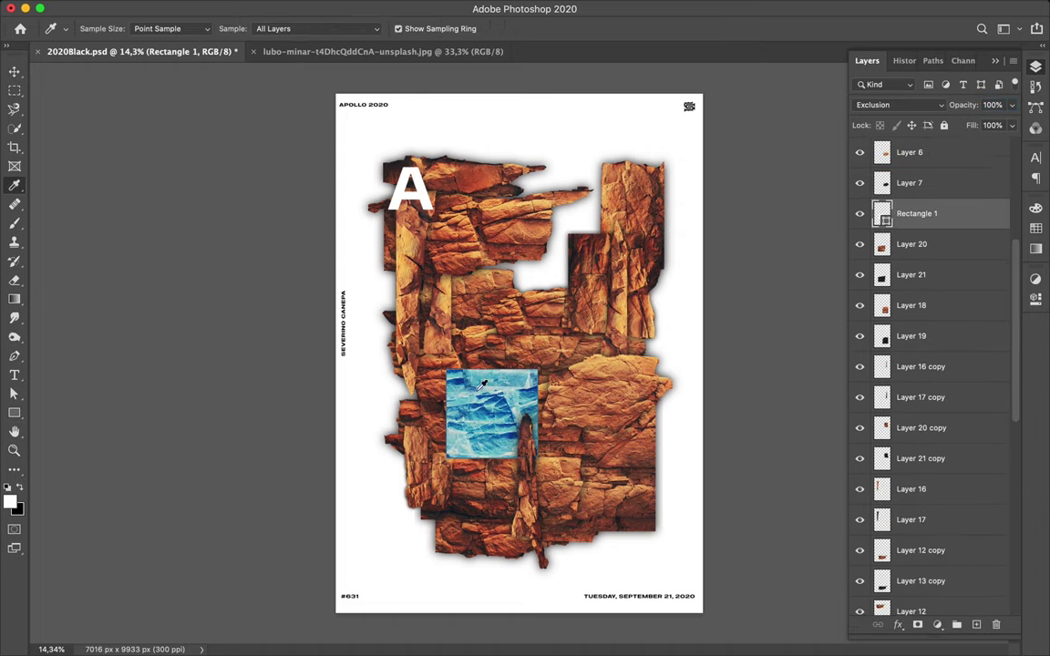
left_click_drag(492, 422, 492, 410)
key("Delete")
key("v")
- Above the background layer, draw a cyan block at upper left and a dark-blue block at upper right
left_click(696, 556, "ctrl")
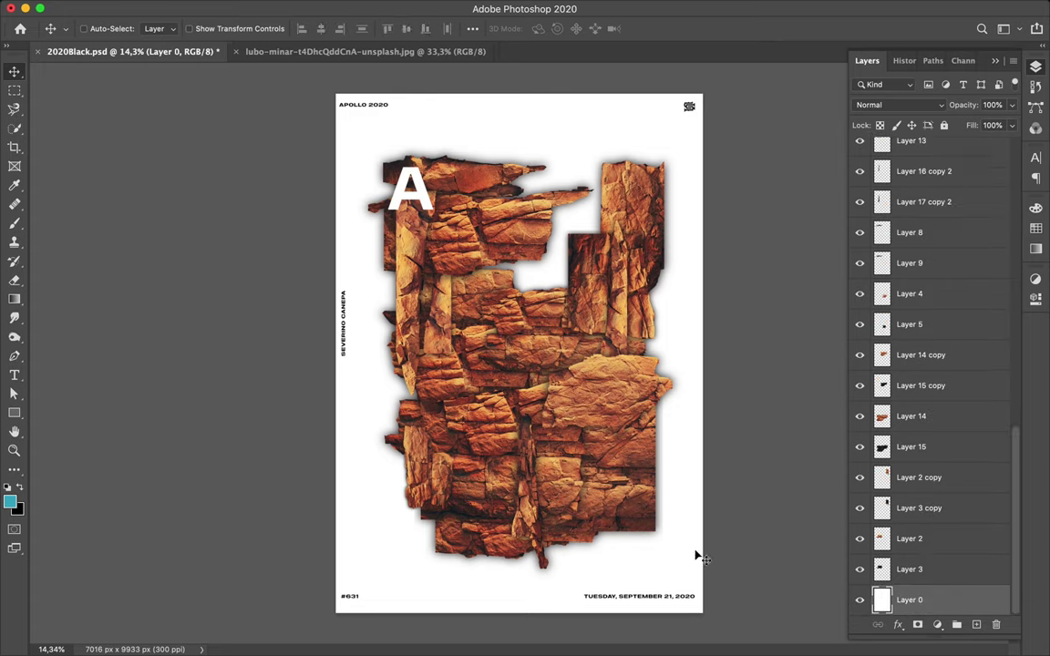
left_click(161, 29)
left_click(67, 98)
left_click_drag(336, 93, 690, 367)
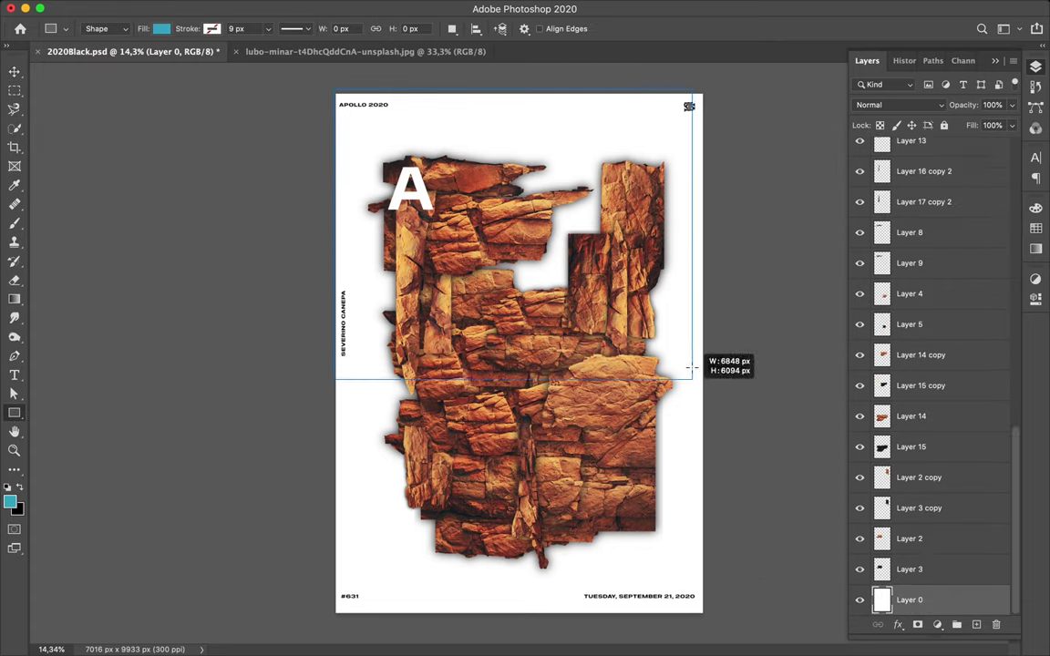
left_click_drag(575, 364, 583, 366)
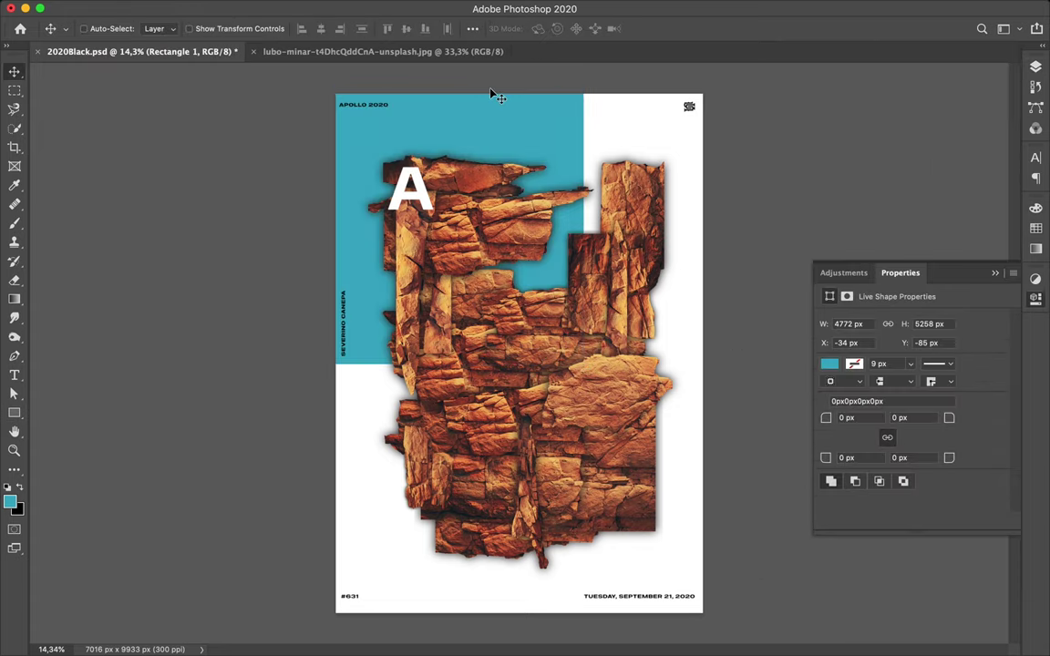
key("u")
left_click_drag(583, 93, 683, 304)
left_click_drag(710, 422, 710, 422)
left_click(161, 28)
left_click(80, 94)
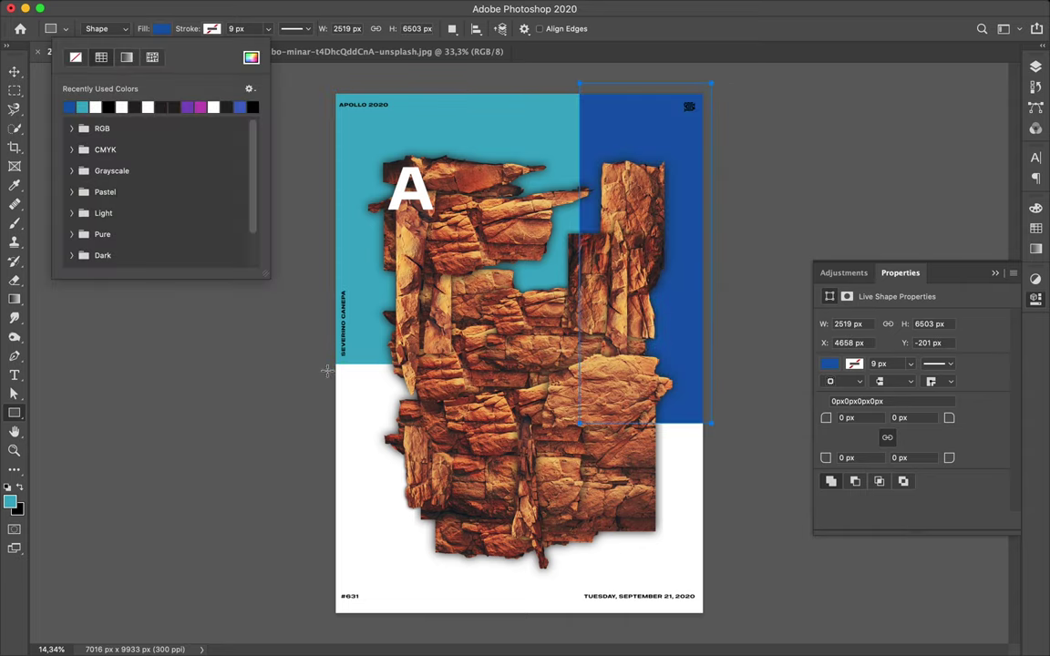
- Draw a blue block at lower left and a cyan block at lower right
left_click_drag(343, 372, 358, 379)
left_click_drag(550, 627, 551, 626)
left_click_drag(715, 623, 543, 420)
left_click(161, 28)
left_click(68, 94)
- Select the four rectangle layers and Alt-drag copies to the top of the stack
key("v")
left_click(1035, 68)
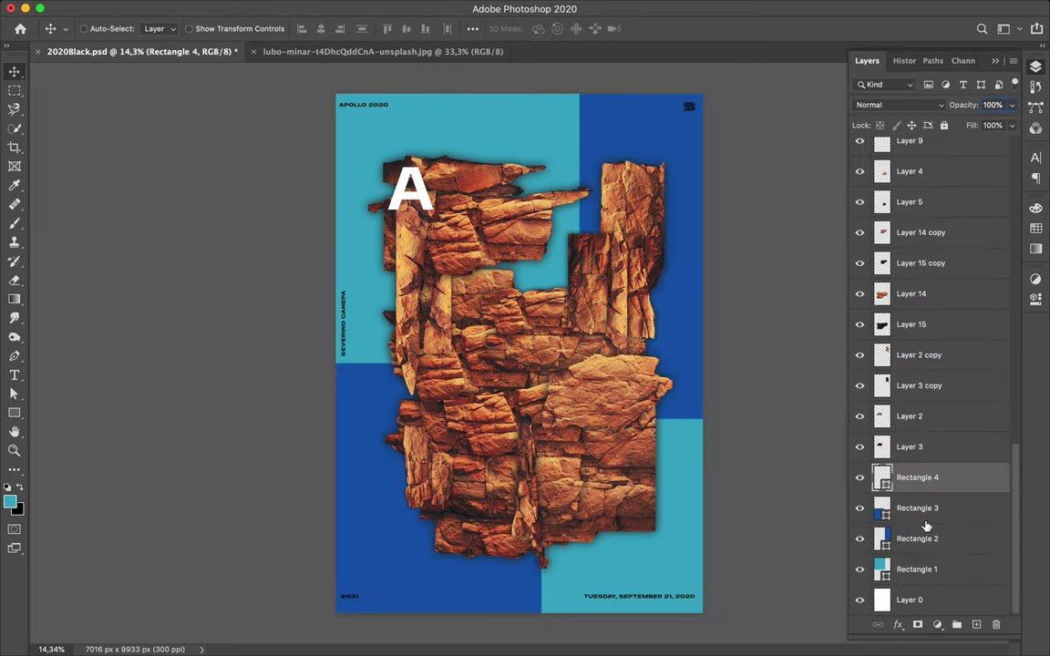
left_click(902, 509)
left_click(921, 477)
left_click(960, 565, "shift")
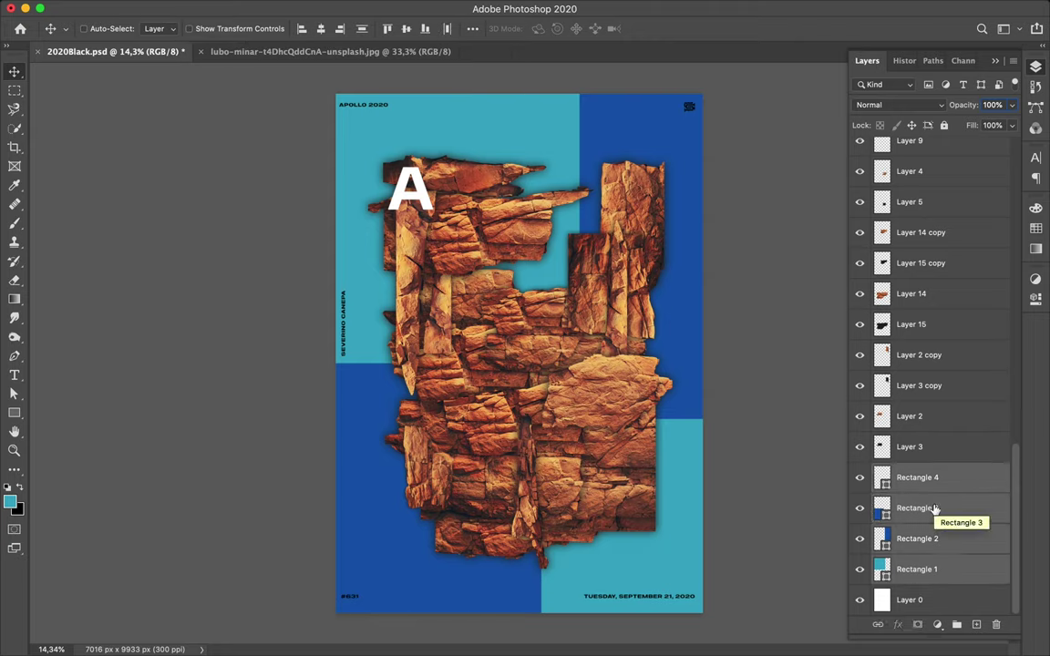
mouse_move(937, 521)
left_mouse_down()
mouse_move(911, 125)
mouse_move(909, 150)
left_mouse_up()
- Stretch the lower-left blue block copy rightward over the rocks
left_click(542, 392)
key("ctrl+t")
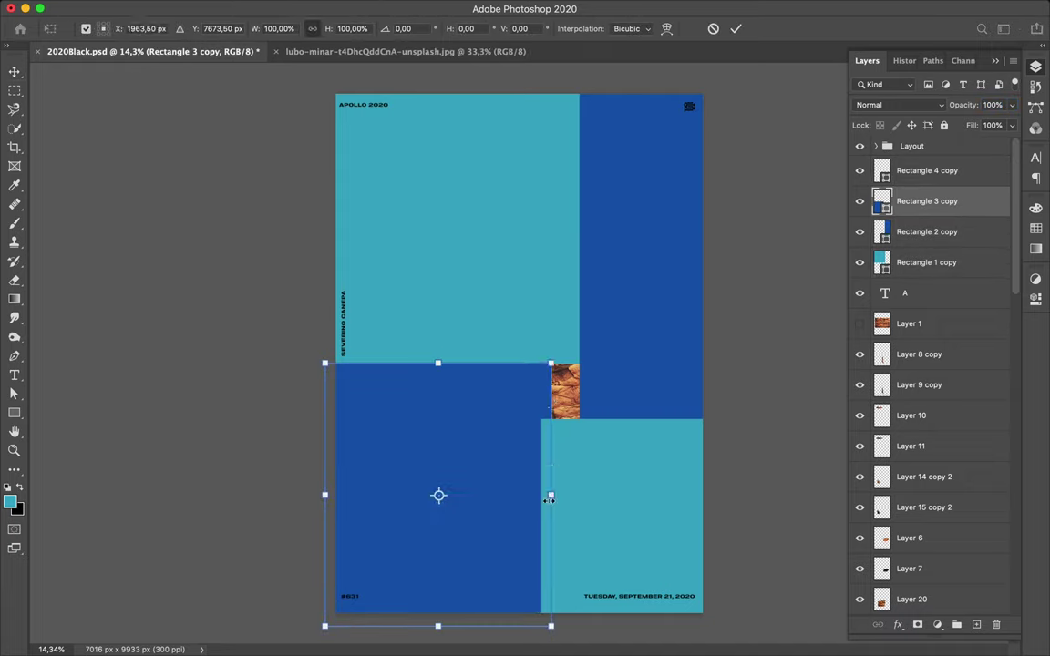
left_click_drag(549, 495, 586, 495)
key("Return")
- Select the four rectangle copies and try merging them into one layer
left_click(914, 183, "shift")
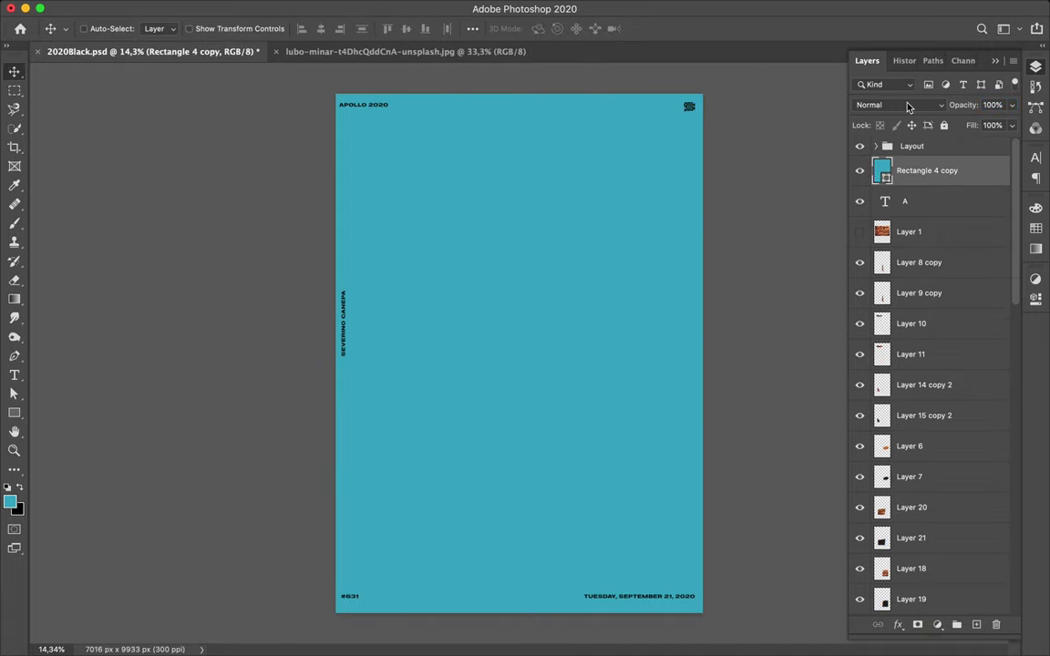
key("ctrl+e")
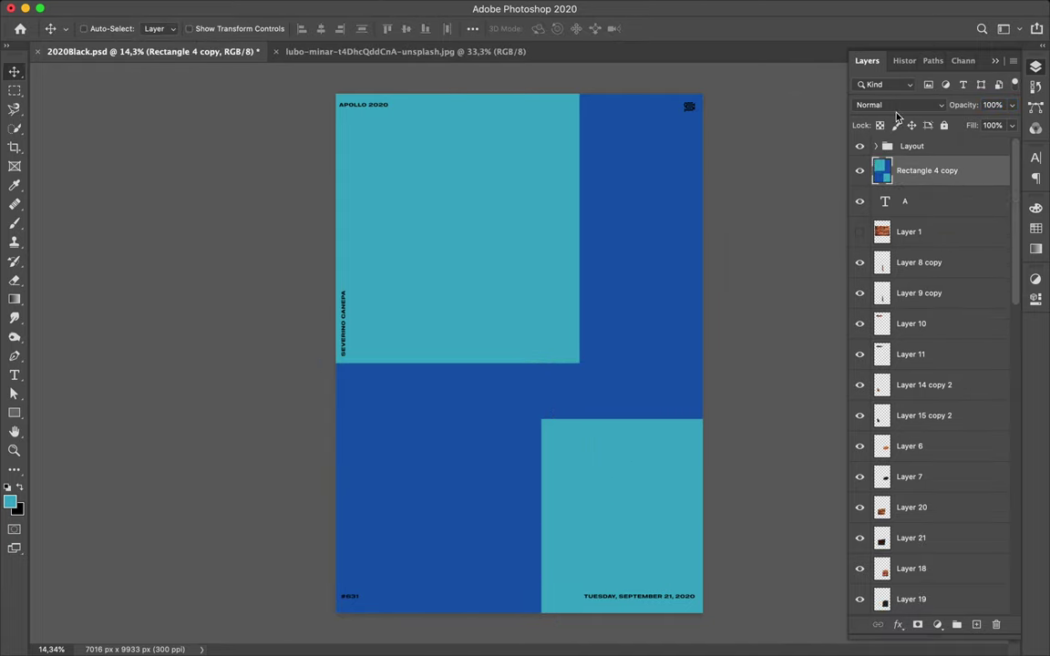
left_click(900, 105)
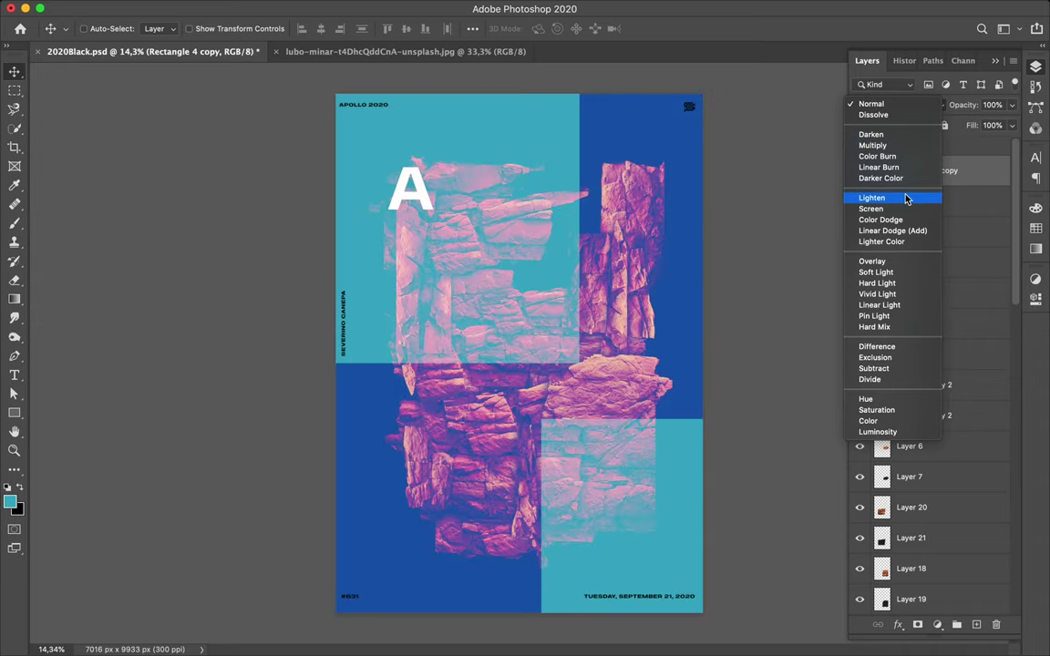
key("Escape")
key("ctrl+z")
right_click(720, 200)
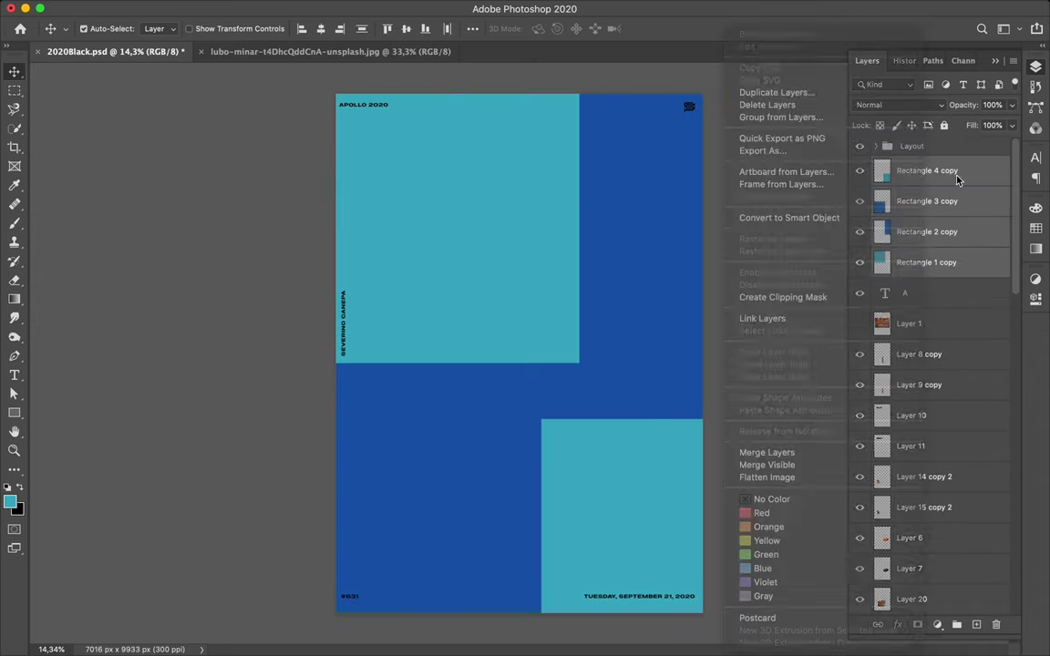
left_click(773, 441)
- Stretch the lower-right cyan block up to the centre and left to meet the blue
key("ctrl+t")
left_click_drag(627, 419, 627, 363)
left_click_drag(540, 492, 574, 490)
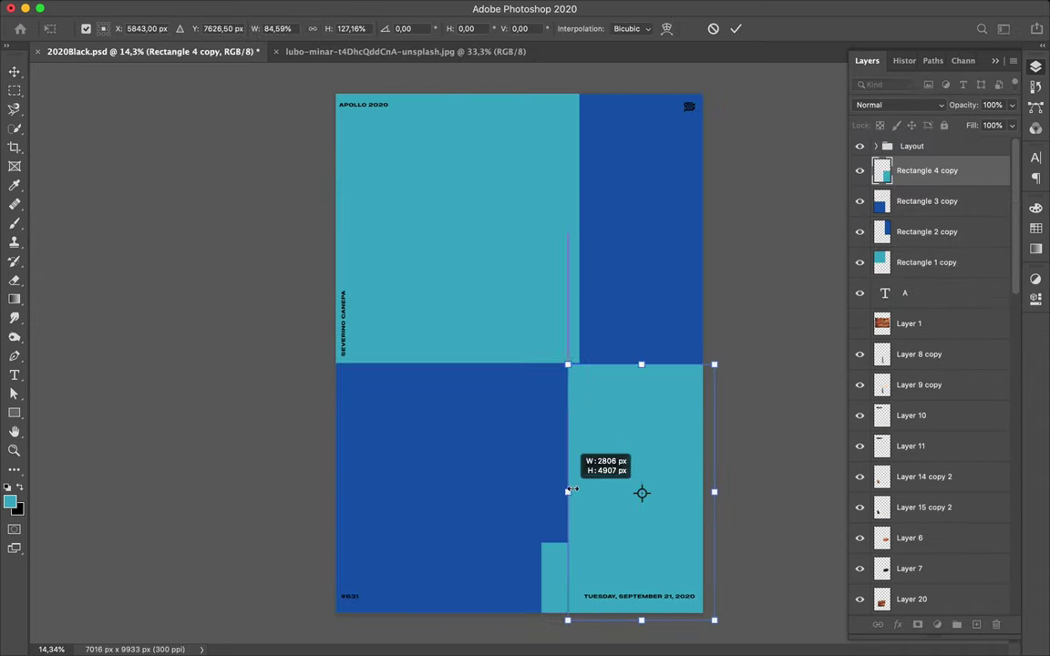
key("Return")
scroll(663, 427, "up", 5)
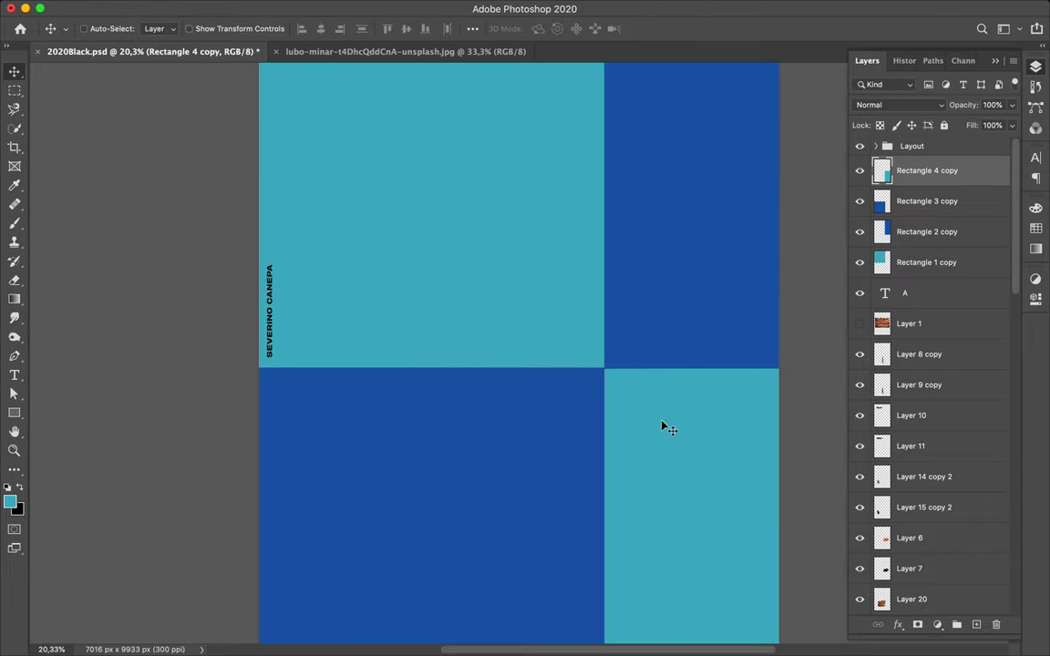
key("ctrl+0")
- Merge the four rectangle copies with Cmd+E and duplicate the merged layer
left_click(926, 262, "shift")
right_click(926, 262)
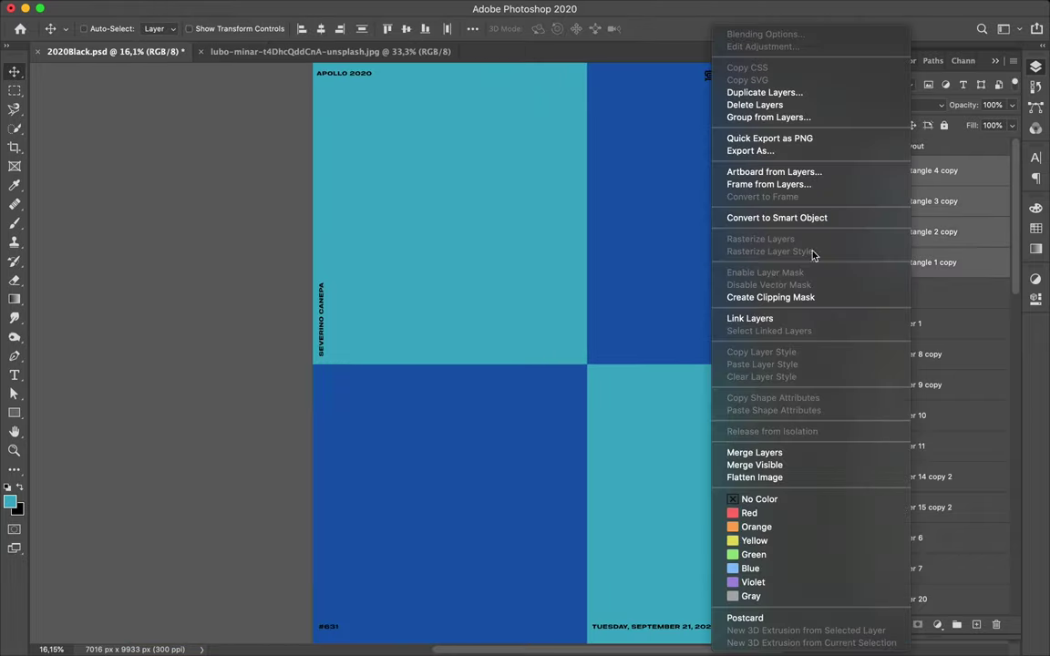
key("Escape")
key("ctrl+e")
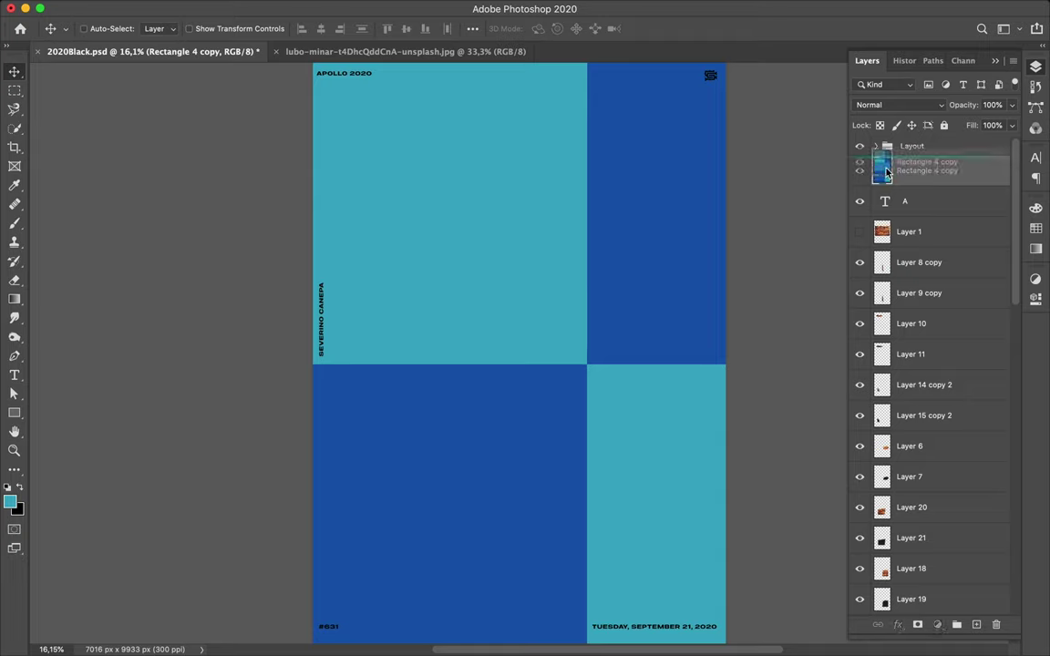
left_click_drag(886, 173, 886, 172)
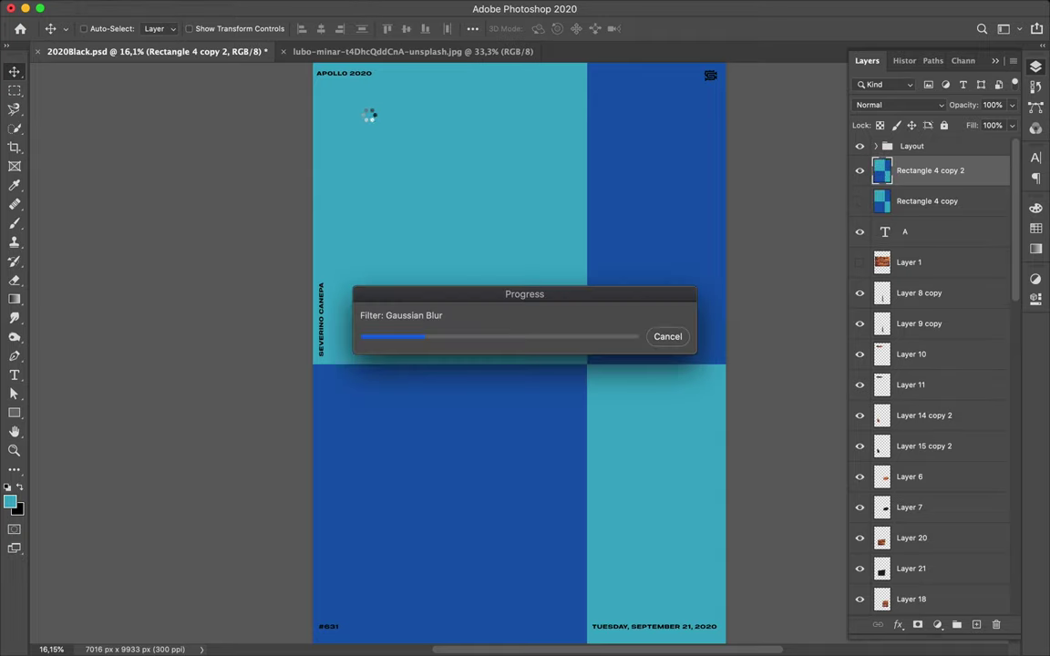
- Apply a Gaussian Blur of about 647 radius to the duplicate and set it to Hue
left_click(468, 7)
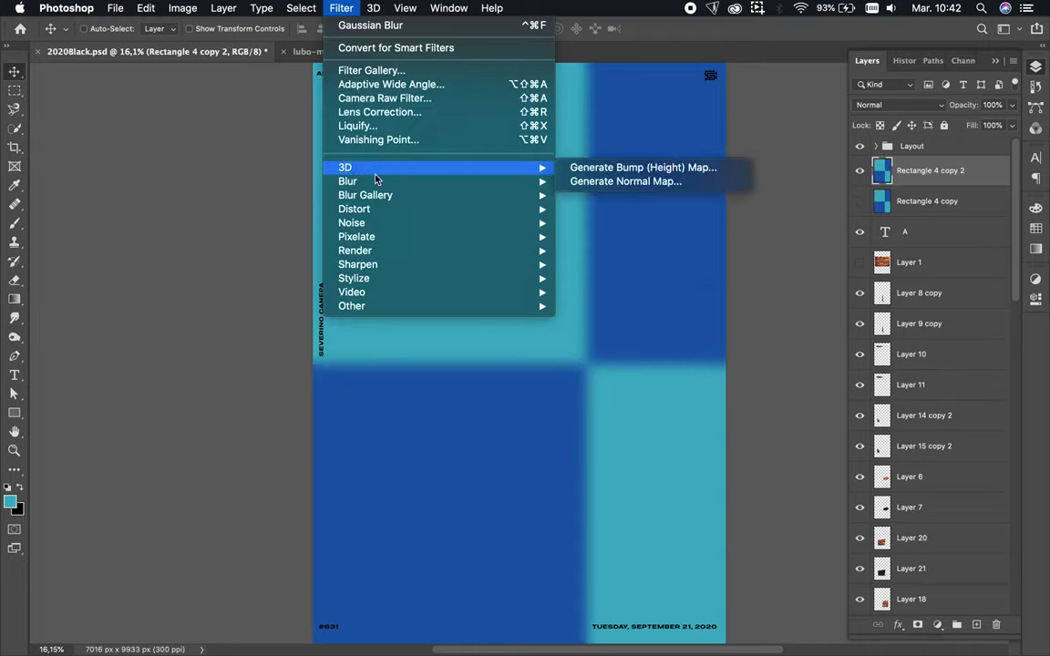
left_click(591, 237)
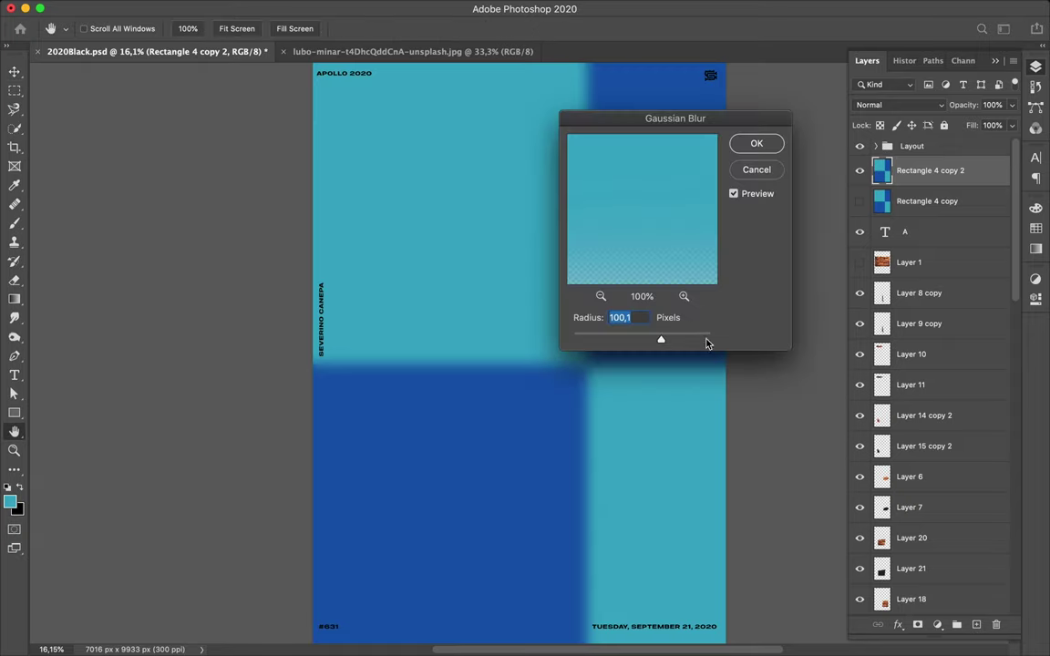
left_click_drag(688, 341, 699, 339)
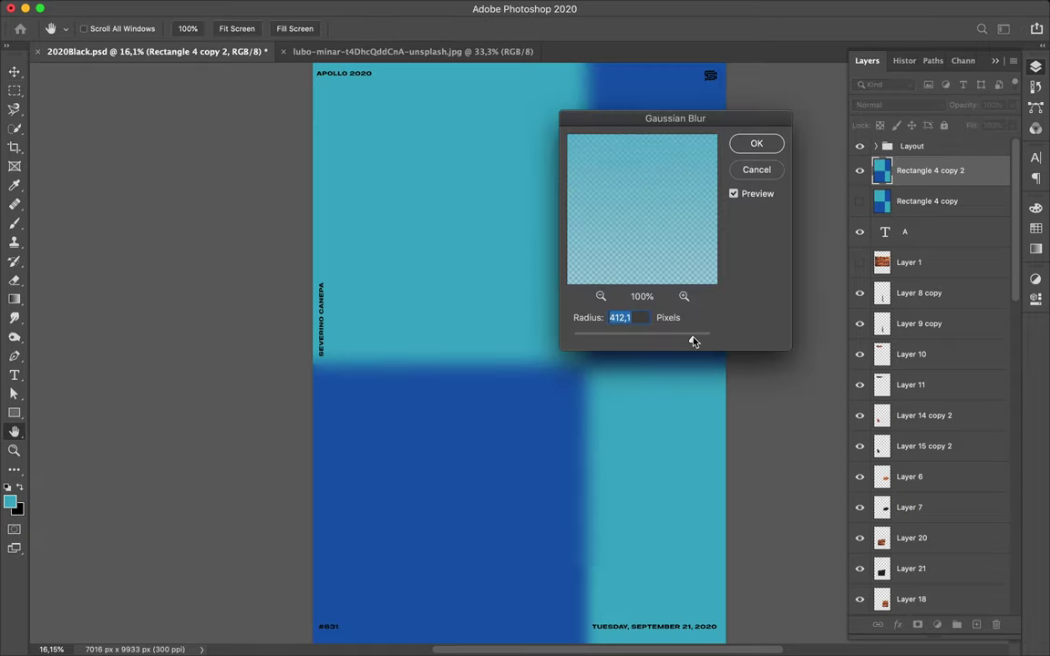
left_click(753, 142)
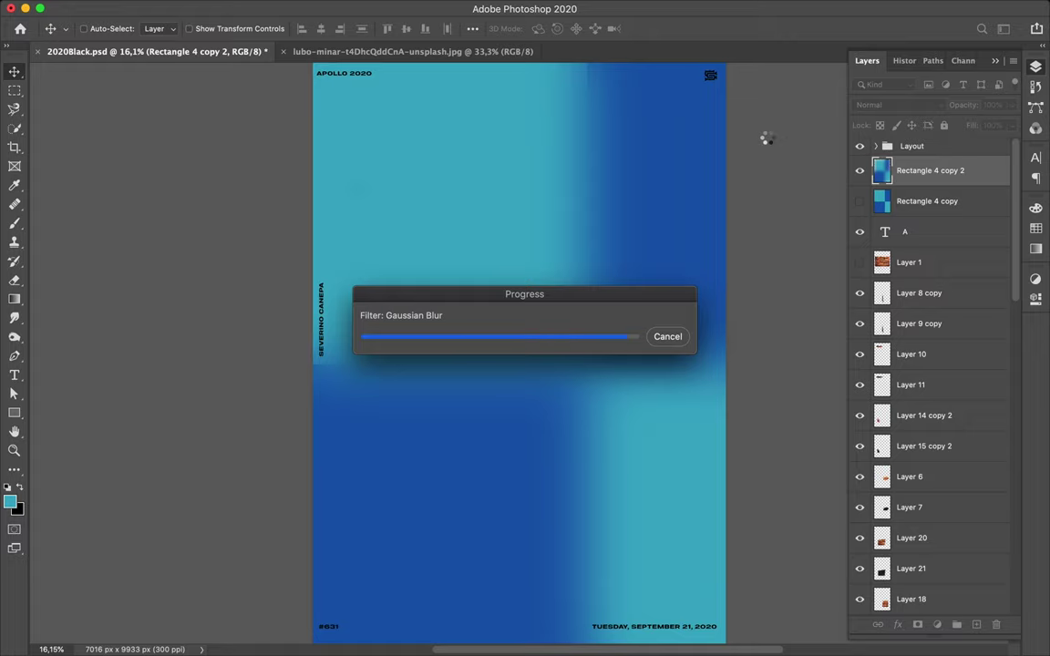
left_click(898, 104)
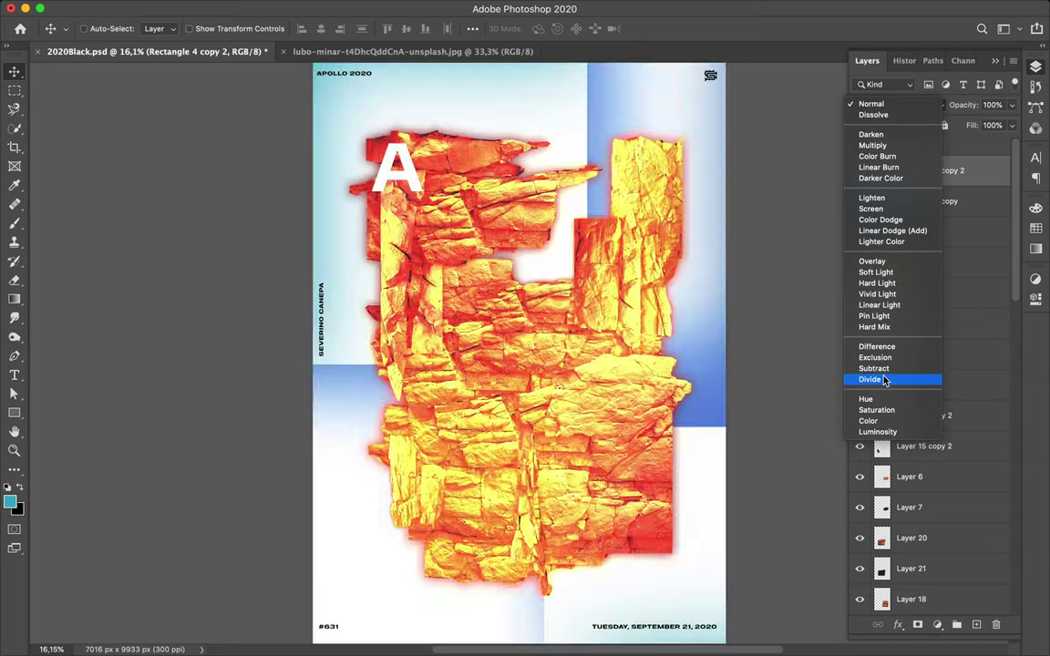
key("Escape")
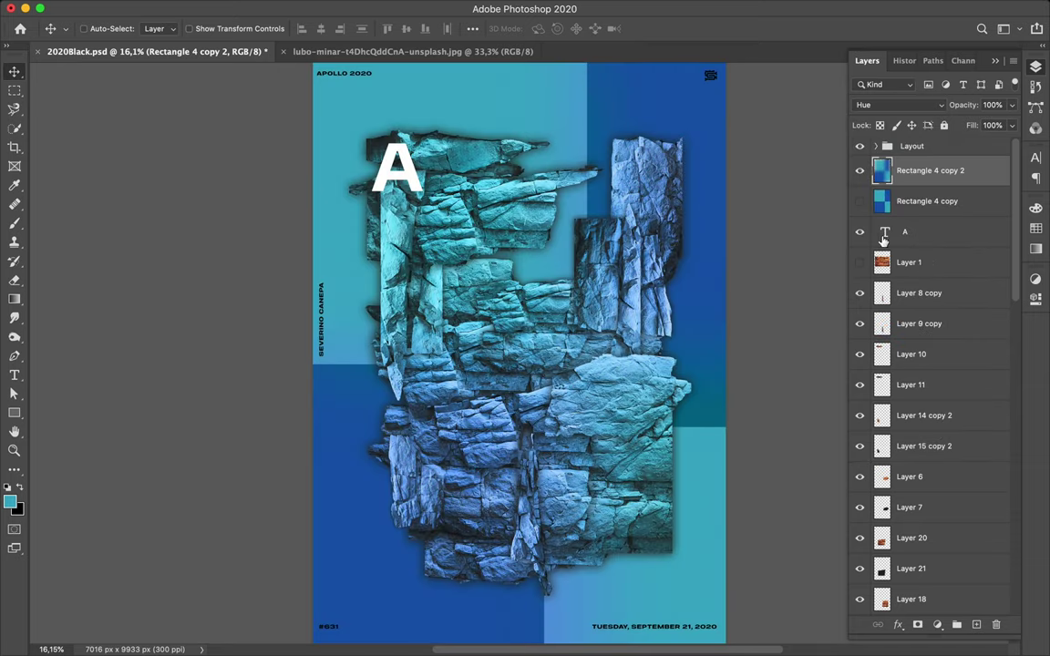
- Open letter A's layer style and enable Drop Shadow
left_click(928, 235)
right_click(928, 235)
key("Escape")
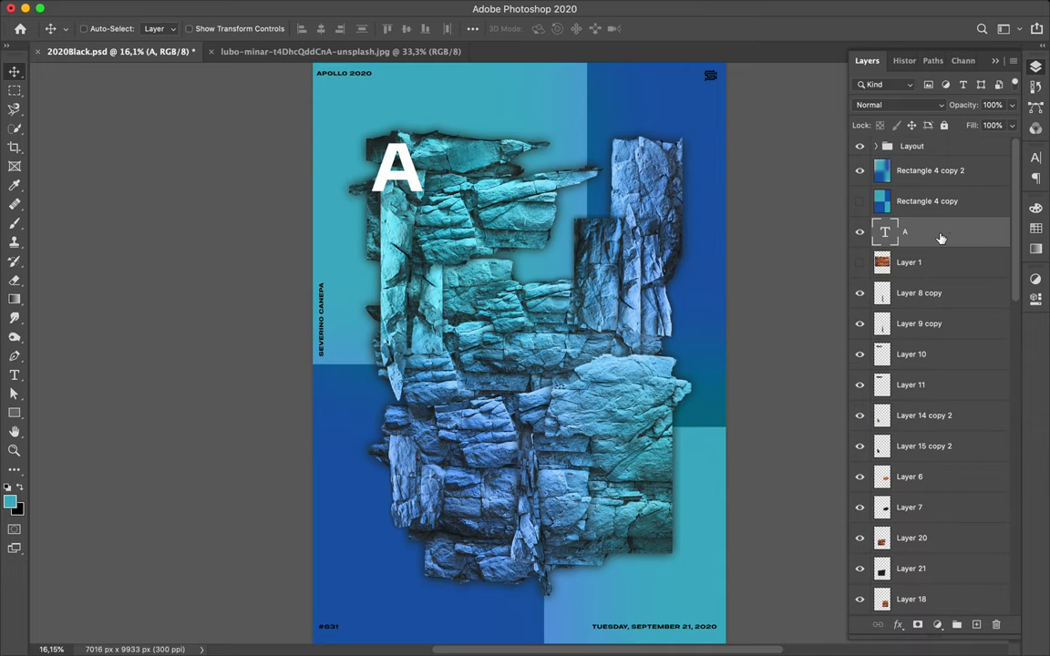
double_click(941, 238)
left_click(504, 304)
- Give A a hard black 000000 drop shadow of size 0, and place it between Layer 17 and Layer 12 copy
left_click(828, 84)
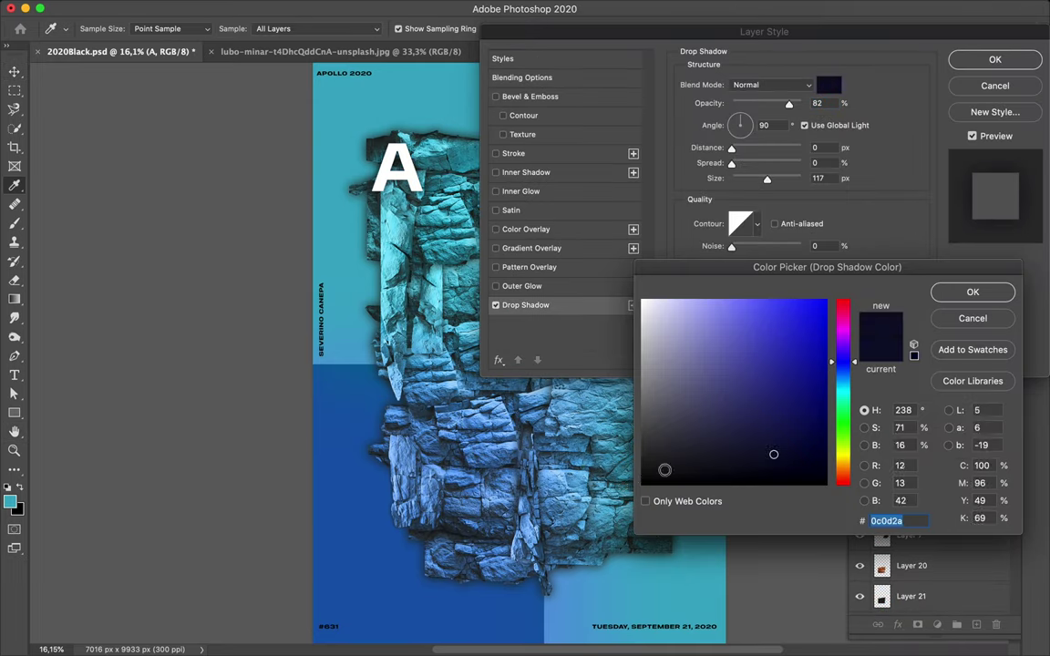
type("000000")
key("Return")
left_click_drag(766, 179, 710, 183)
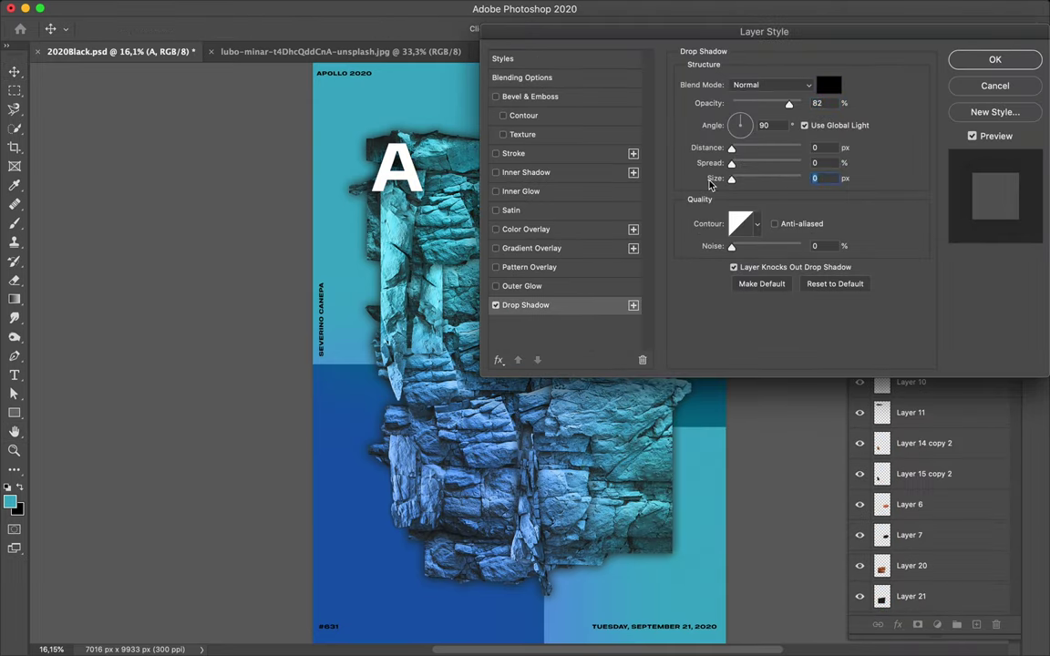
key("Return")
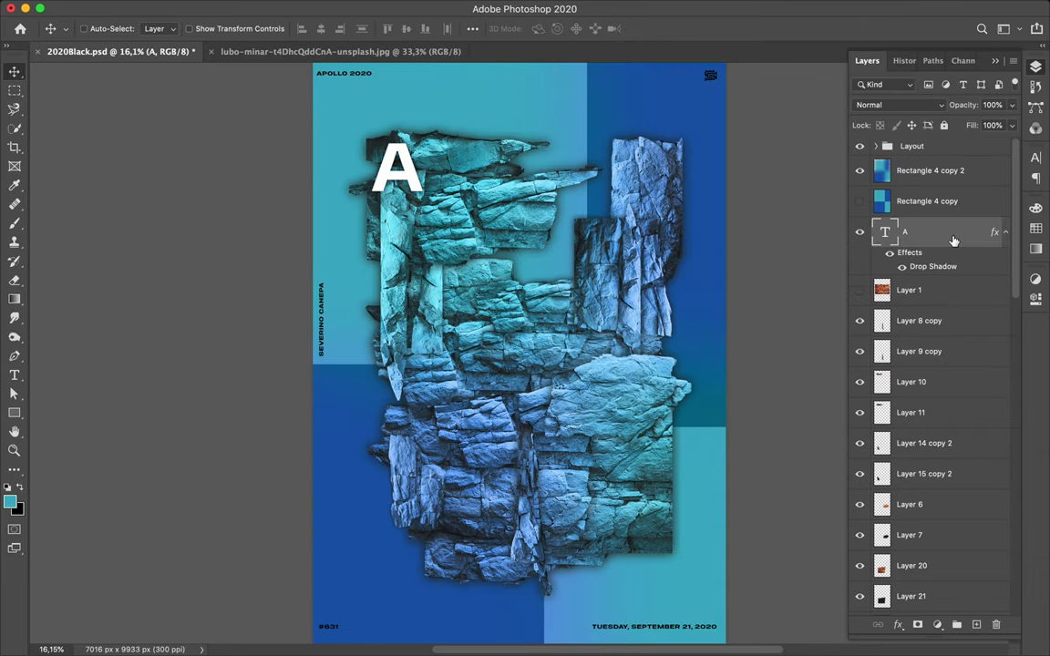
mouse_move(953, 240)
left_mouse_down()
mouse_move(878, 418)
mouse_move(880, 489)
left_mouse_up()
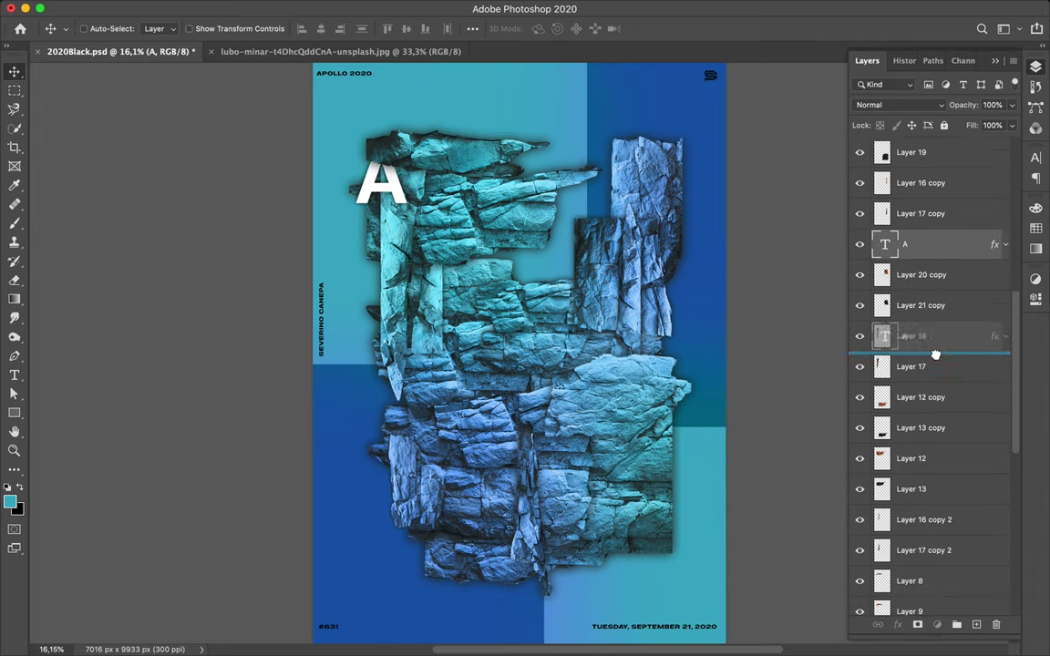
left_click_drag(943, 517, 935, 351)
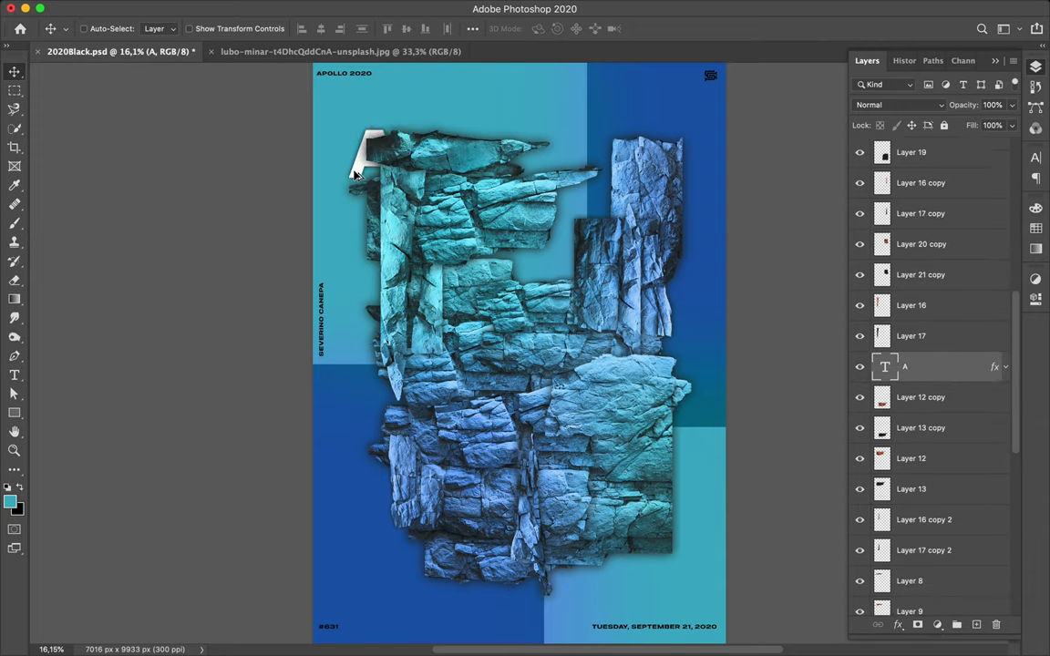
- Duplicate letter A down-right and retype the copy as L
left_click_drag(420, 199, 421, 199)
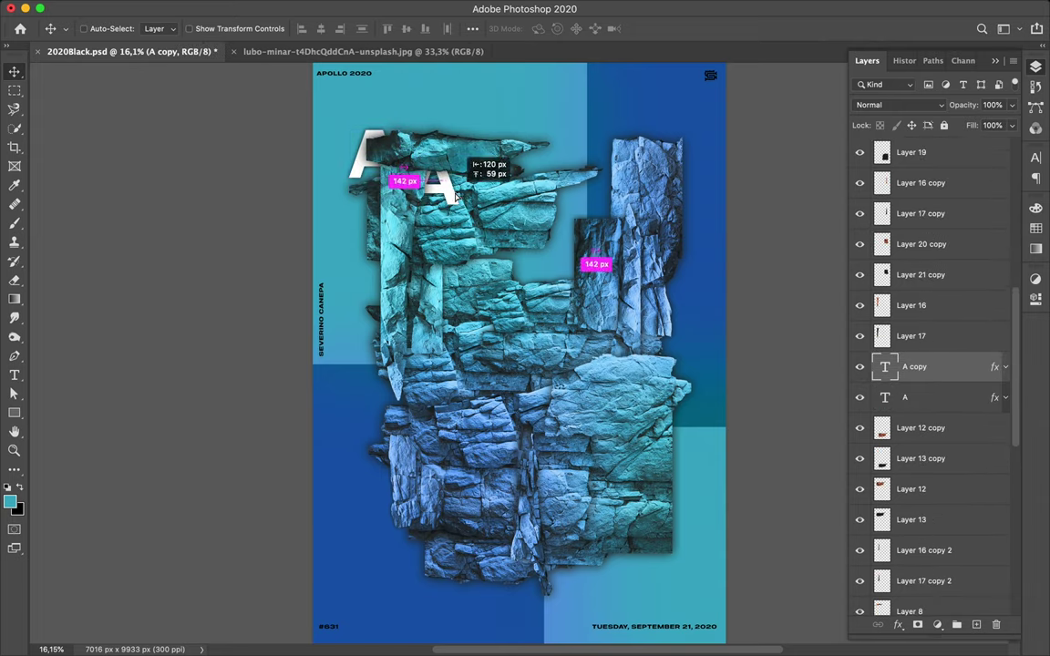
left_click(13, 375)
left_click(107, 380)
double_click(399, 182)
type("L")
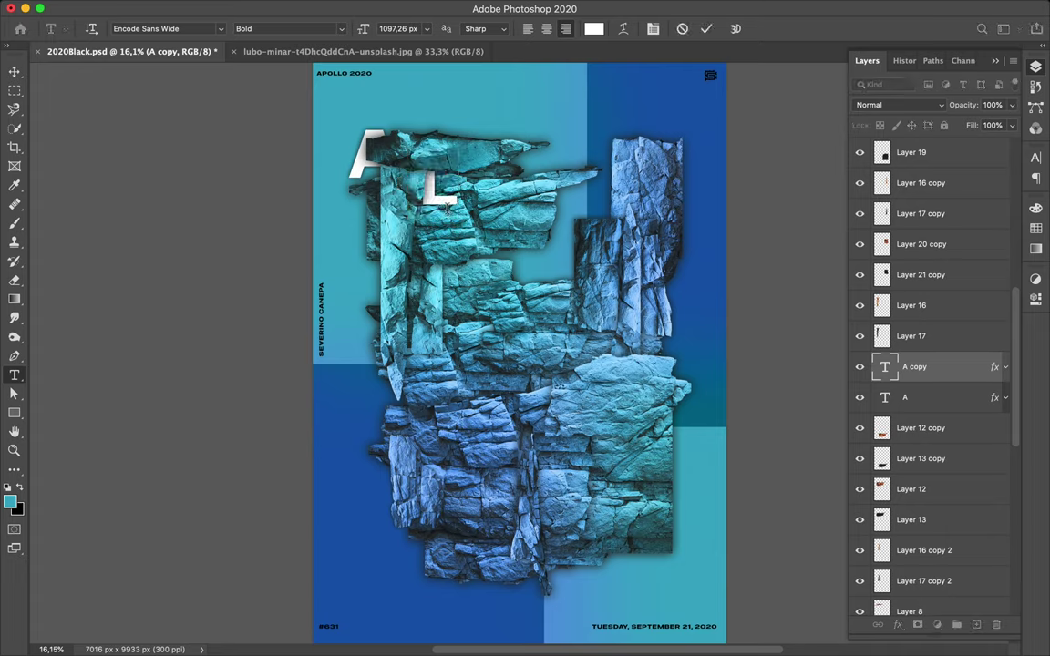
- Duplicate the L lower as a P and tuck its layer just below Layer 13
left_click_drag(449, 198, 472, 266)
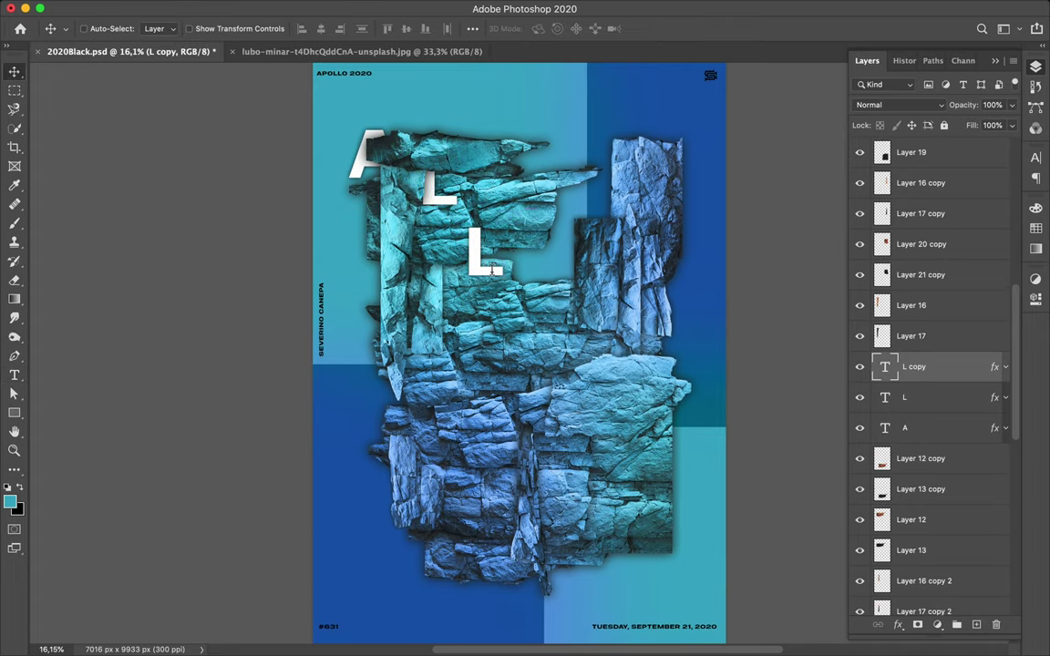
type("P")
key("Escape")
key("v")
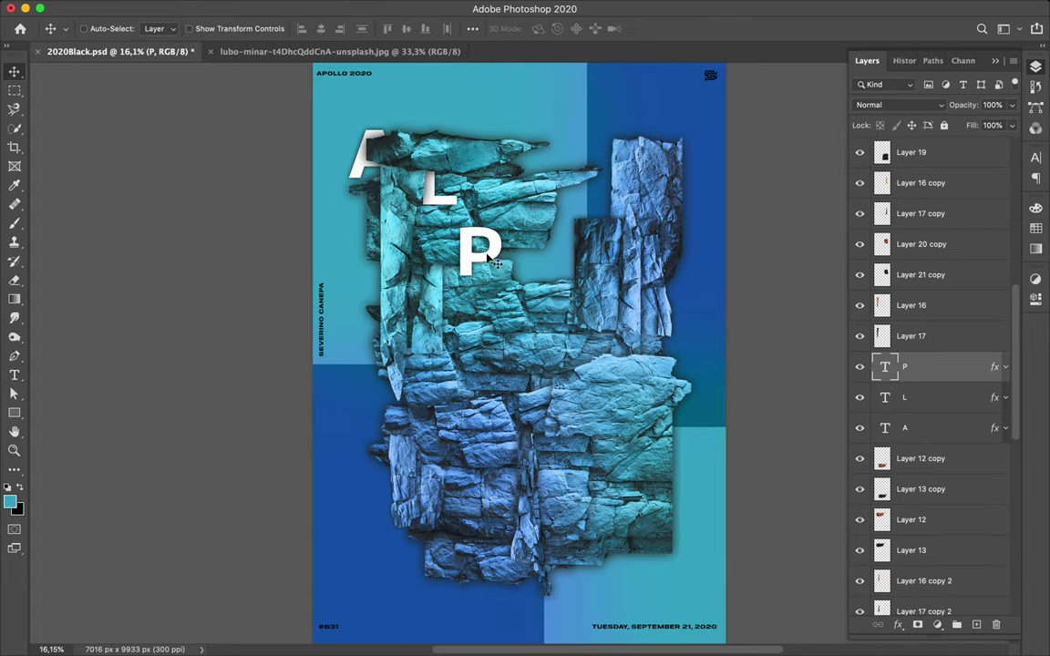
scroll(938, 211, "down", 4)
left_click_drag(938, 210, 939, 474)
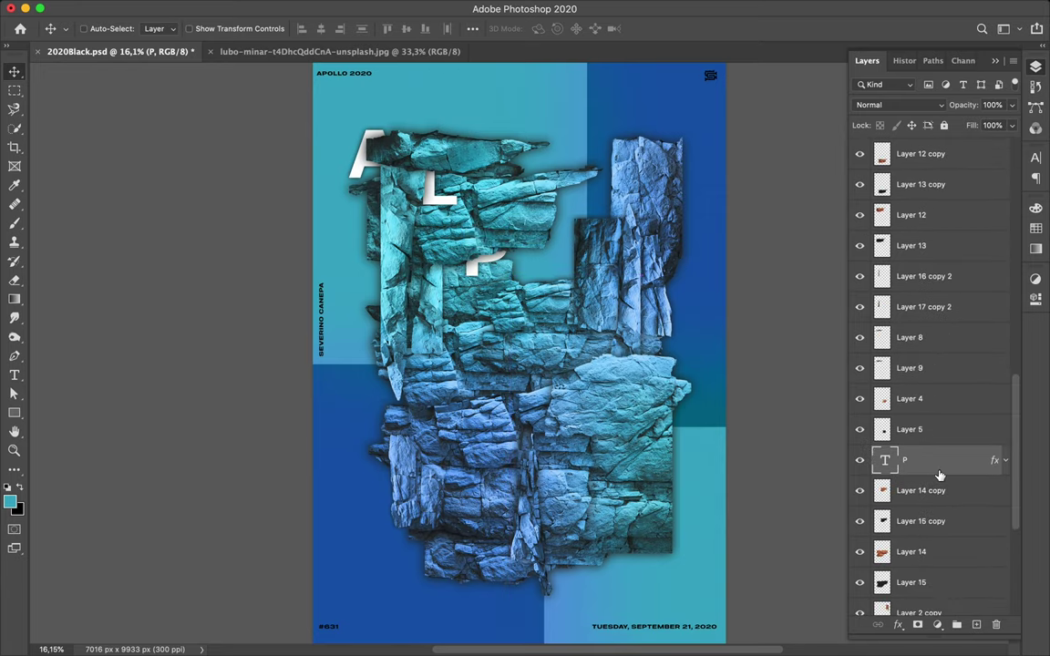
left_click_drag(925, 390, 925, 392)
left_click_drag(911, 322, 900, 209)
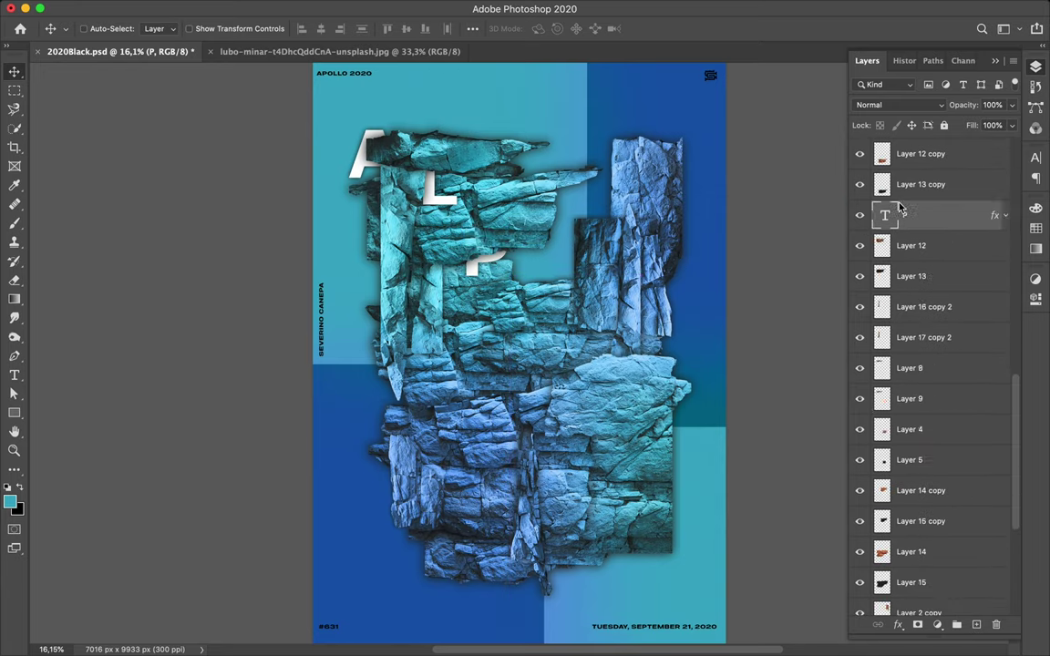
left_click_drag(907, 288, 907, 290)
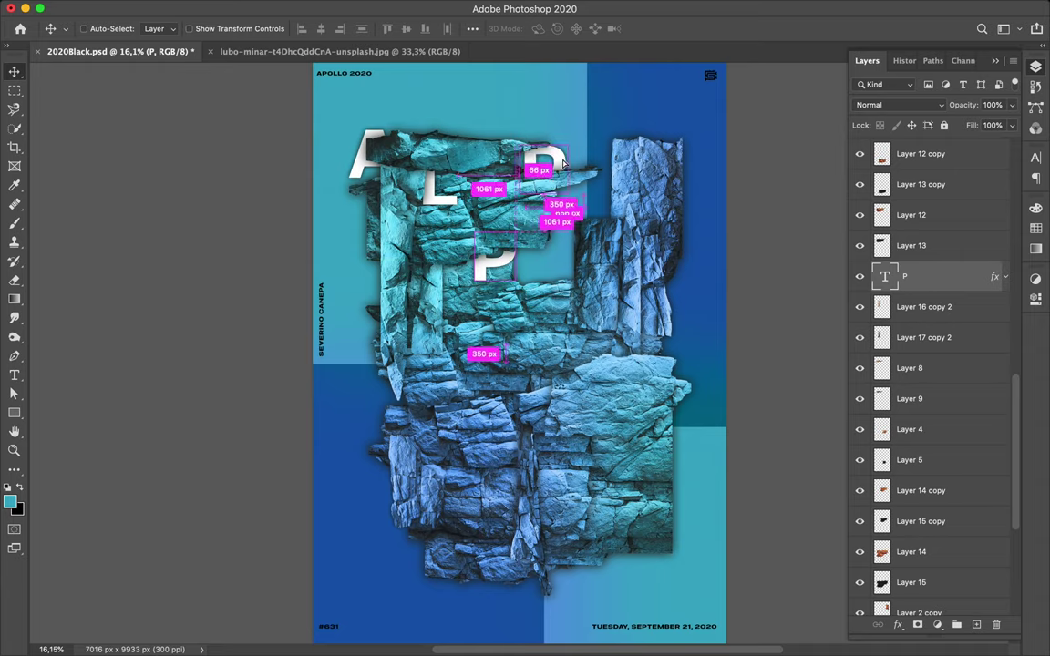
- Duplicate the P up-right, retype it as I, then duplicate the I
left_click_drag(563, 163, 567, 206)
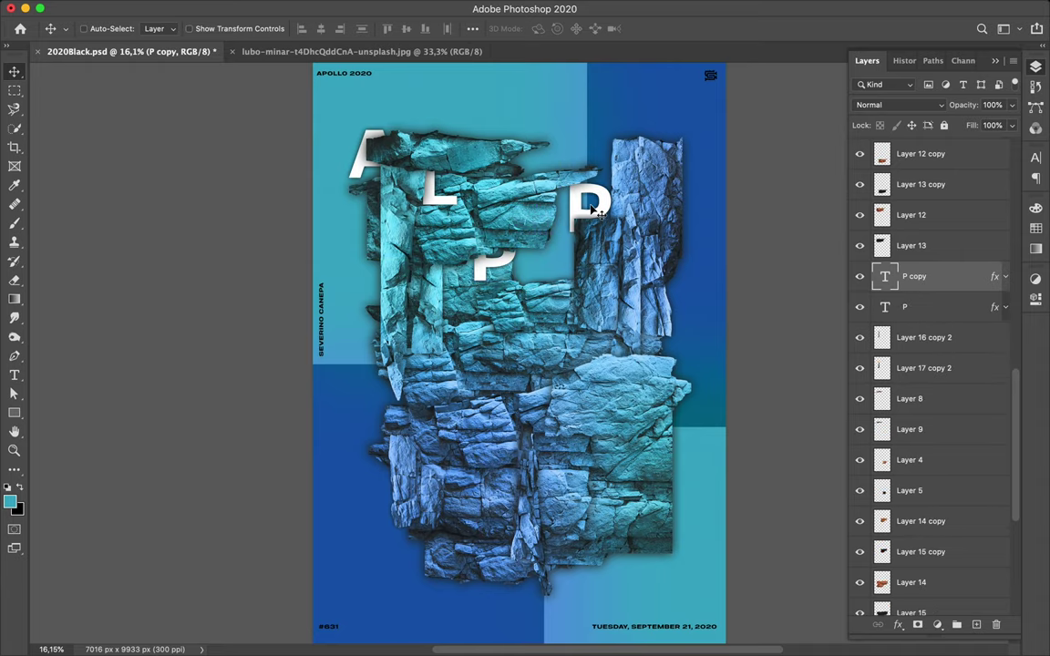
key("t")
type("I")
key("Escape")
key("v")
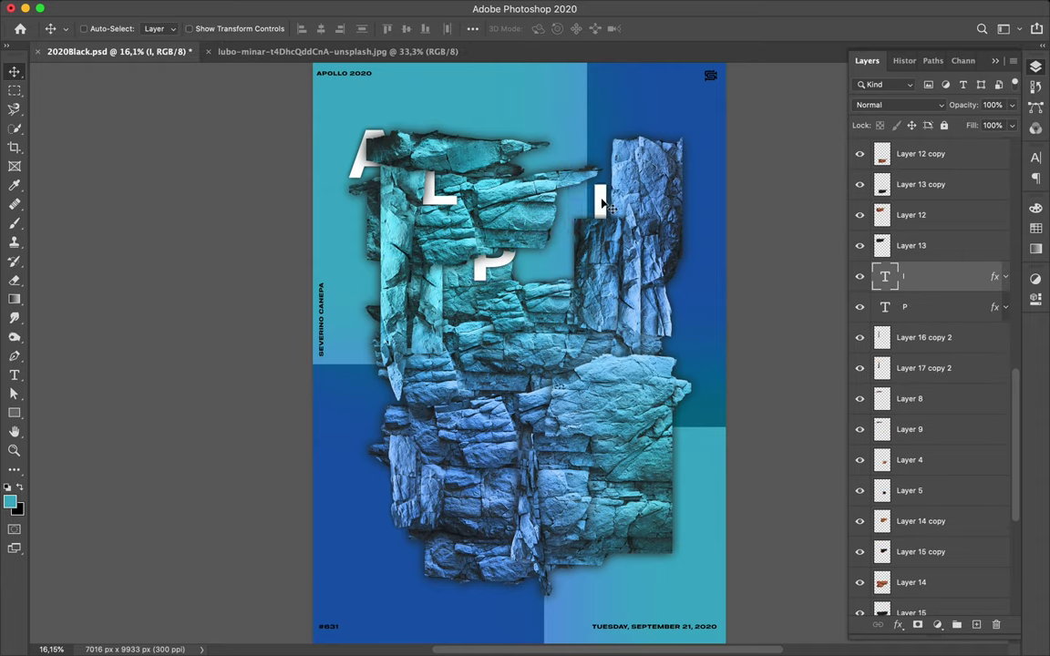
left_click_drag(639, 261, 632, 251)
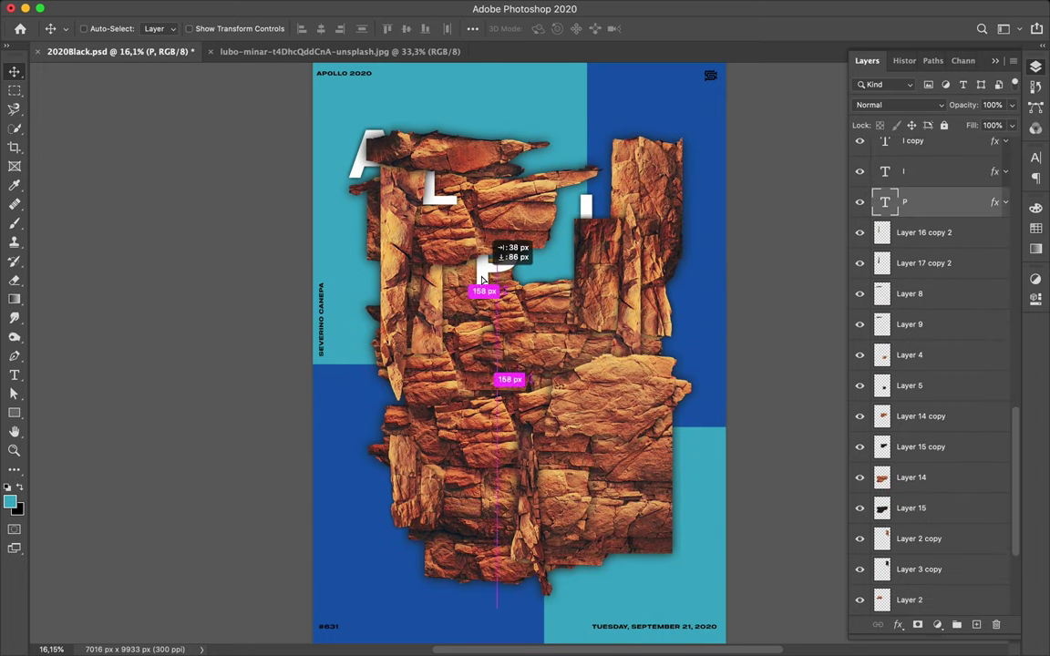
- Move the I next to the P, below Layer 15 copy, and add a white E
left_click(447, 207)
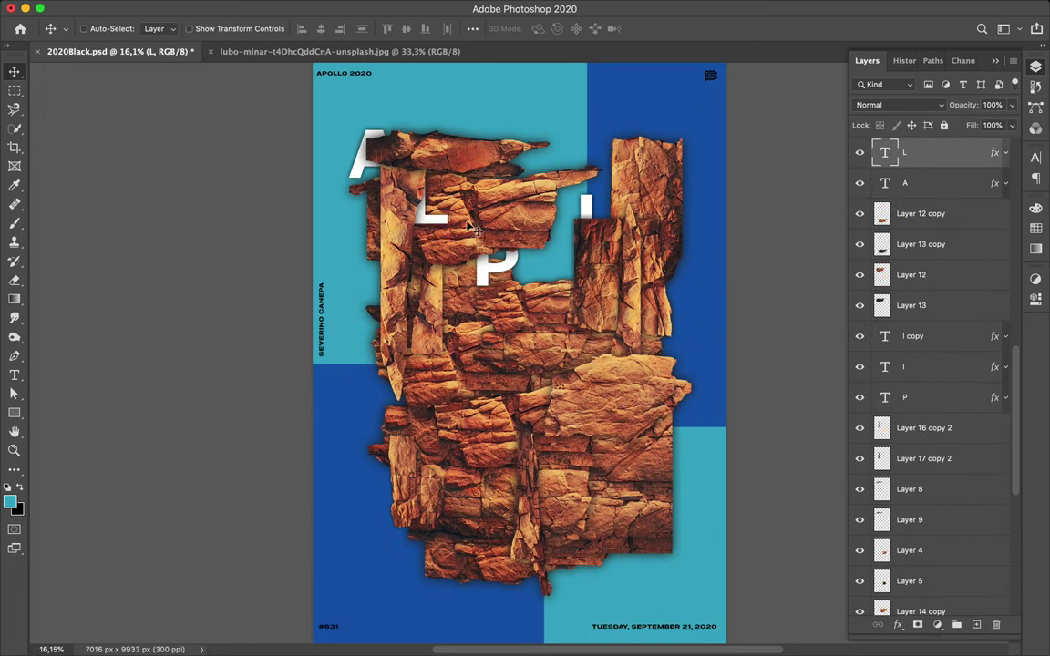
left_click_drag(588, 208, 545, 271)
left_click_drag(911, 367, 920, 421)
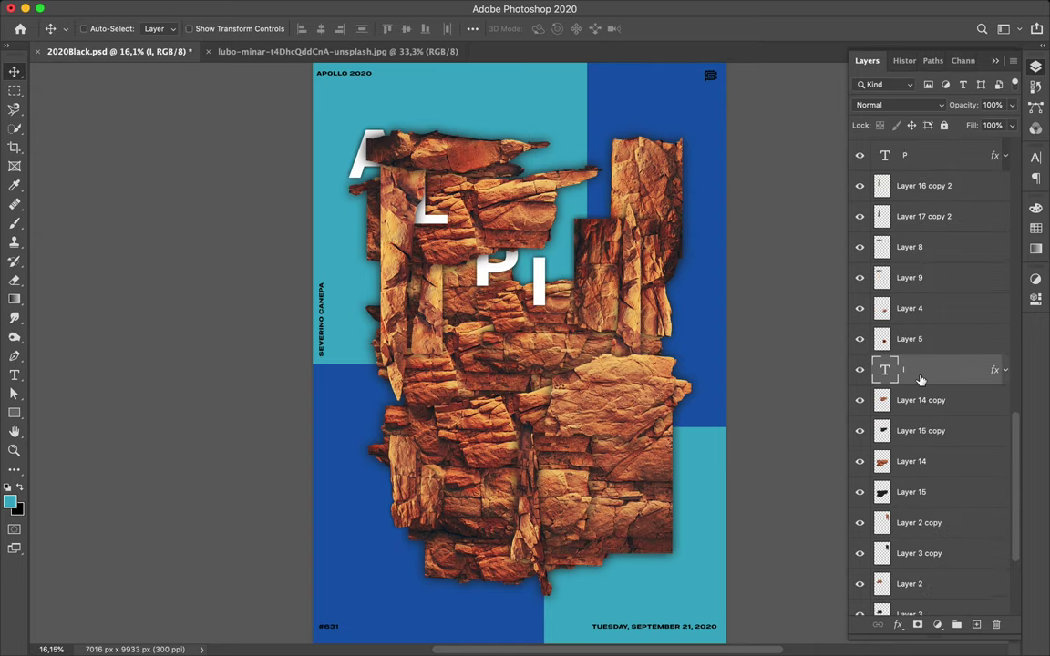
key("t")
left_click_drag(611, 198, 615, 205)
type("E")
key("ctrl+Return")
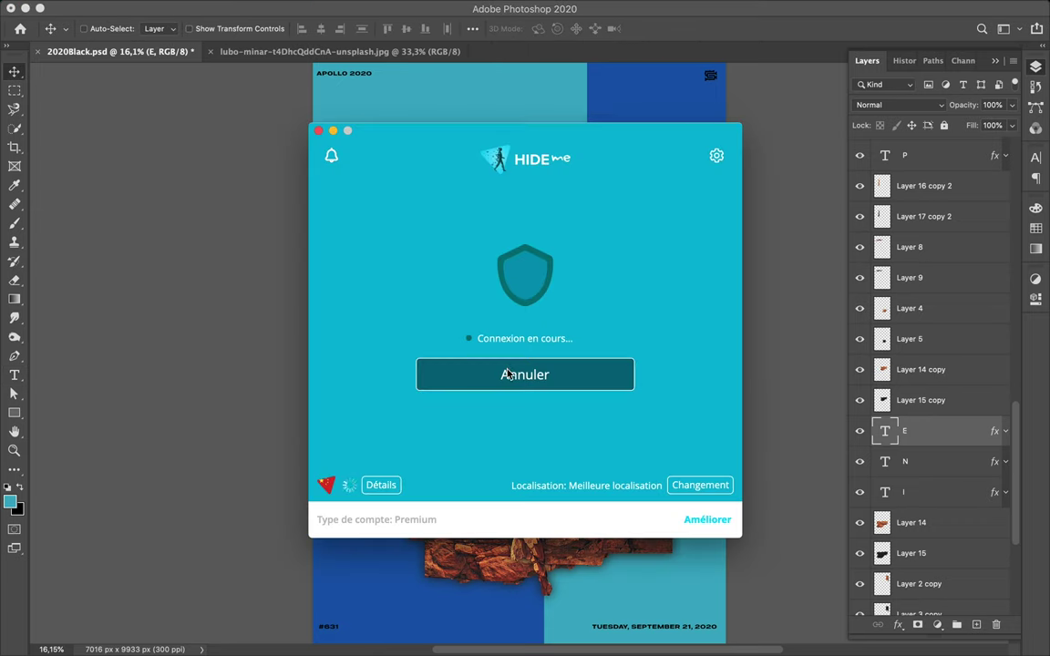
- Duplicate the E lower-left and retype the copies as R and O
mouse_move(675, 265)
left_mouse_down()
mouse_move(415, 365)
mouse_move(481, 369)
mouse_move(478, 381)
left_mouse_up()
key("t")
double_click(422, 371)
type("R")
key("ctrl+Return")
key("v")
key("t")
double_click(464, 378)
type("O")
key("ctrl+Return")
key("v")
- Form the ROCK row with C and K copies, placing them above Layer 12 copy
mouse_move(916, 430)
left_mouse_down()
mouse_move(927, 160)
mouse_move(914, 235)
left_mouse_up()
left_click_drag(487, 345, 668, 447)
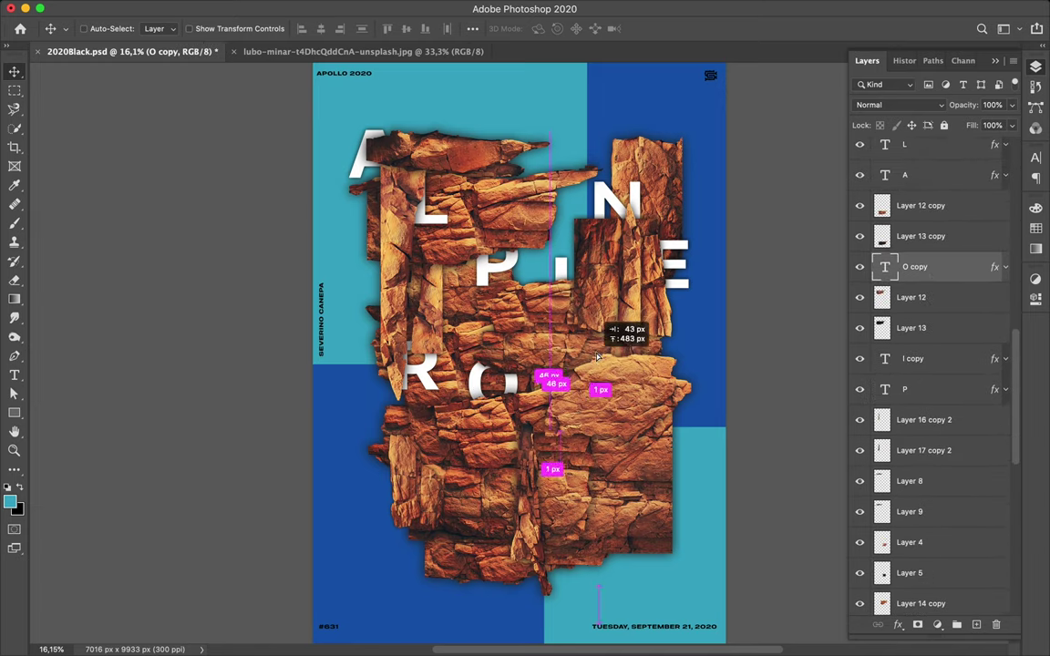
left_click_drag(914, 266, 914, 206)
left_click_drag(668, 446, 602, 370)
key("t")
double_click(584, 365)
type("C")
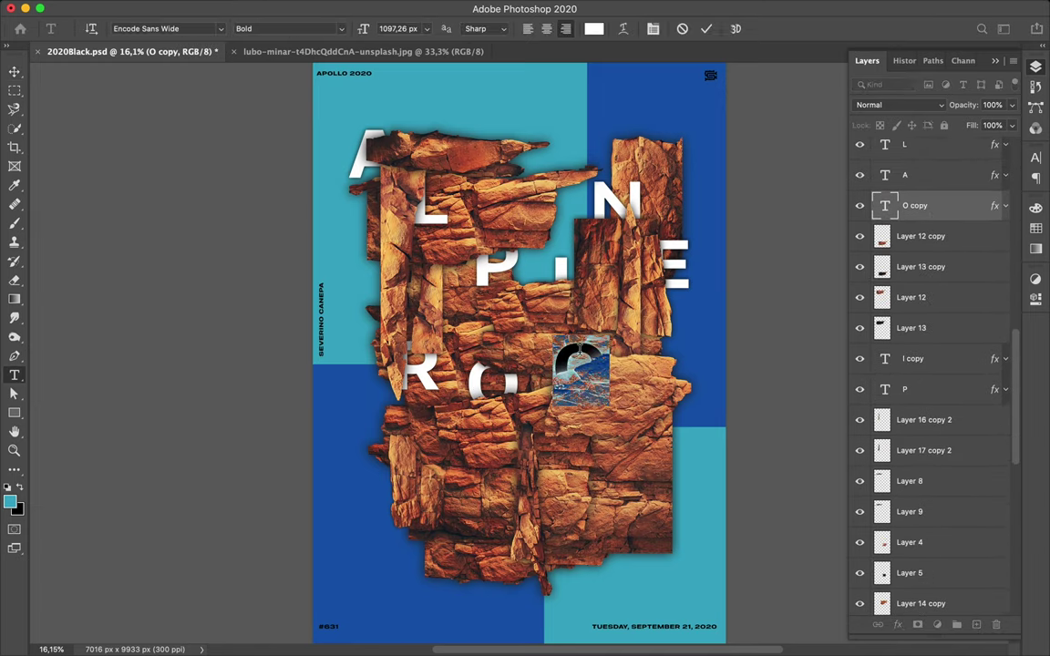
mouse_move(474, 358)
left_mouse_down()
mouse_move(551, 358)
mouse_move(679, 314)
mouse_move(683, 335)
left_mouse_up()
key("t")
double_click(670, 355)
type("K")
key("Escape")
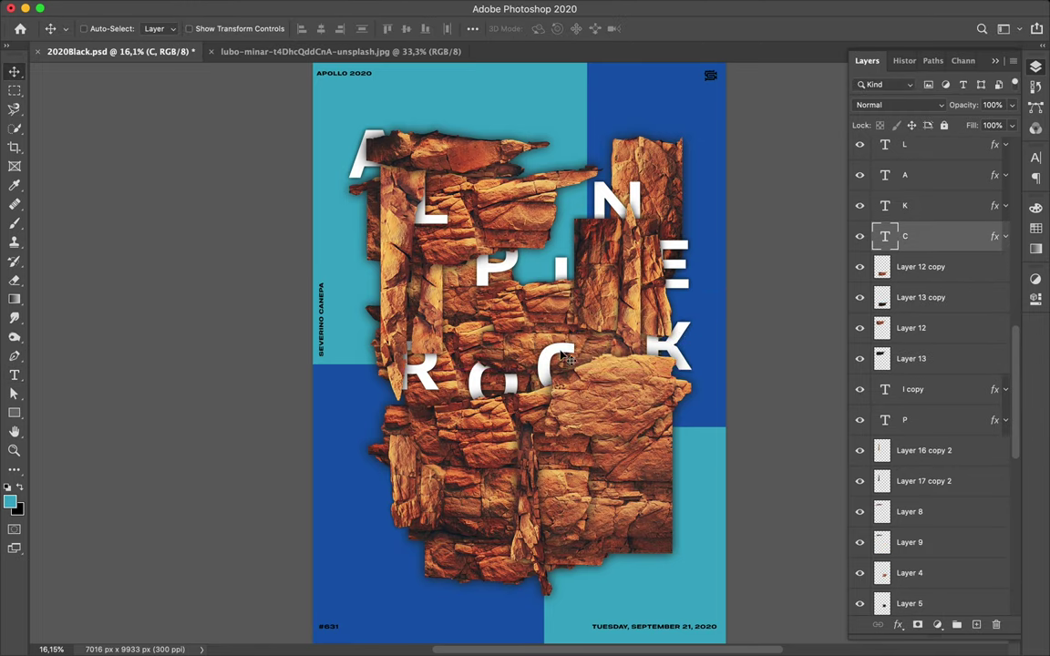
- Nudge the O and C into place and add a new character copy below
left_click_drag(566, 357, 474, 383, "ctrl")
left_click_drag(533, 360, 547, 351, "ctrl")
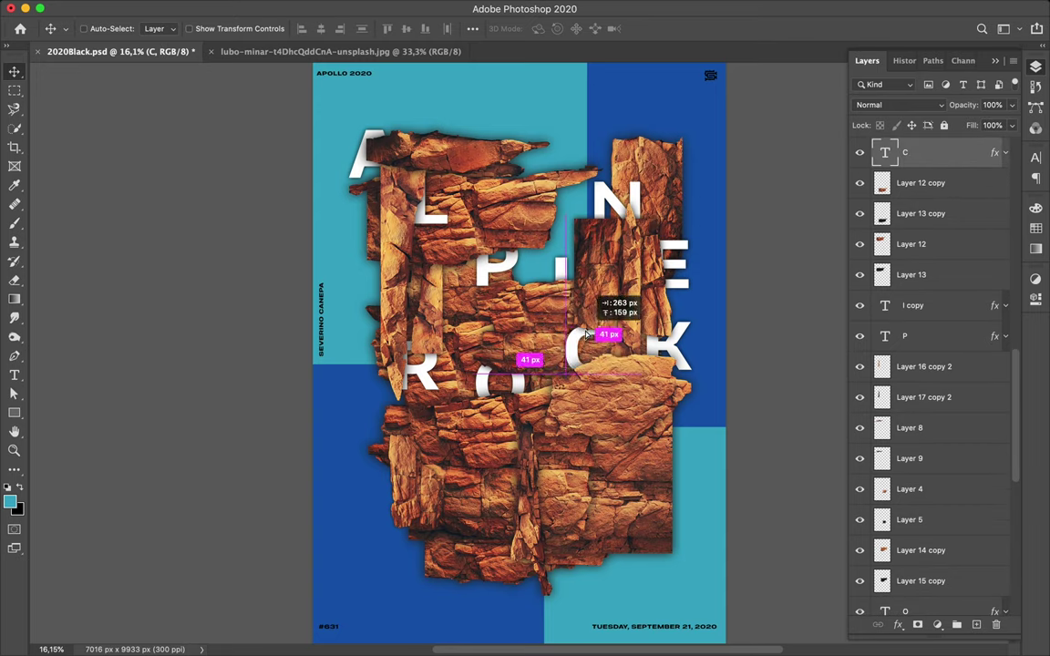
left_click_drag(676, 342, 493, 475, "alt")
key("t")
double_click(408, 481)
type("3")
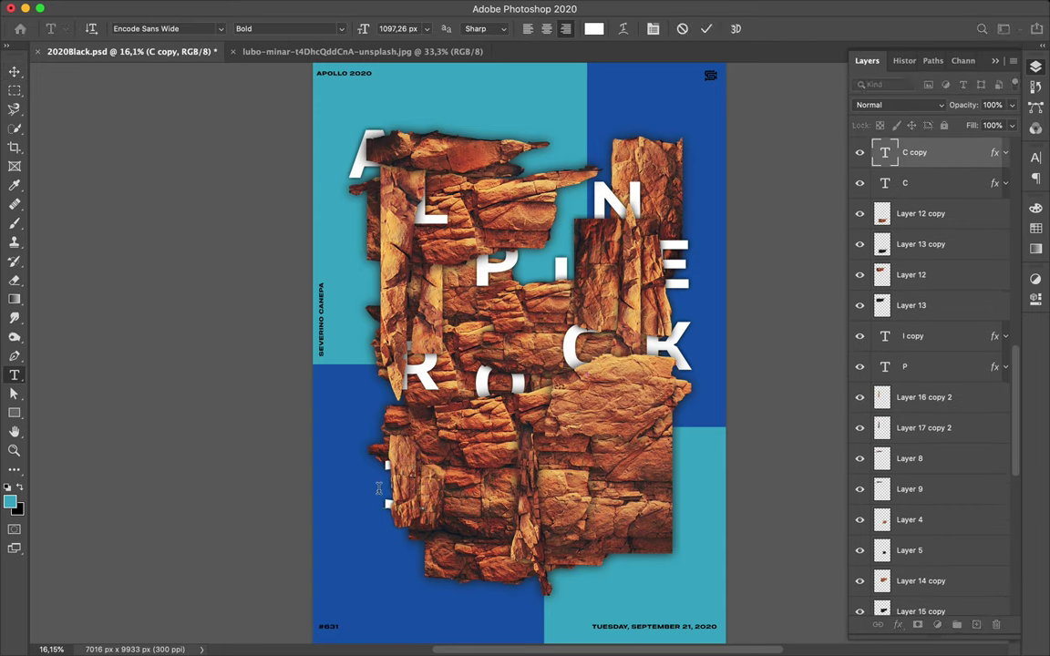
key("Escape")
- Place the new character among the rock layers as a # and add an 8 beside it
mouse_move(907, 152)
left_mouse_down()
mouse_move(912, 492)
mouse_move(908, 294)
mouse_move(912, 447)
left_mouse_up()
double_click(884, 445)
type("#")
mouse_move(404, 485)
left_mouse_down("ctrl")
mouse_move(445, 460)
mouse_move(554, 500)
left_mouse_up("ctrl")
type("8")
key("ctrl+Return")
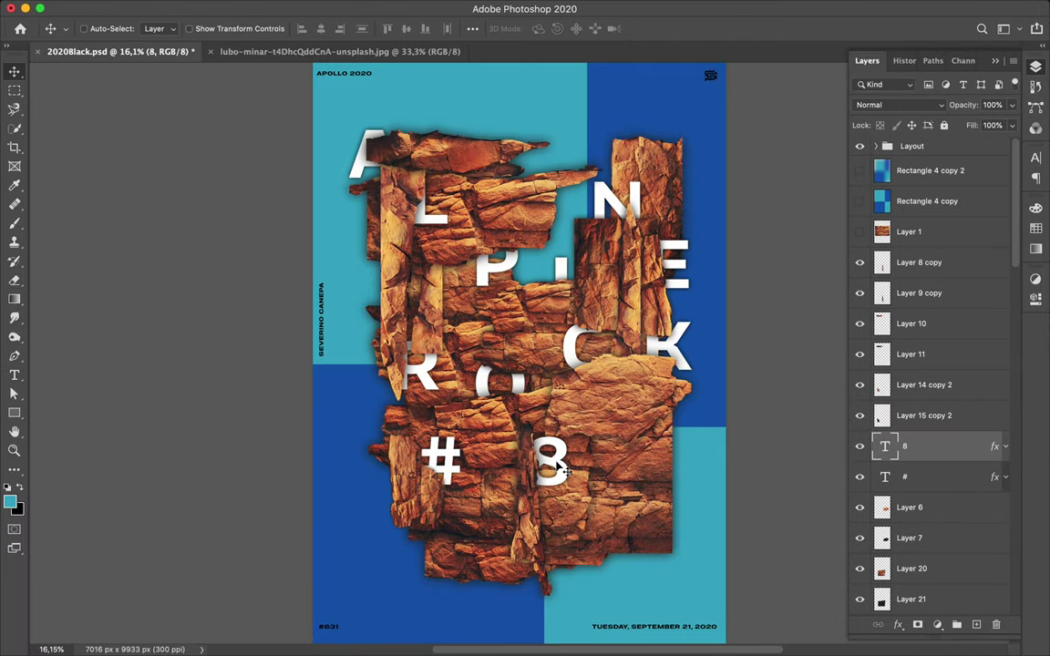
- Draw a white-filled square over the # sign
key("u")
mouse_move(402, 429)
left_mouse_down()
mouse_move(475, 491)
mouse_move(475, 475)
mouse_move(472, 490)
left_mouse_up()
key("a")
left_click(217, 28)
left_click(132, 103)
left_click(867, 60)
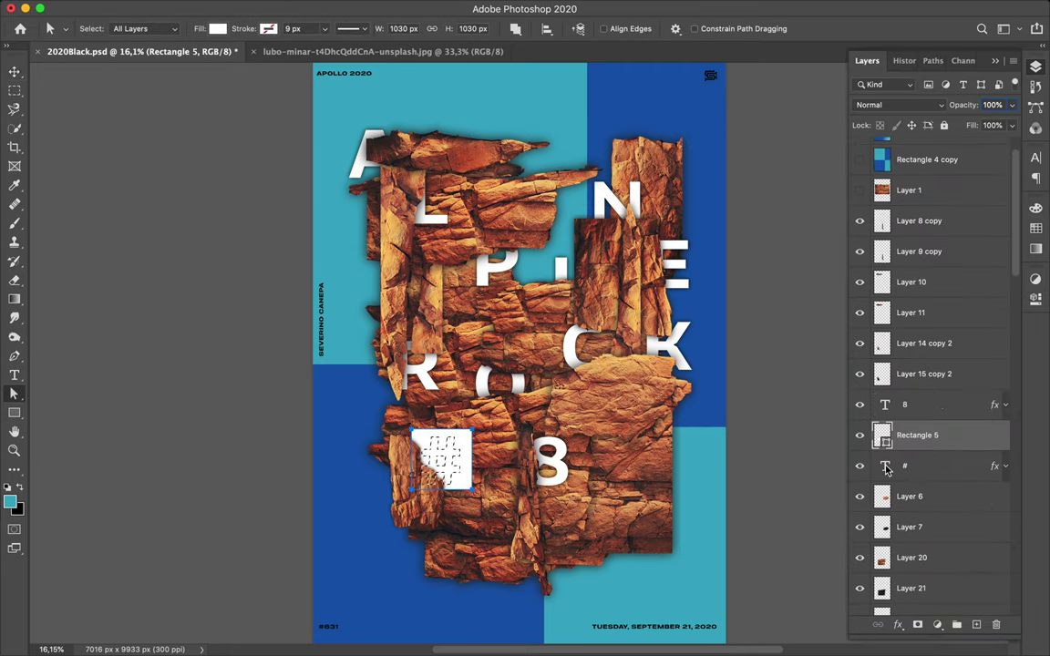
left_click(902, 466)
left_click(916, 436)
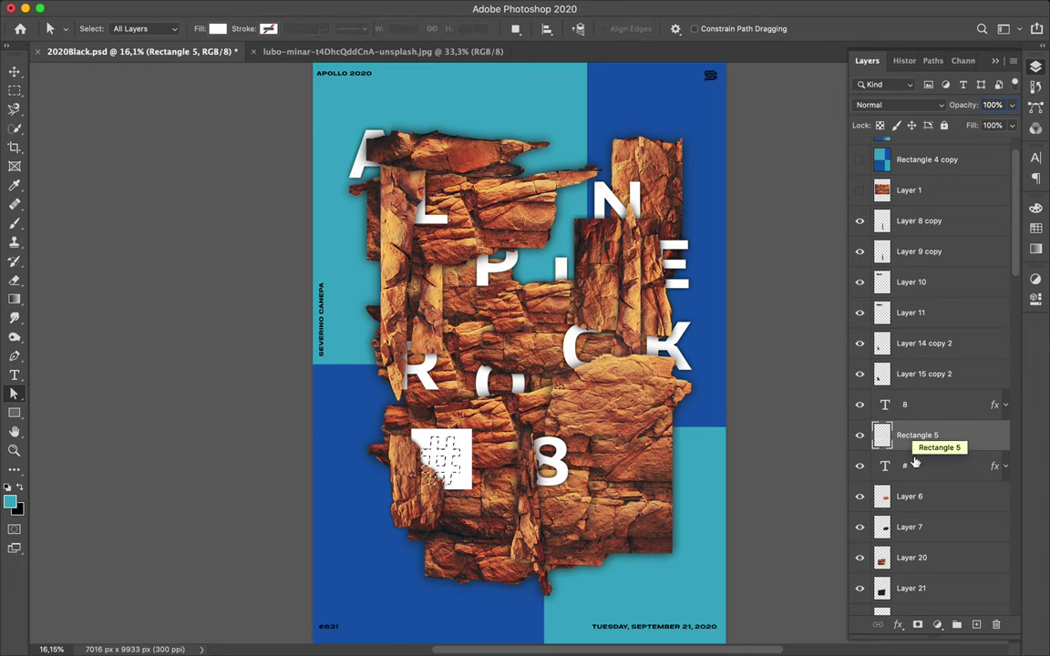
key("m")
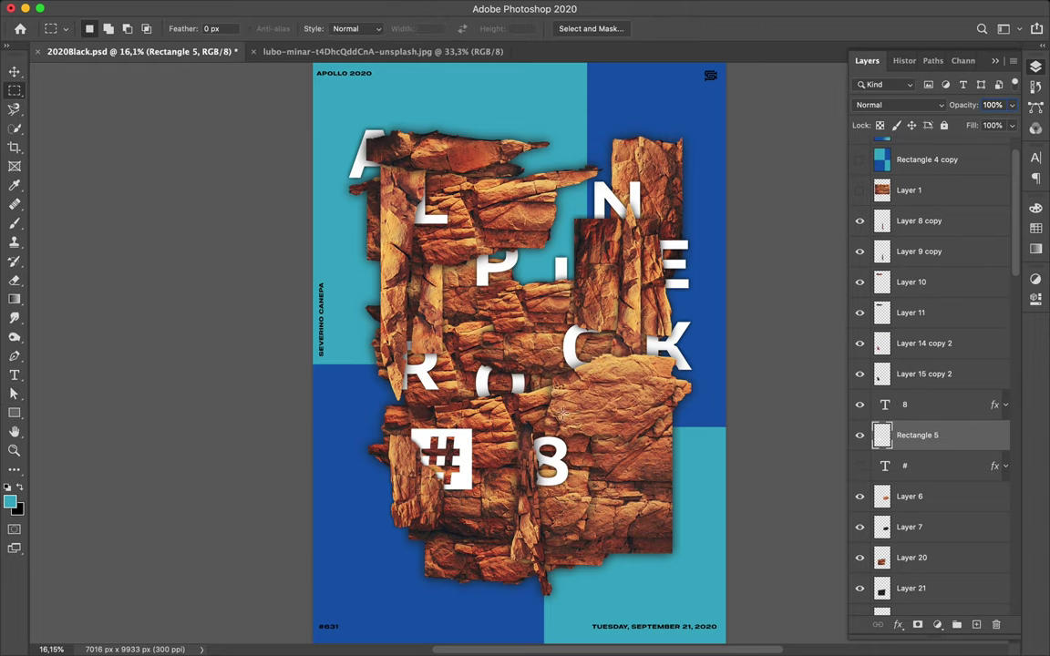
right_click(15, 413)
- Draw a white circle, move it below Layer 15 copy and center it on the O
left_click(73, 434)
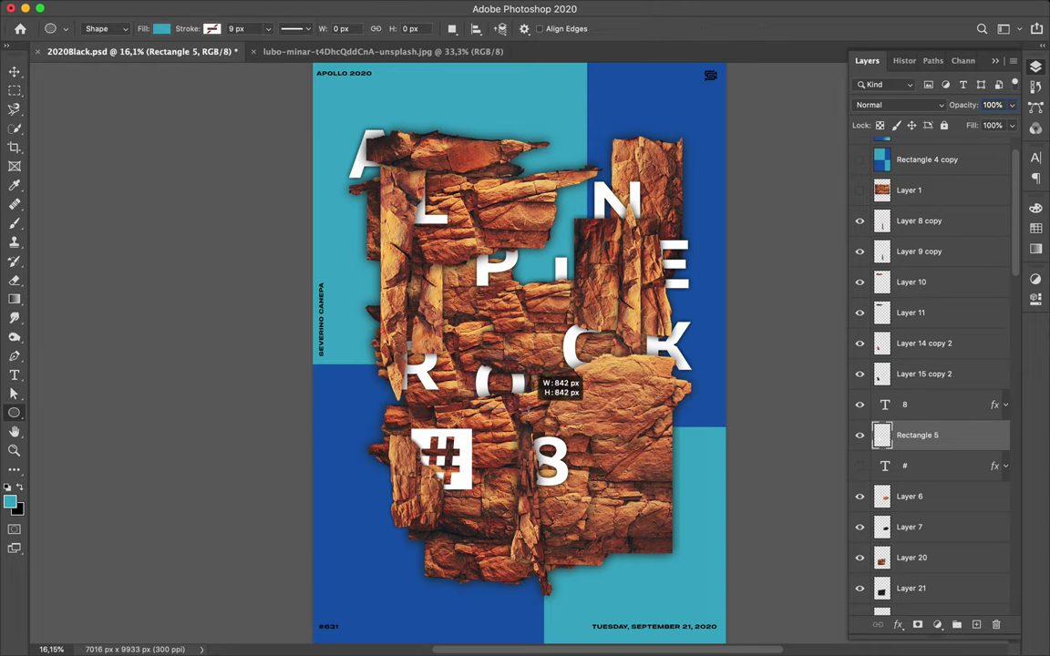
left_click_drag(538, 416, 538, 416)
left_click(161, 28)
key("v")
left_click(1035, 67)
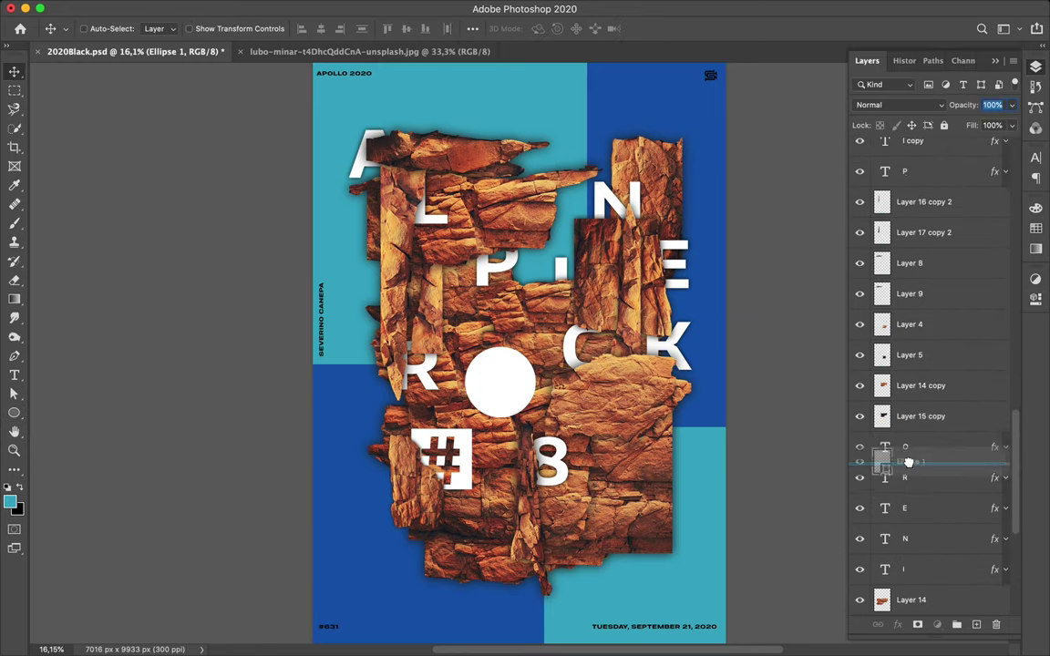
left_click_drag(919, 617, 919, 438)
left_click(919, 437, "shift")
left_click(472, 28)
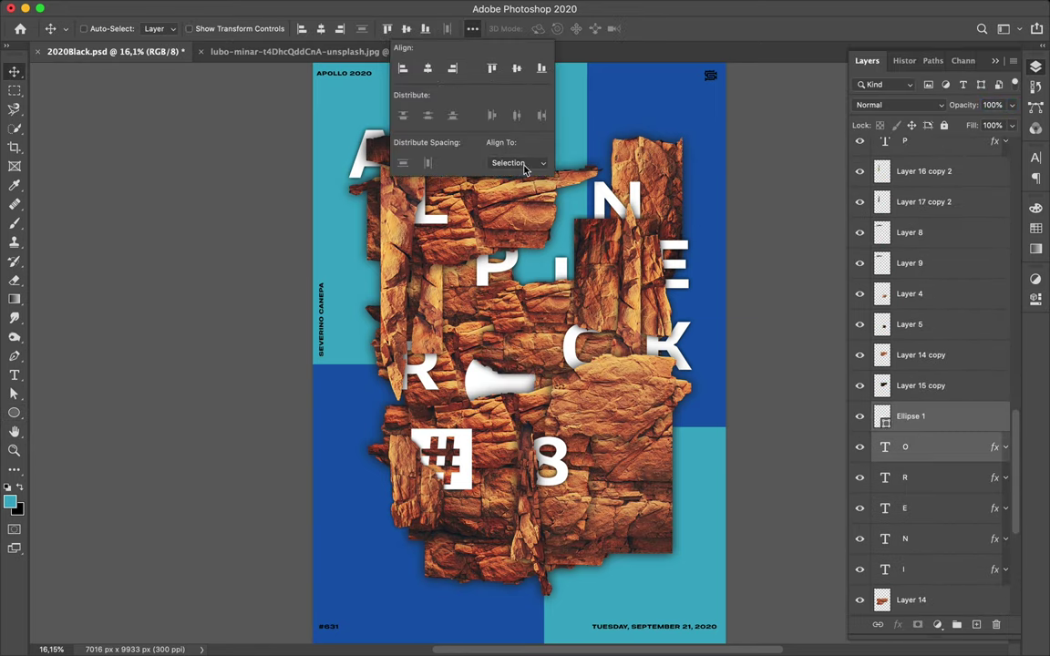
left_click(518, 71)
- Delete the letter O layer, leaving the circle in its place
left_click(908, 425)
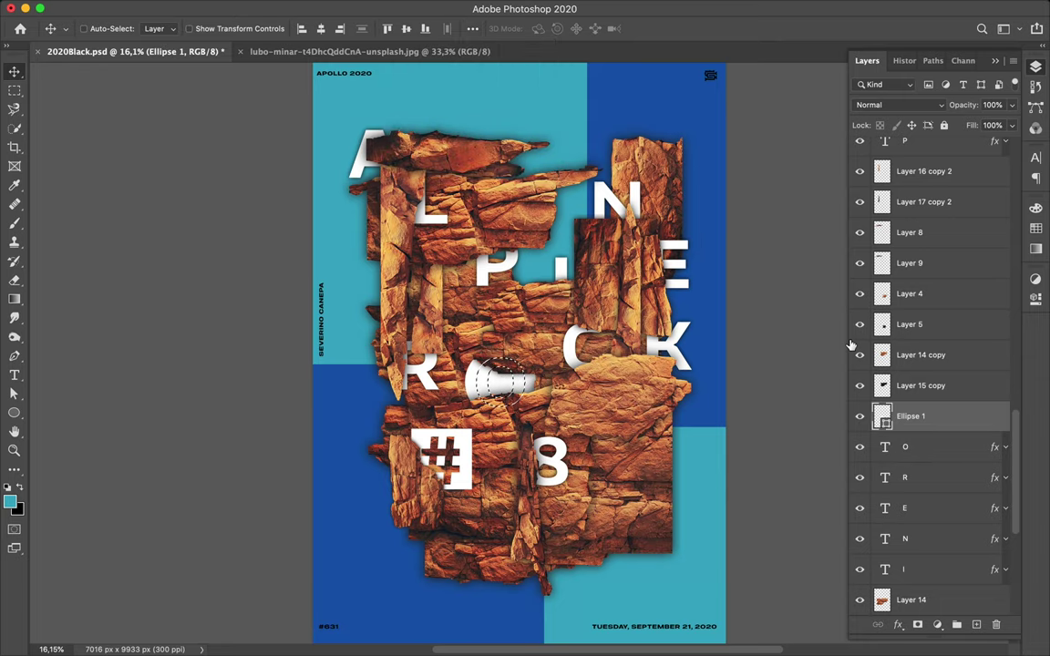
left_click(920, 447)
key("Delete")
left_click(637, 226)
key("m")
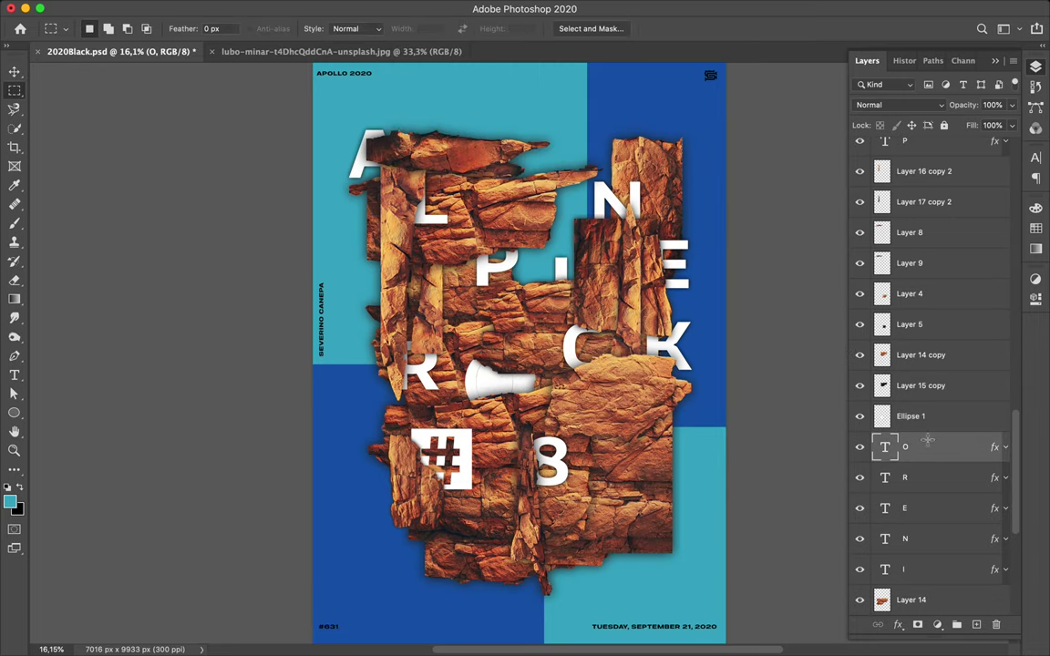
key("Delete")
- Draw a second circle around the letters P and I
key("v")
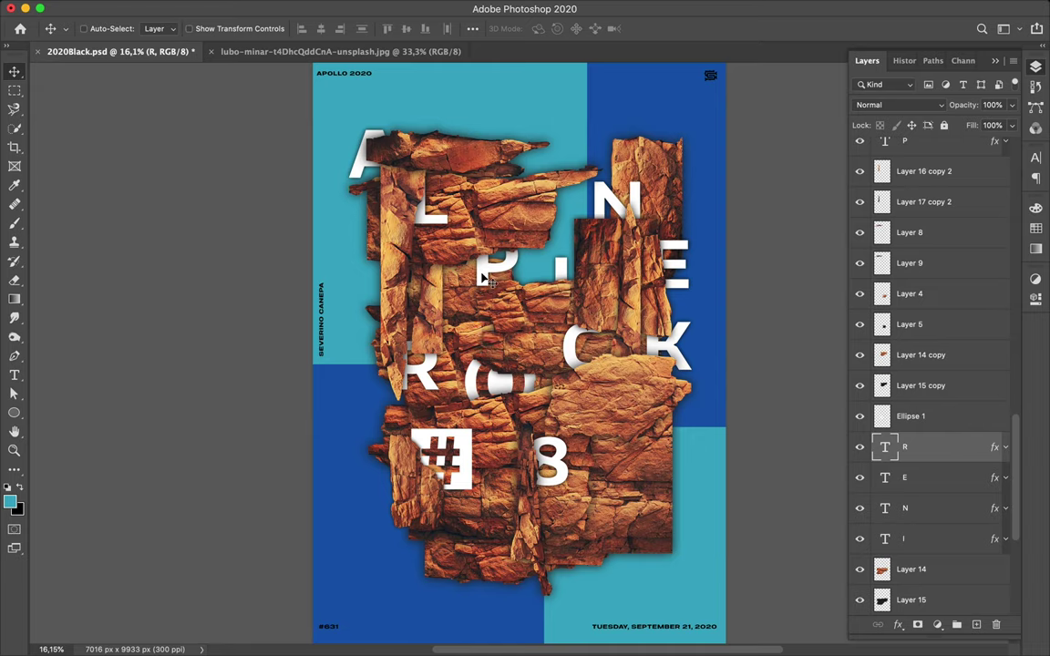
key("u")
left_click(483, 278)
key("Escape")
mouse_move(469, 319)
left_mouse_down()
mouse_move(541, 415)
mouse_move(602, 310)
left_mouse_up()
- Give the ring a 49 px stroke and center it on the letter I
key("a")
left_click(217, 28)
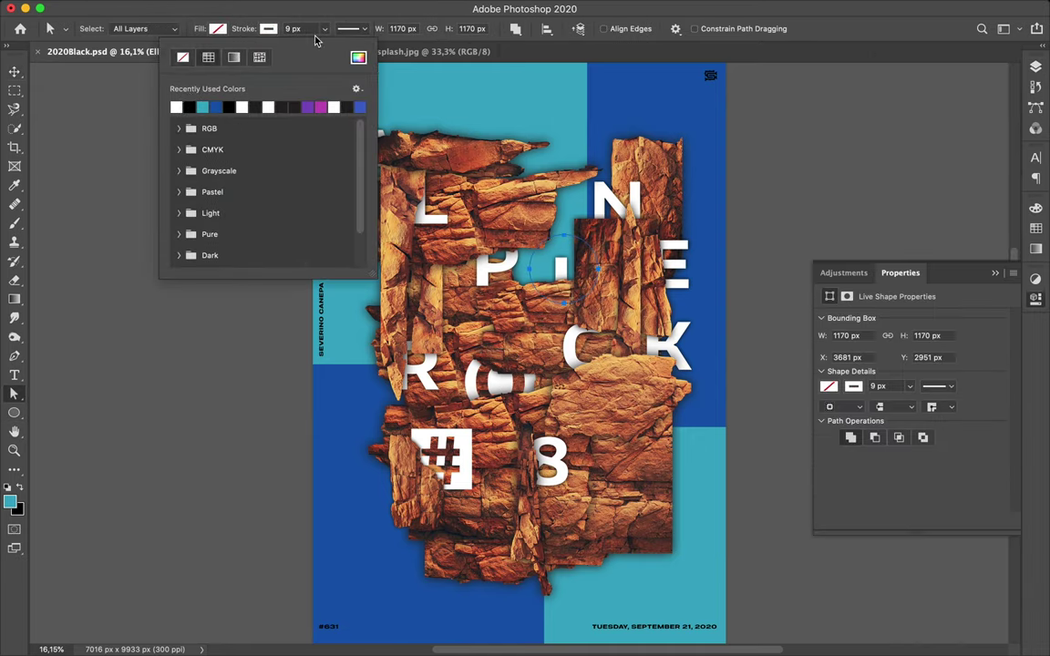
left_click(294, 28)
type("49")
key("Return")
key("v")
left_click_drag(529, 271, 531, 272)
key("a")
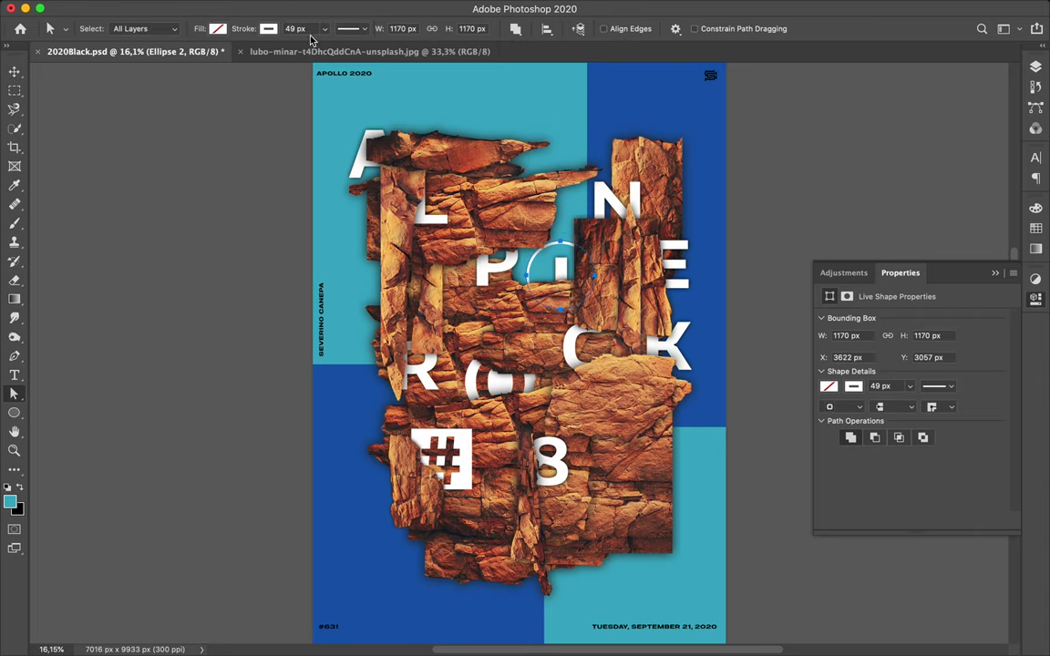
key("v")
- Copy the R layer's drop shadow style onto the ring and Rectangle 5
left_click(1036, 67)
right_click(930, 476)
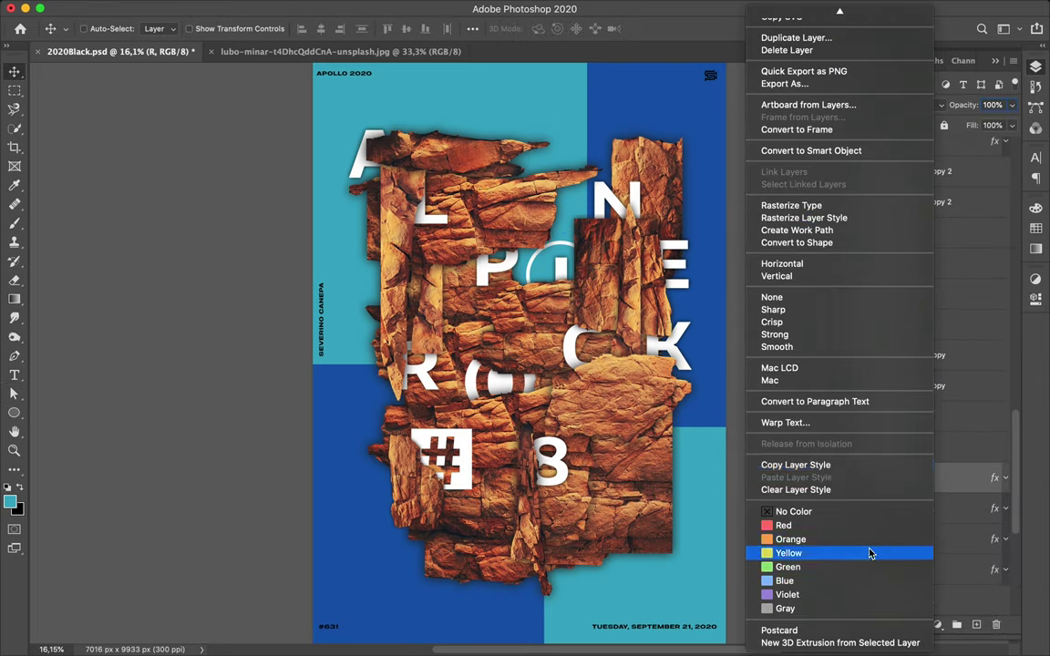
left_click(948, 453)
right_click(948, 453)
left_click(793, 355)
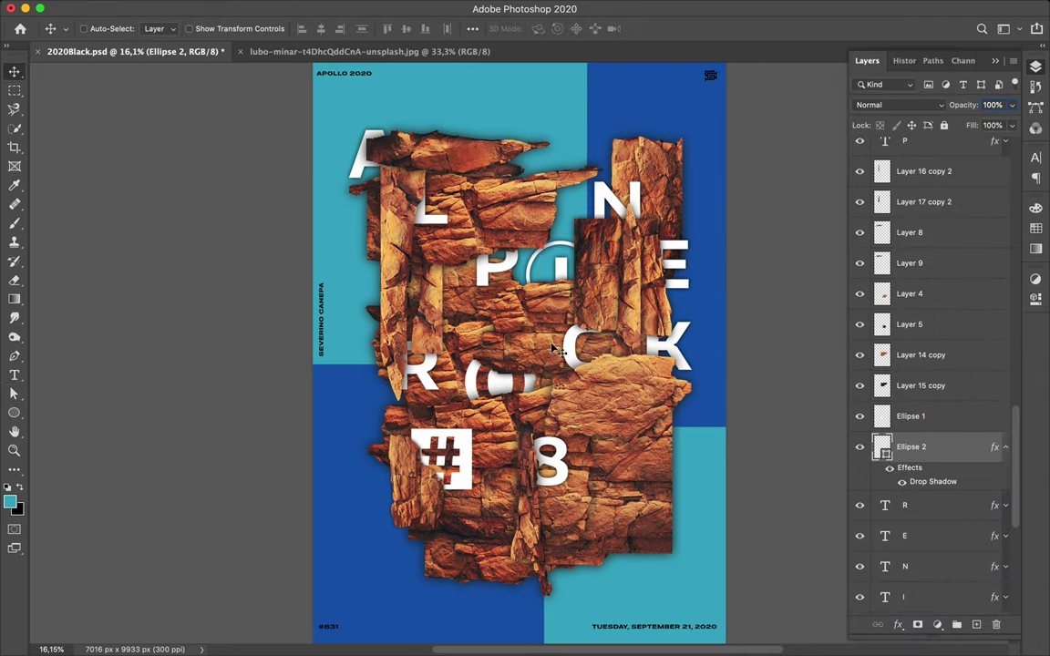
right_click(930, 153)
left_click(776, 364)
- Nudge the ring around the I and move its layer below Layer 17 copy 2
left_click(565, 253, "ctrl")
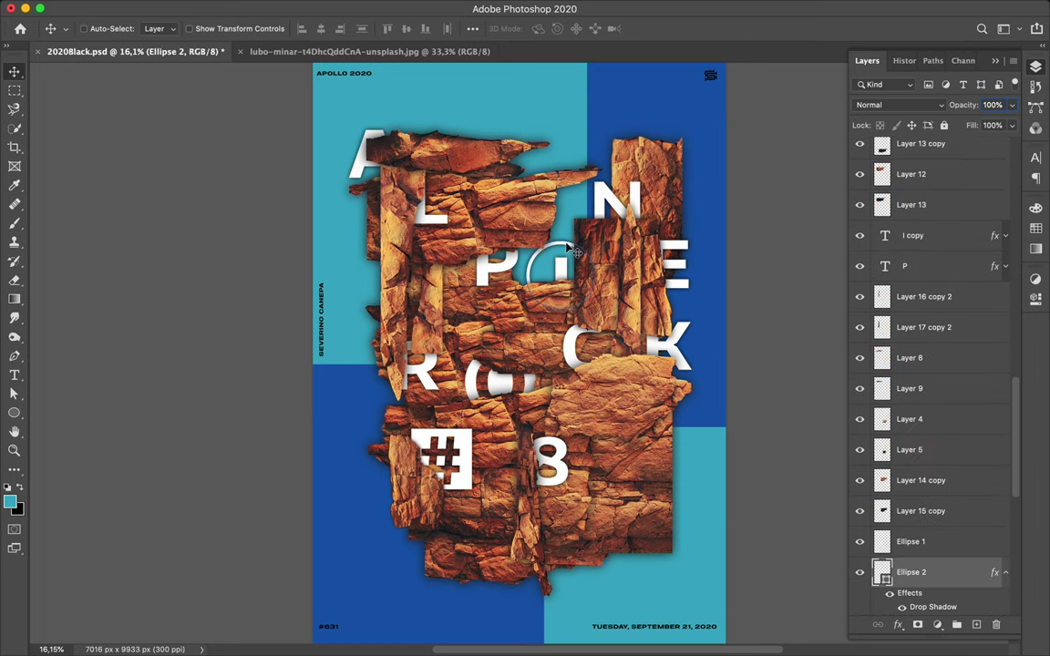
left_click_drag(519, 263, 540, 262)
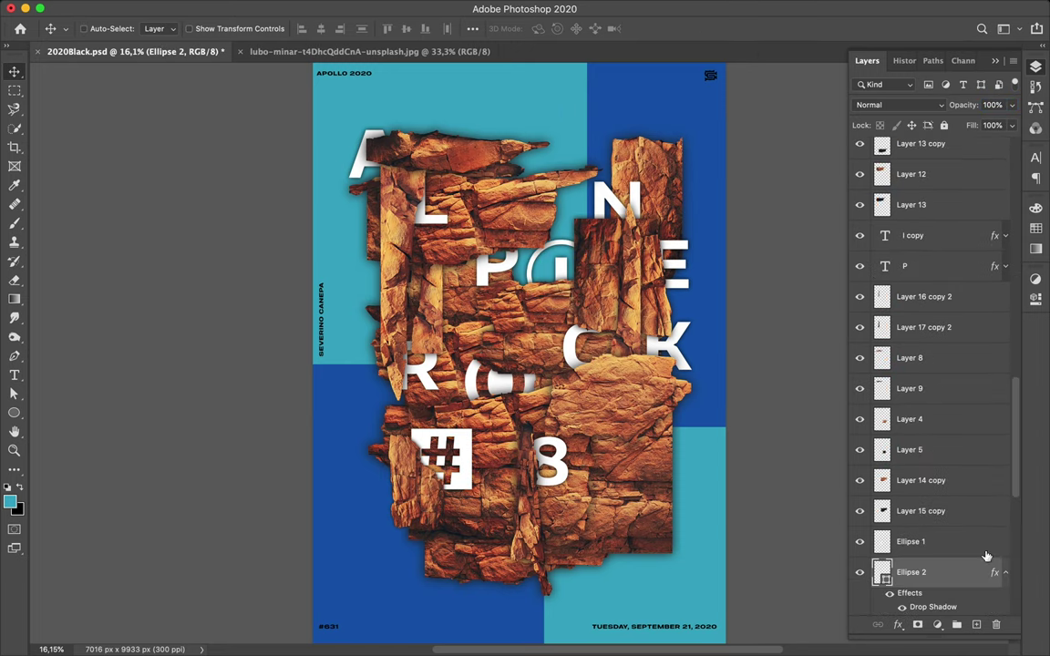
left_click_drag(967, 572, 947, 359)
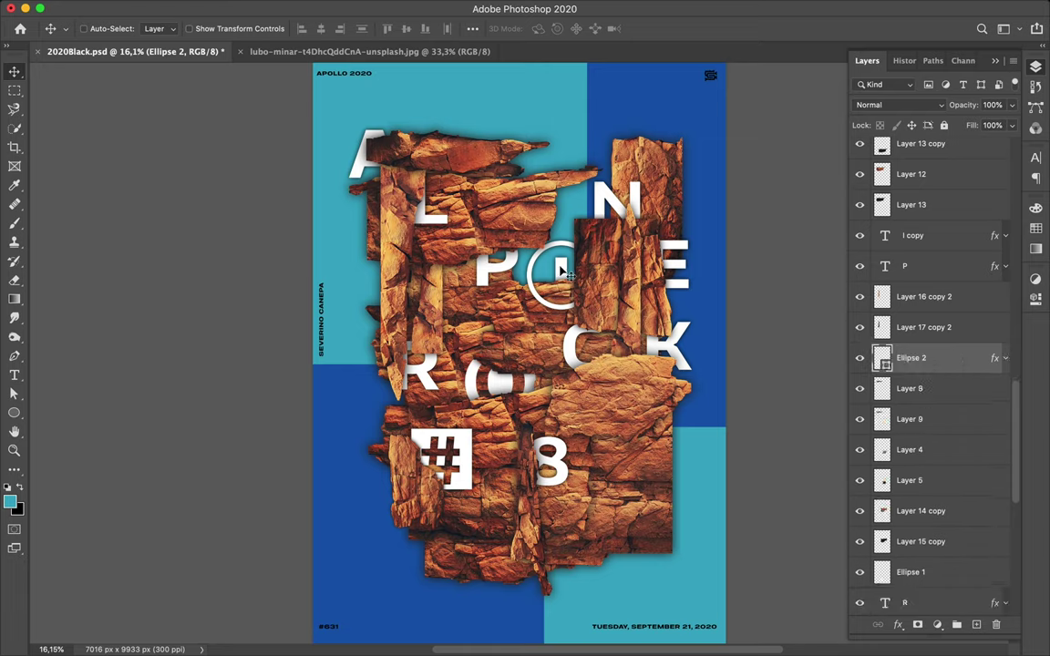
- Draw a pen bracket around the L and paste the drop shadow onto it
key("p")
left_click(481, 152)
left_click(480, 238)
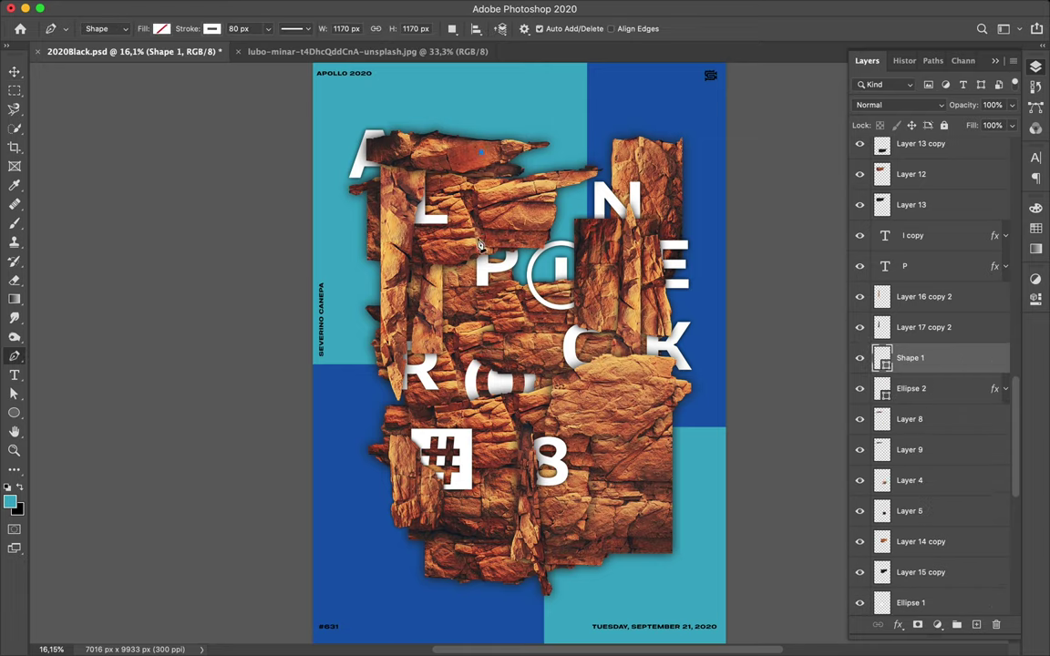
left_click(392, 238)
key("a")
right_click(946, 171)
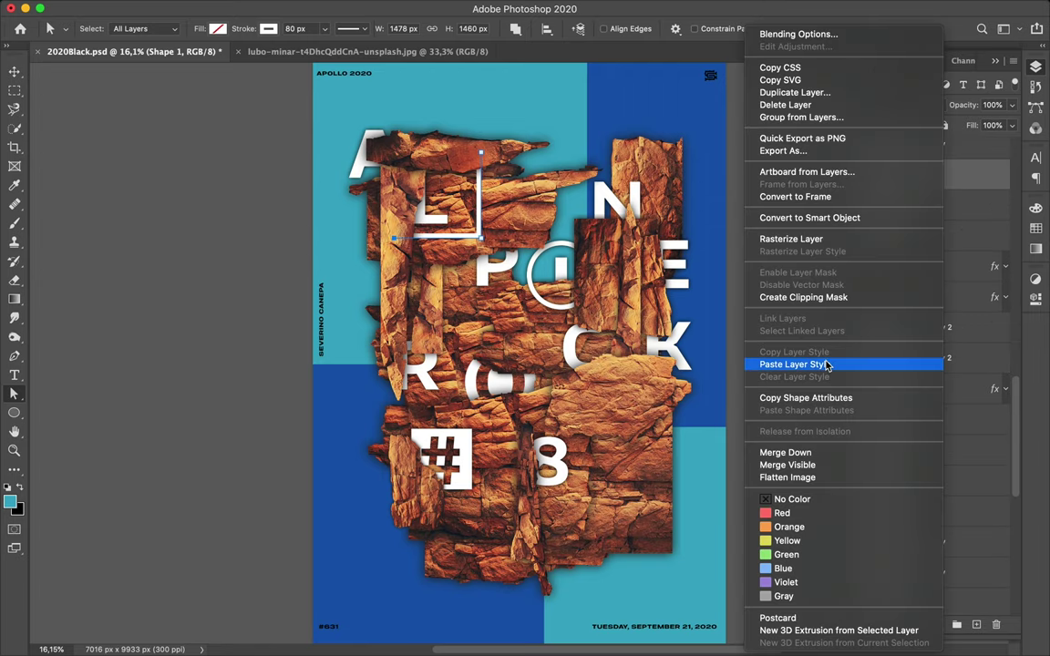
left_click(762, 363)
left_click(469, 164)
- Draw an unfilled 80 px bracket beside the 8 and raise its layer
key("p")
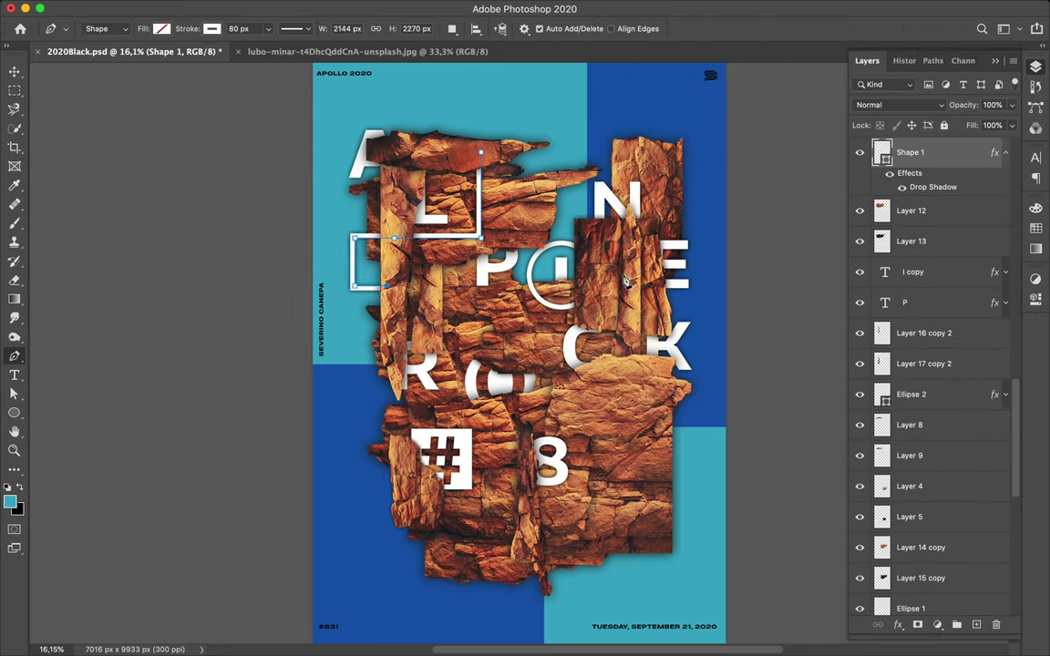
left_click(359, 295, "ctrl")
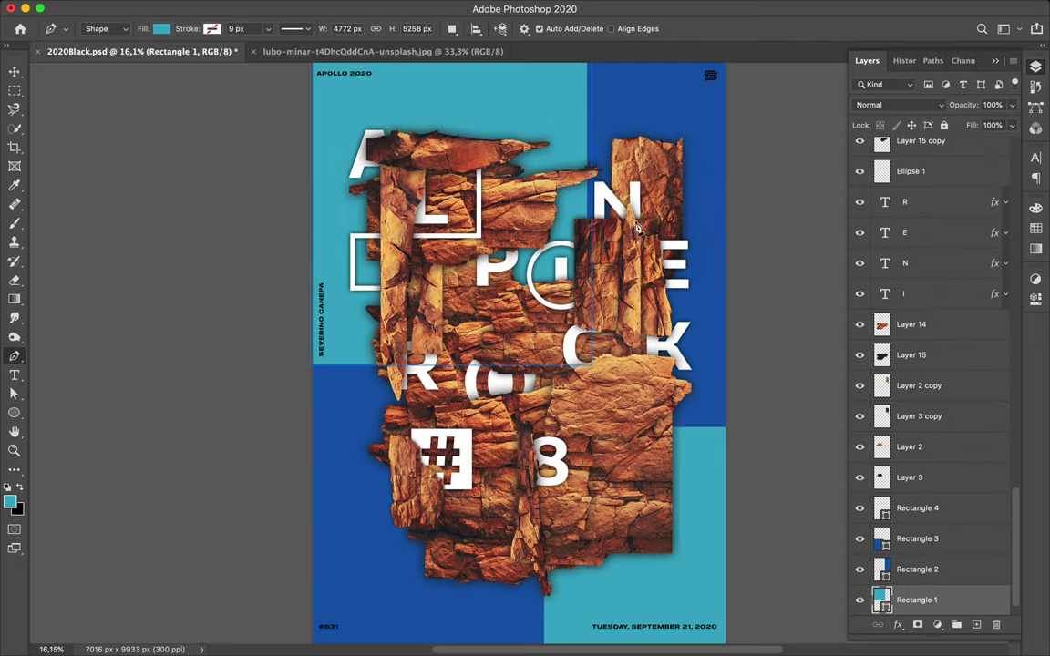
left_click(569, 281, "ctrl")
left_click(627, 321)
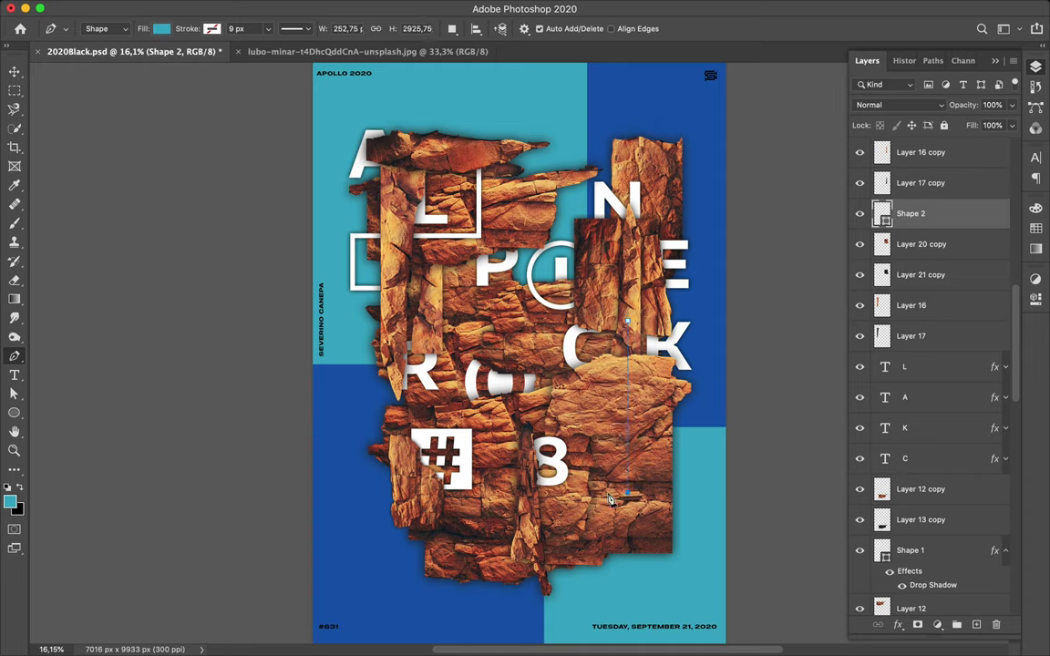
key("a")
left_click(217, 28)
left_click(268, 29)
type("80")
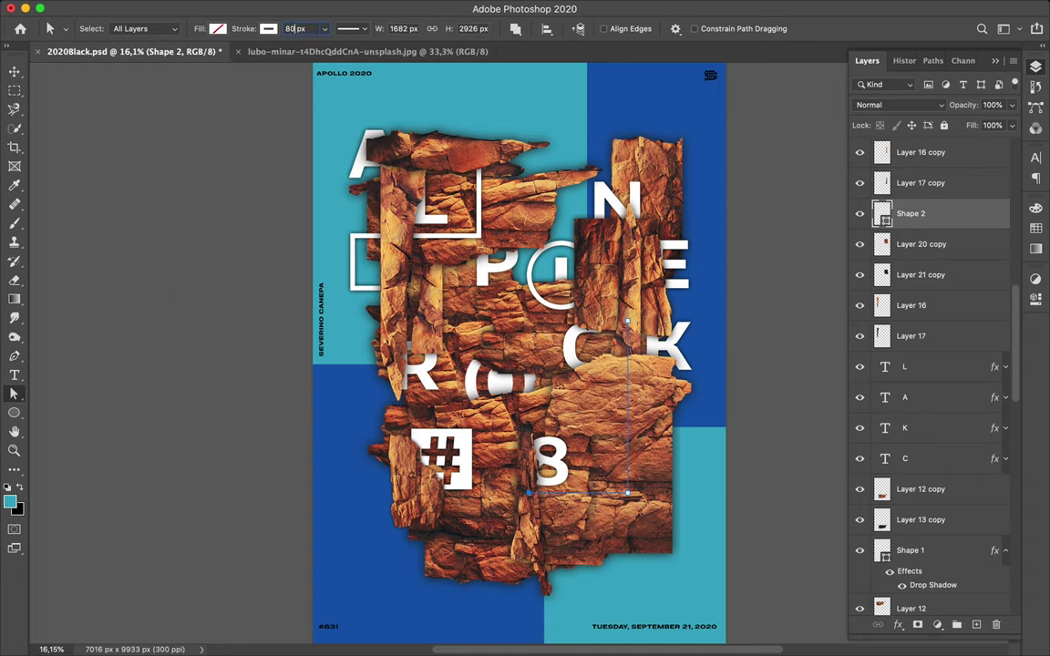
key("ctrl+bracketright")
key("ctrl+bracketright")
key("ctrl+bracketright")
key("ctrl+bracketright")
key("ctrl+bracketright")
key("ctrl+bracketright")
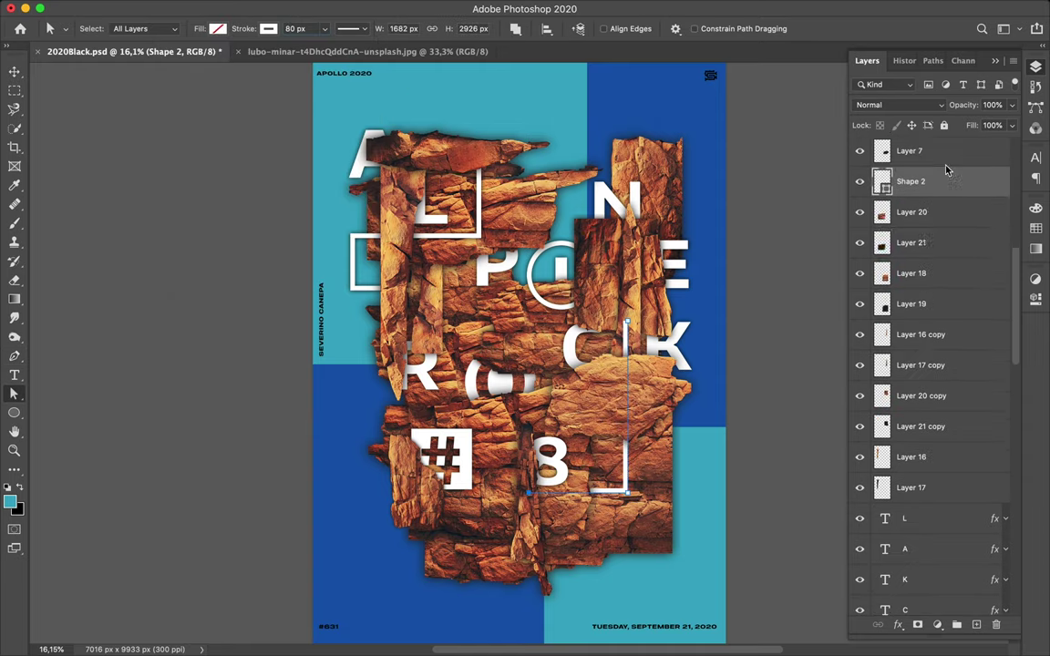
key("v")
key("a")
left_click_drag(628, 325, 568, 620)
- Start a horizontal line under the P and reorder the shape layers among the rocks
key("p")
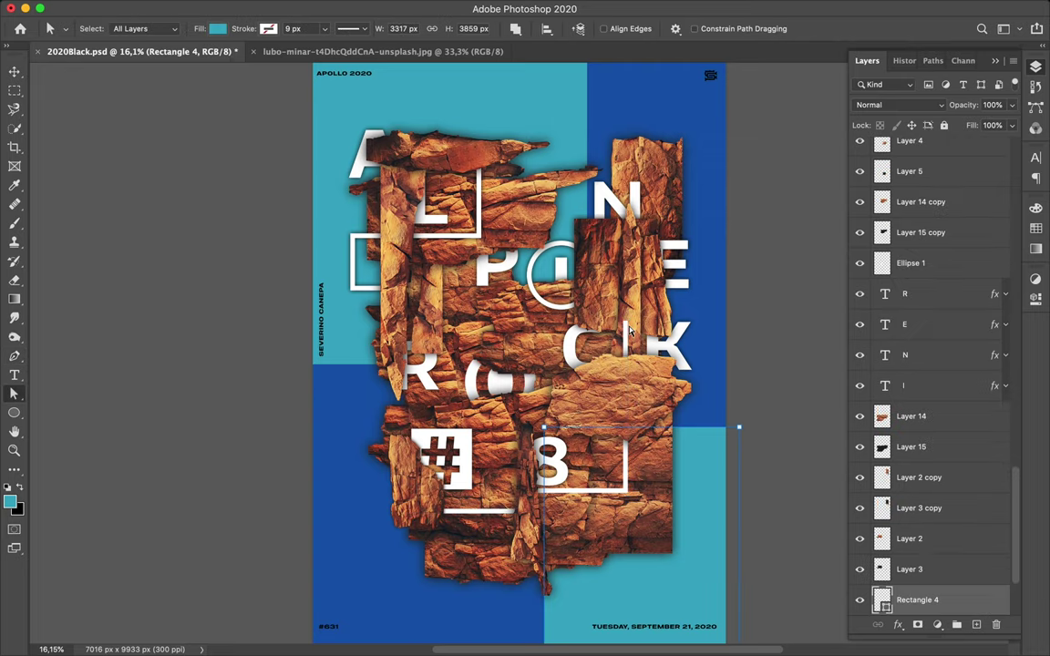
left_click(395, 313)
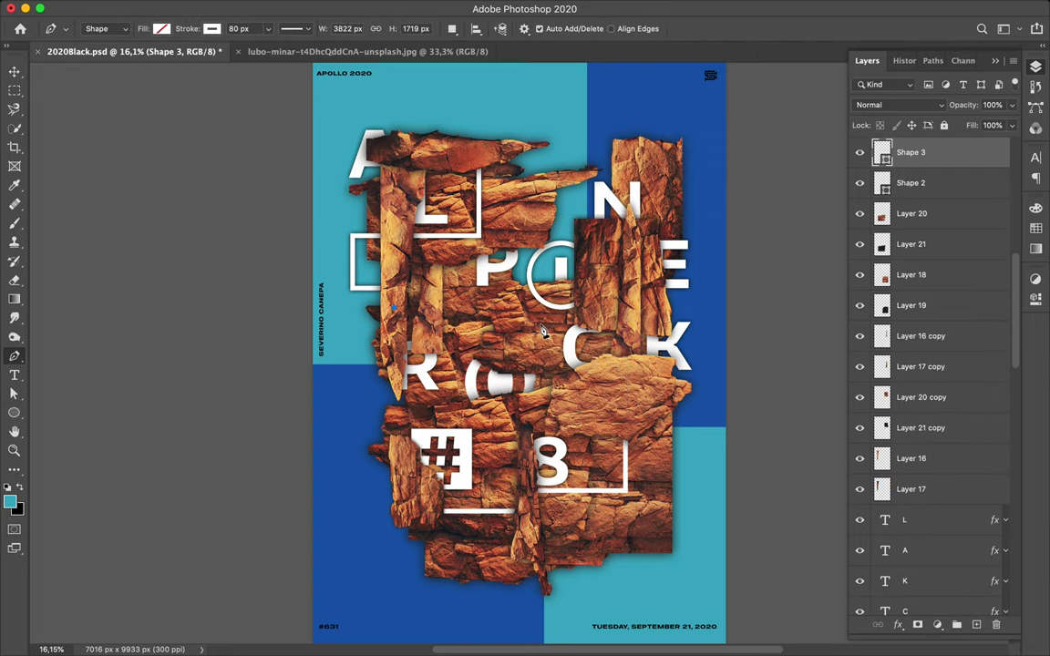
left_click_drag(930, 153, 922, 435)
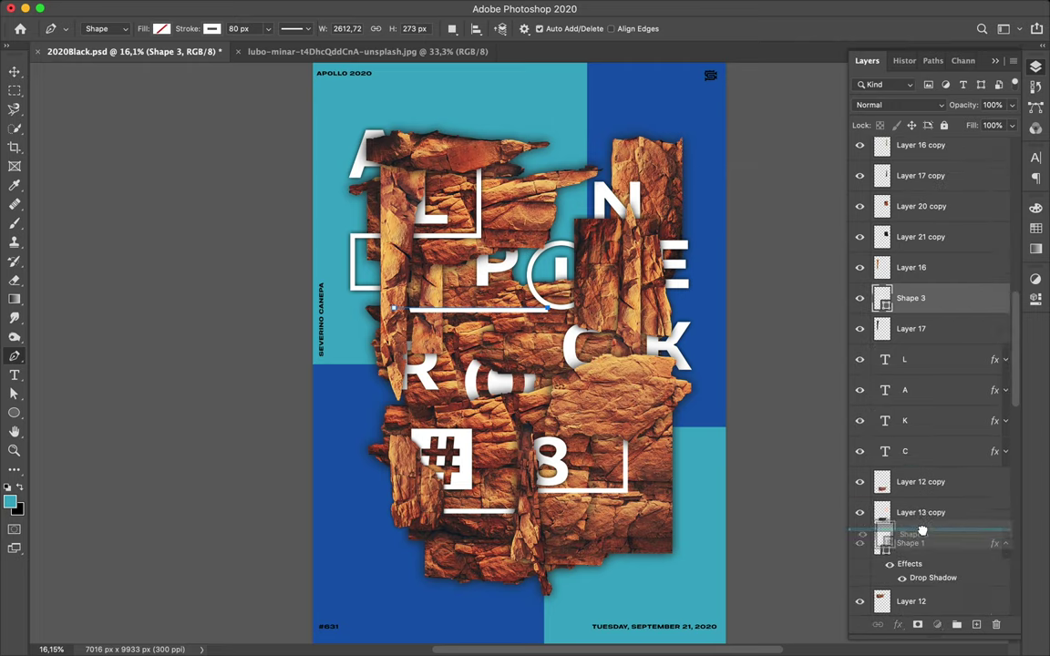
left_click_drag(912, 534, 908, 573)
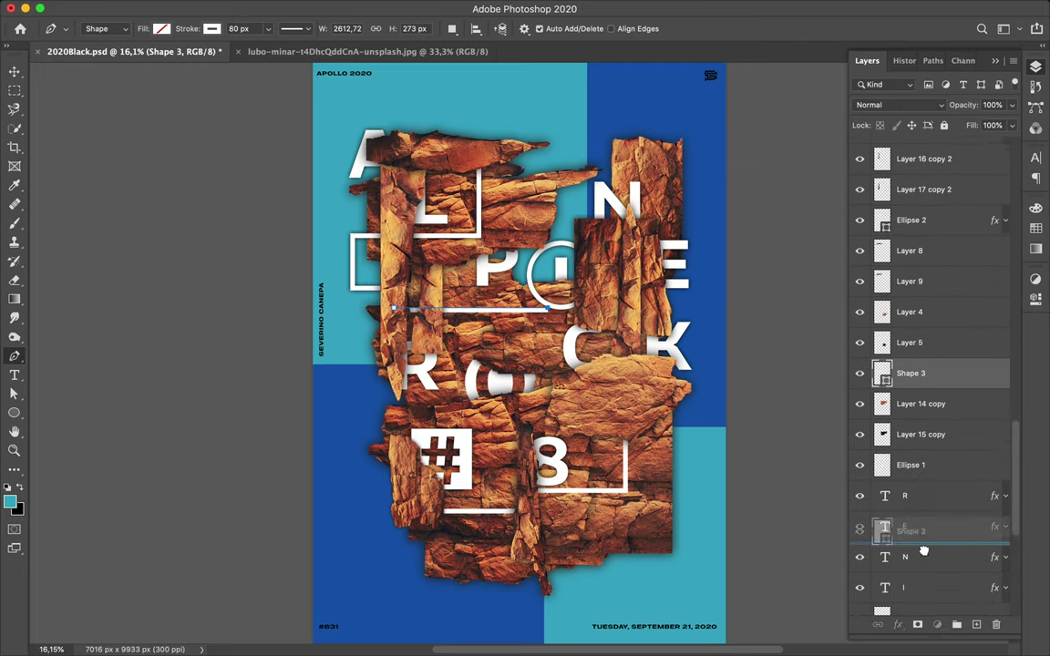
- Create a small white dot above the title and put it in a group
key("v")
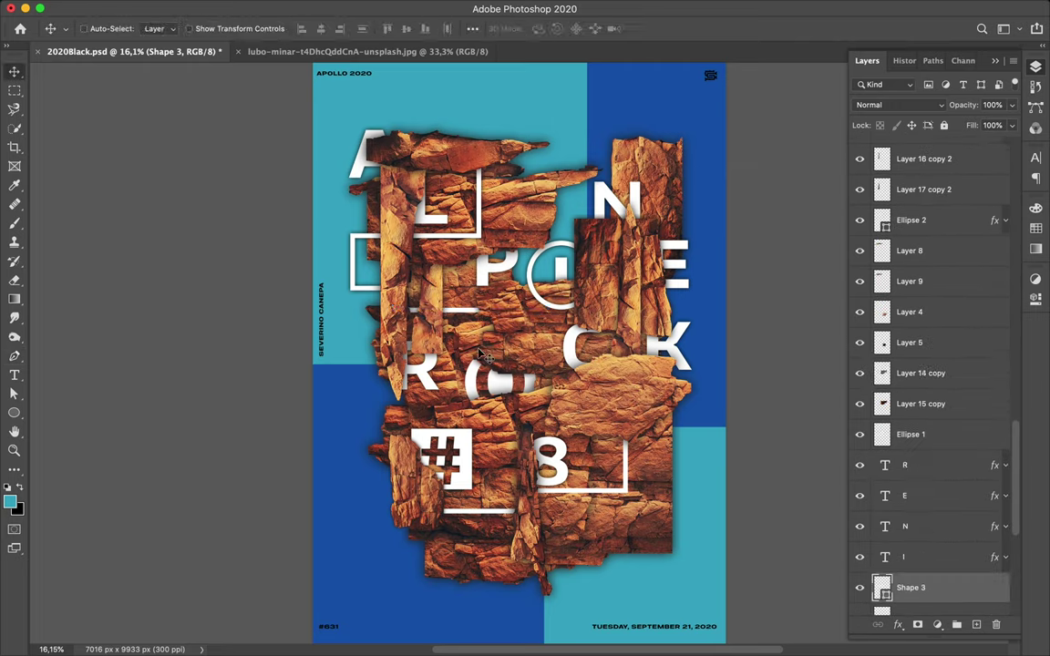
key("u")
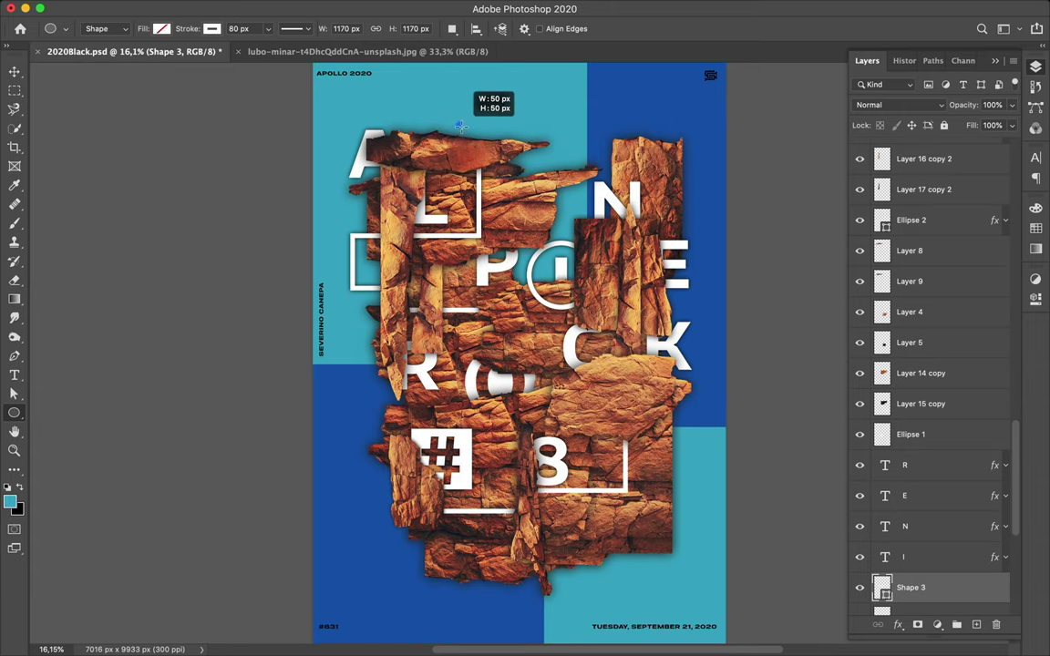
left_click(162, 28)
key("v")
scroll(419, 93, "up", 5)
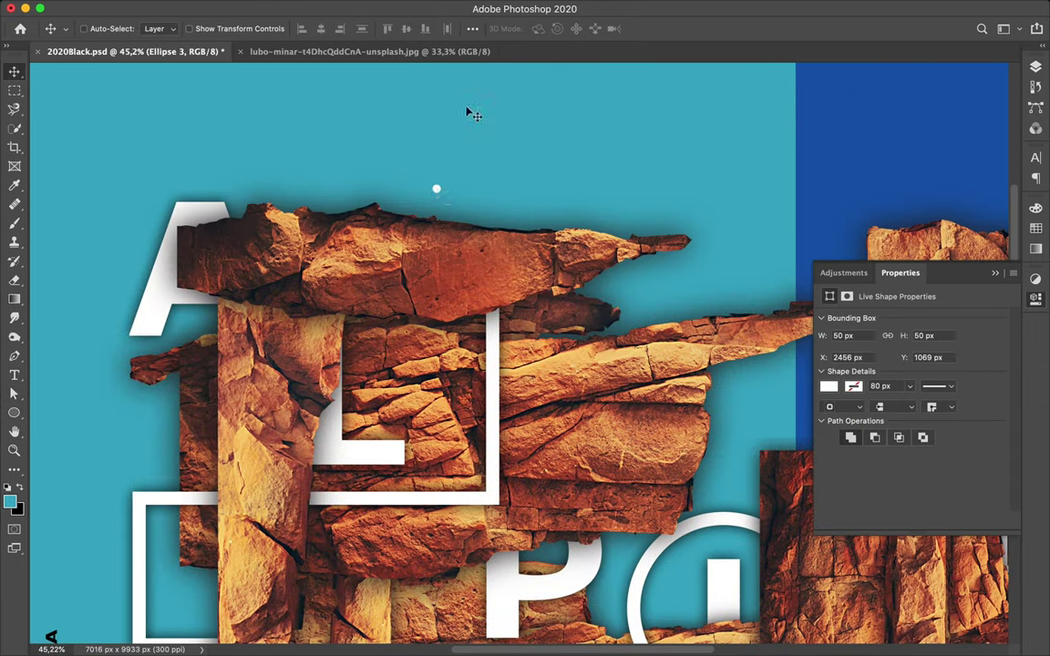
key("F7")
key("ctrl+g")
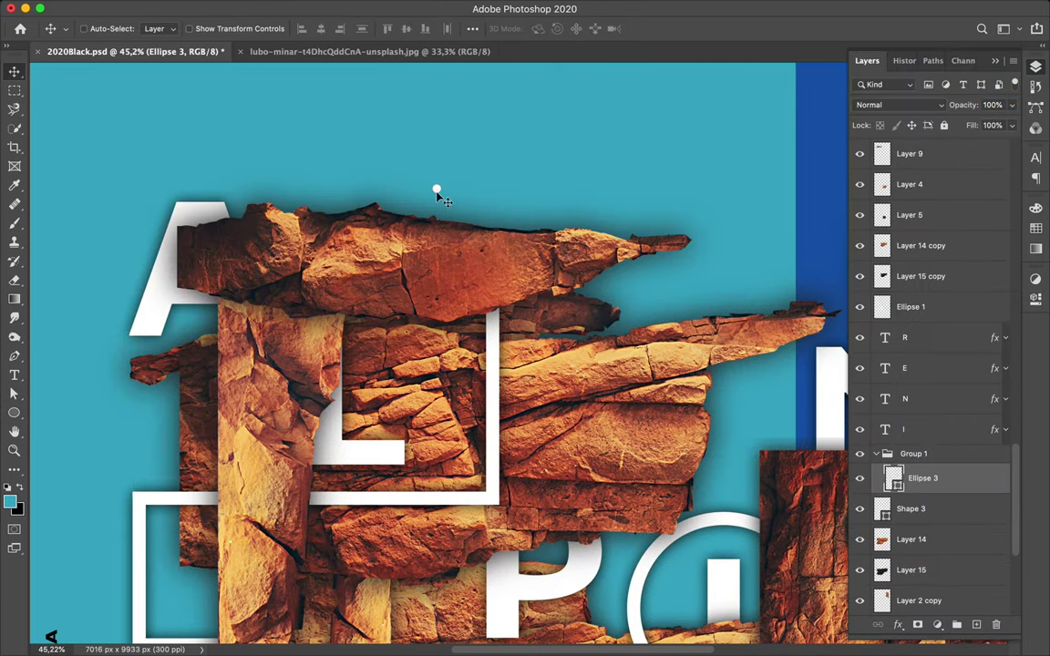
- Duplicate the dot rightward into a row of dots
left_click_drag(437, 194, 450, 194)
left_click(922, 504, "shift")
left_click_drag(922, 504, 930, 470)
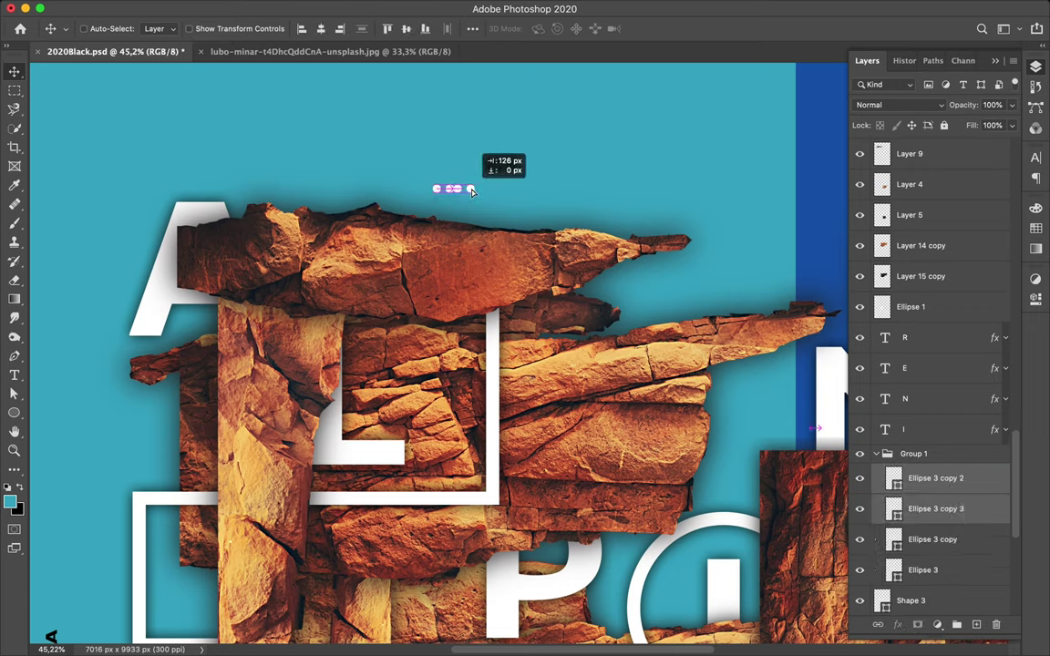
left_click_drag(475, 192, 480, 196)
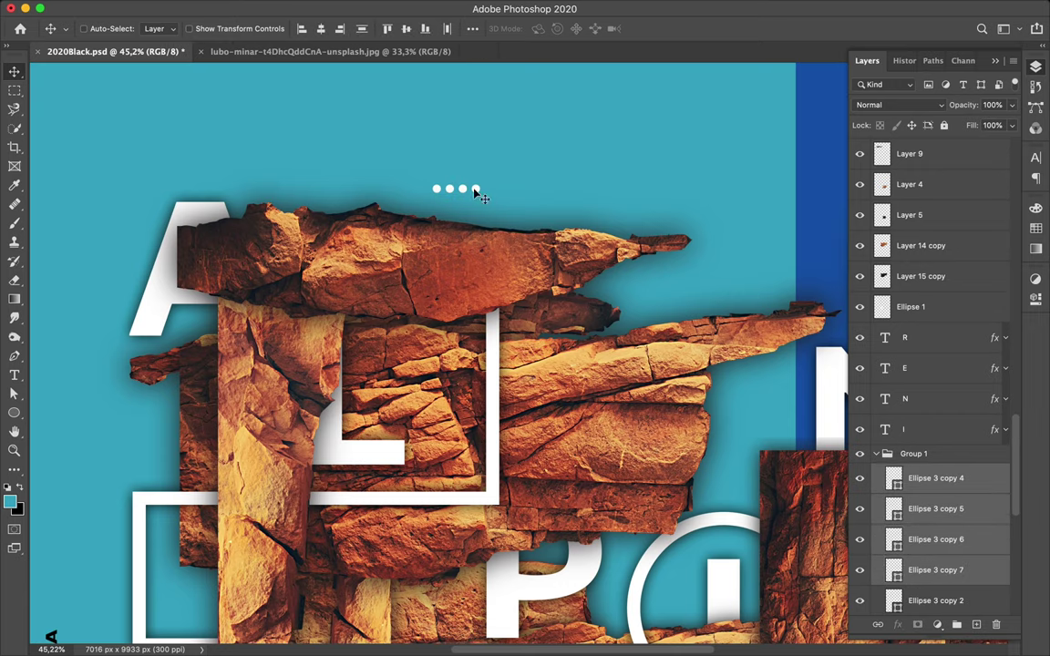
left_click_drag(498, 189, 583, 193)
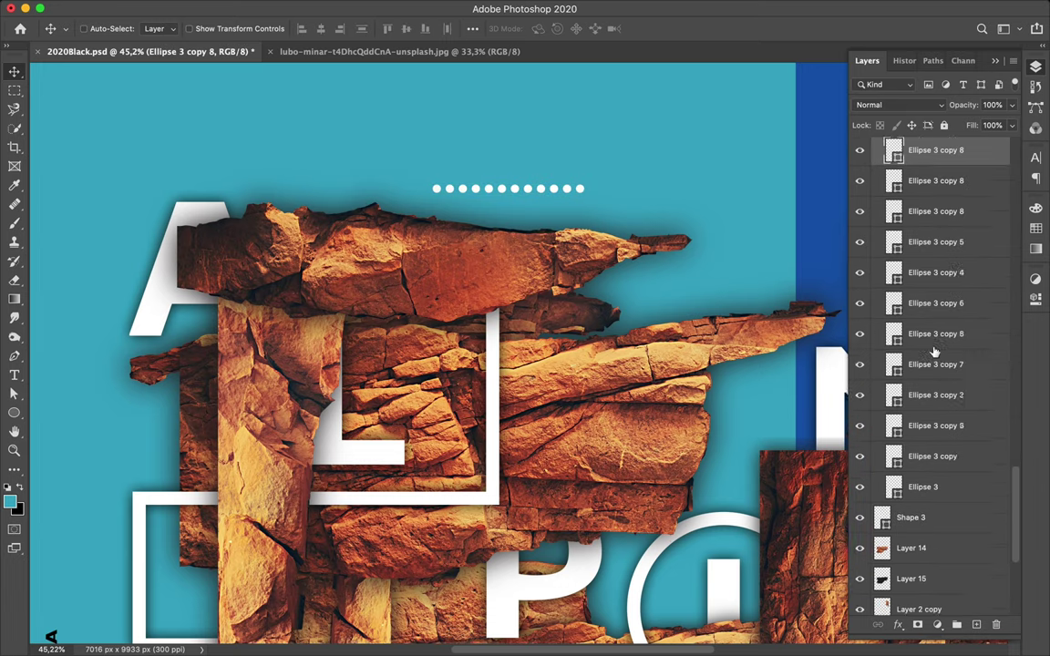
scroll(888, 223, "down", 5)
- Group the row, add a copy below, distribute rows evenly and merge into one layer
left_click(921, 234, "shift")
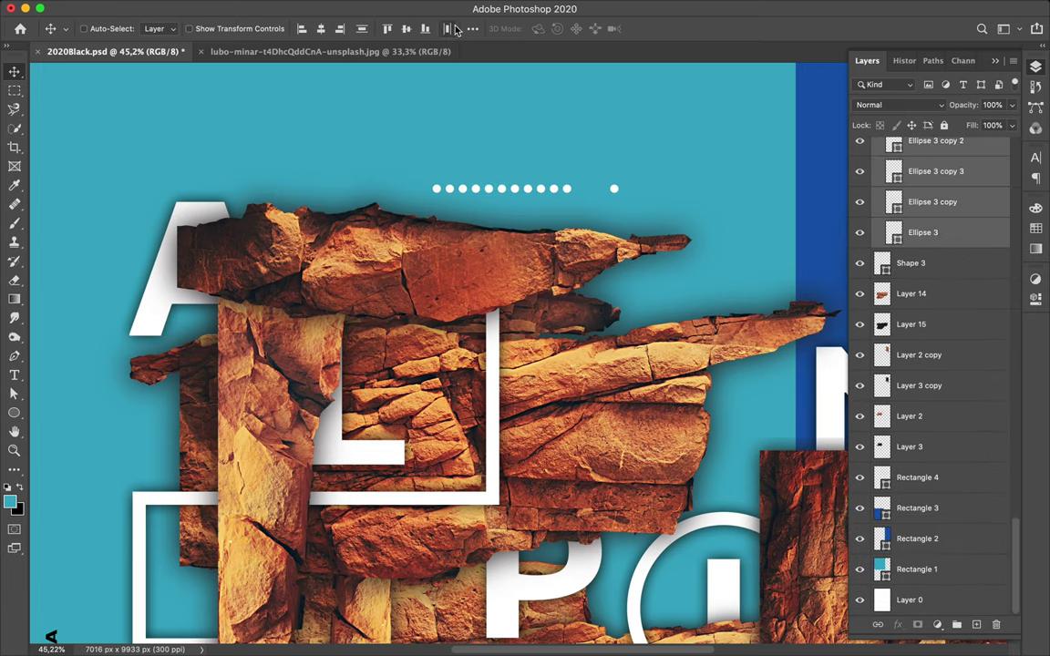
left_click(472, 28)
key("ctrl+g")
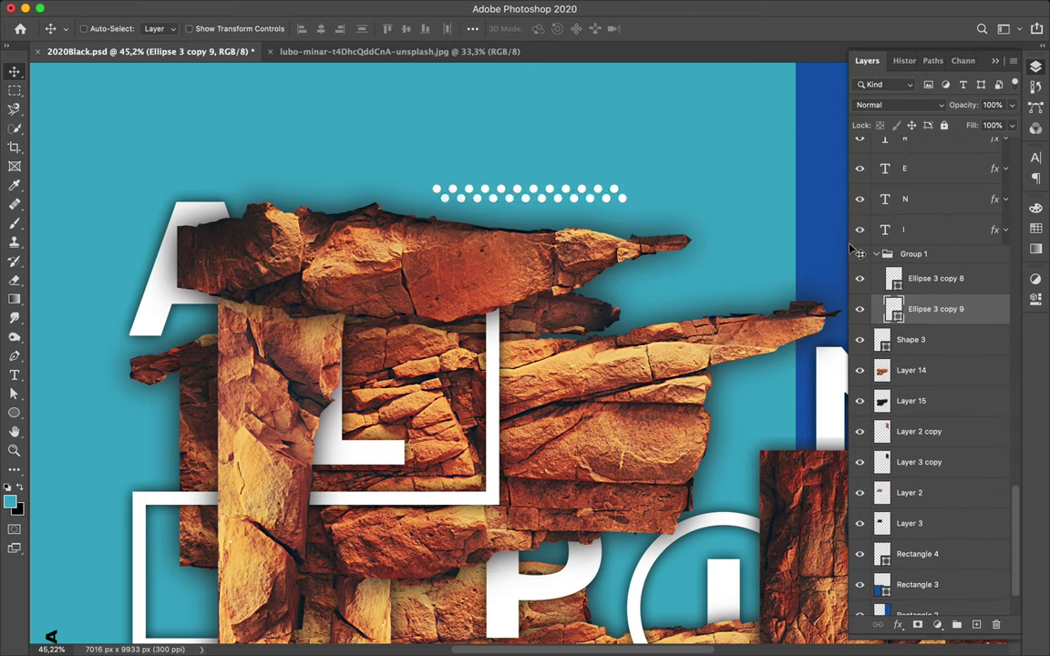
left_click_drag(610, 209, 608, 234)
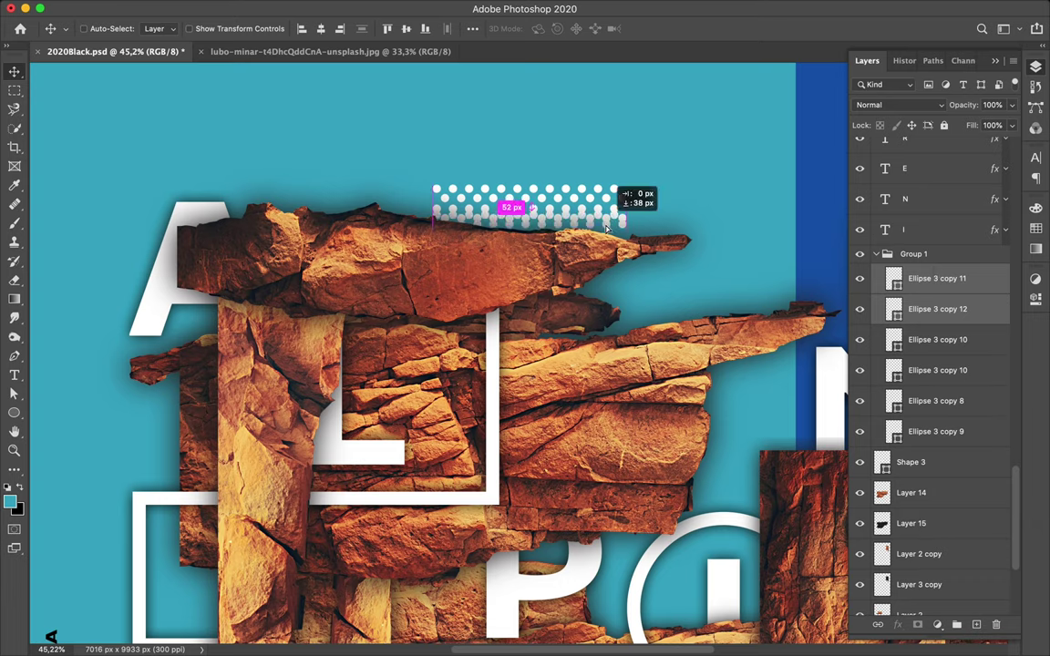
left_click(953, 435, "shift")
left_click(473, 28)
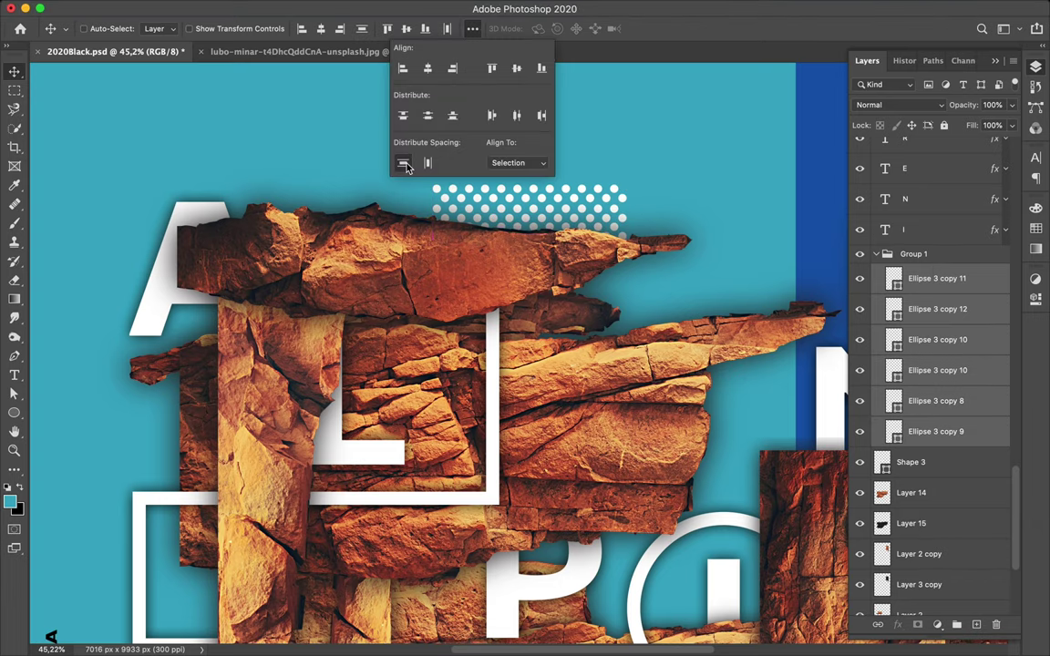
left_click(407, 166)
key("ctrl+e")
- Rotate the dot grid 90° into a vertical strip and move it to the poster's top
key("ctrl+0")
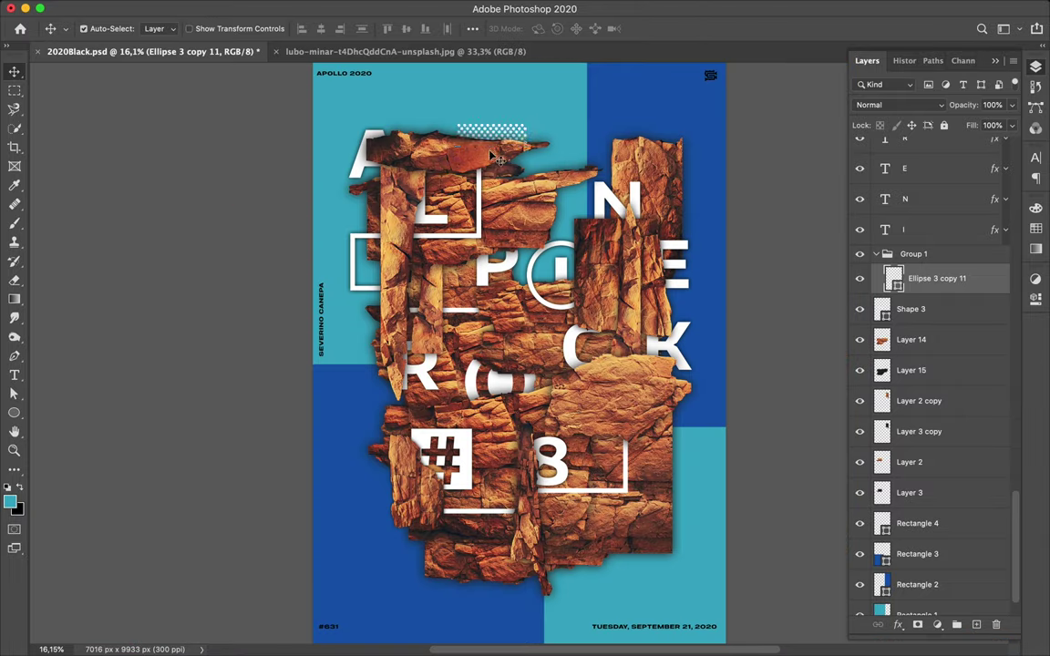
key("ctrl+t")
mouse_move(474, 75)
left_mouse_down()
mouse_move(448, 92)
mouse_move(439, 148)
left_mouse_up()
key("Return")
left_click_drag(497, 104, 460, 94)
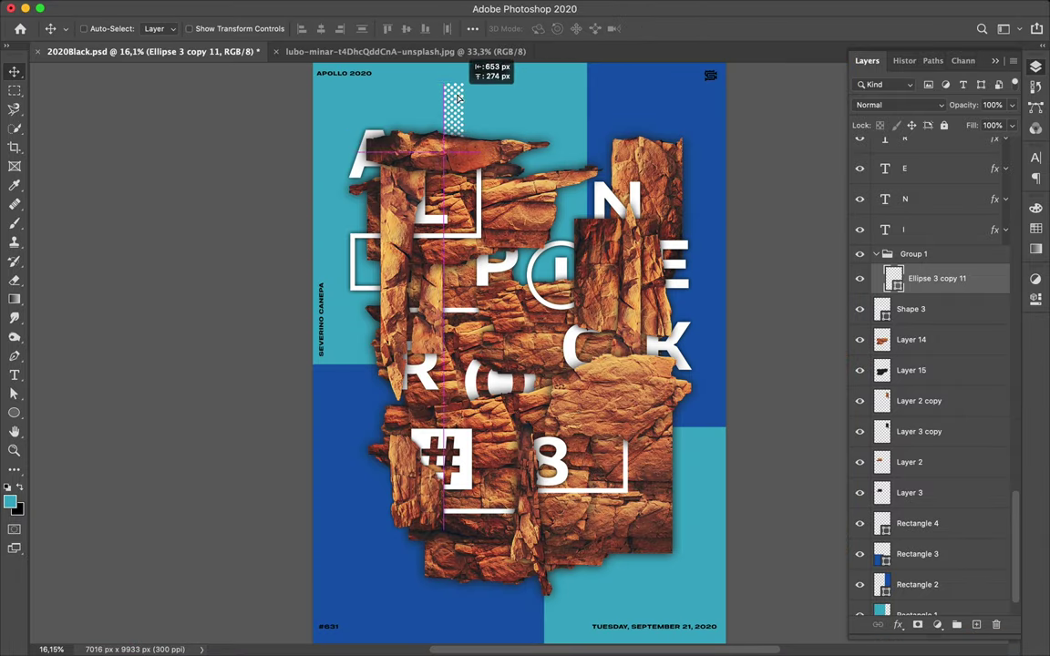
- Duplicate the dot strip, rotate the copy 90° and move it toward the right side
key("ctrl+j")
left_click_drag(937, 278, 919, 178)
key("ctrl+t")
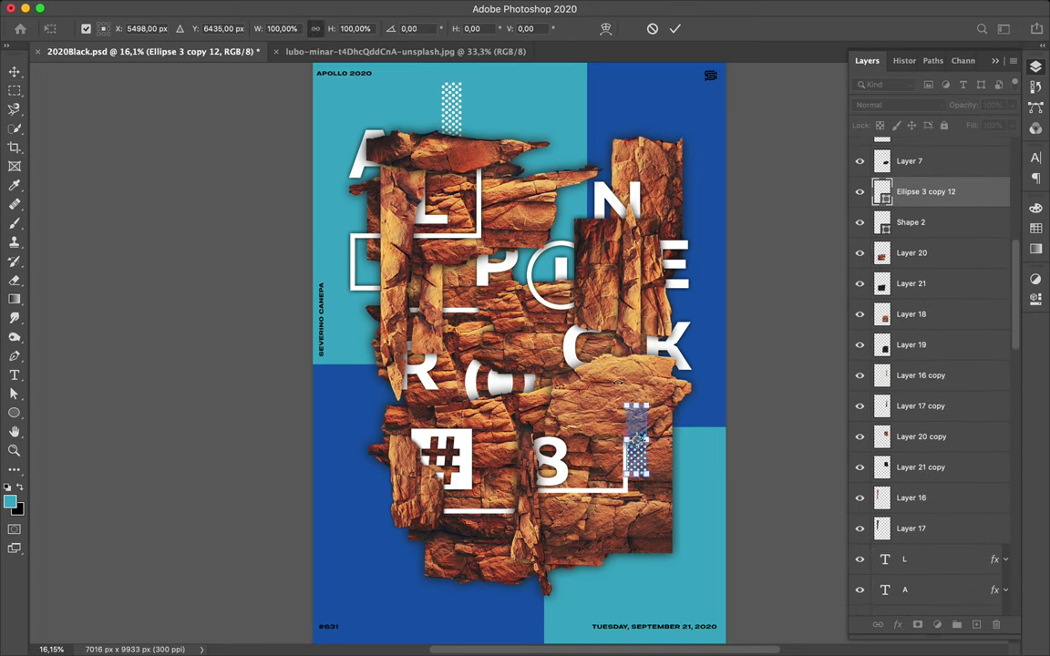
left_click_drag(601, 360, 717, 405)
key("Return")
mouse_move(642, 455)
left_mouse_down()
mouse_move(686, 428)
mouse_move(638, 415)
left_mouse_up()
- Enlarge the dot patch beside the rocks, undoing an accidental shape change
key("ctrl+t")
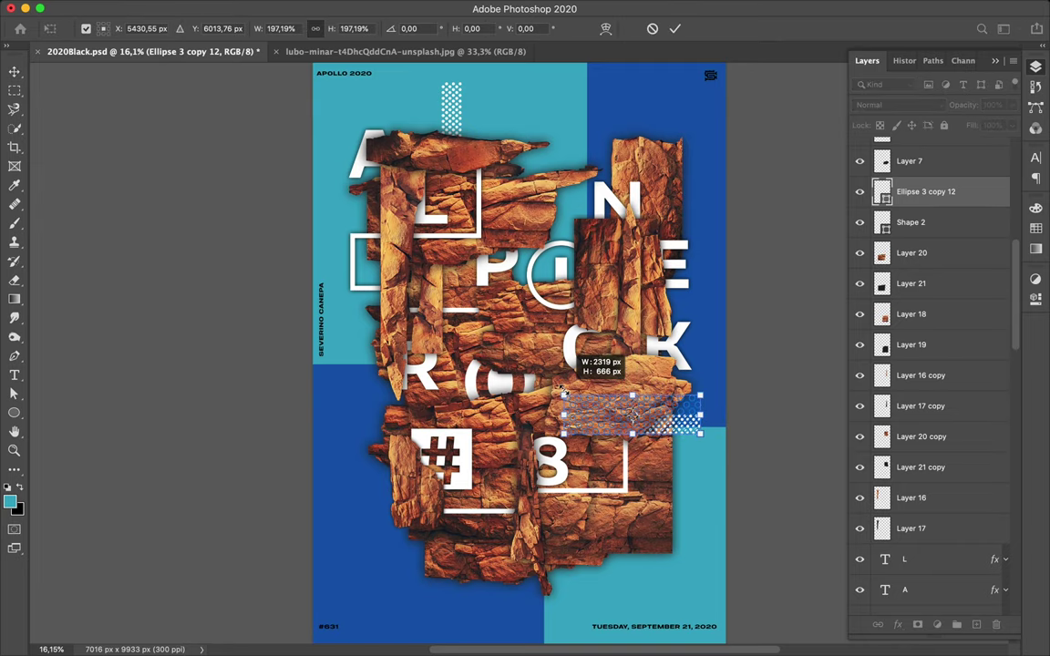
key("Return")
key("a")
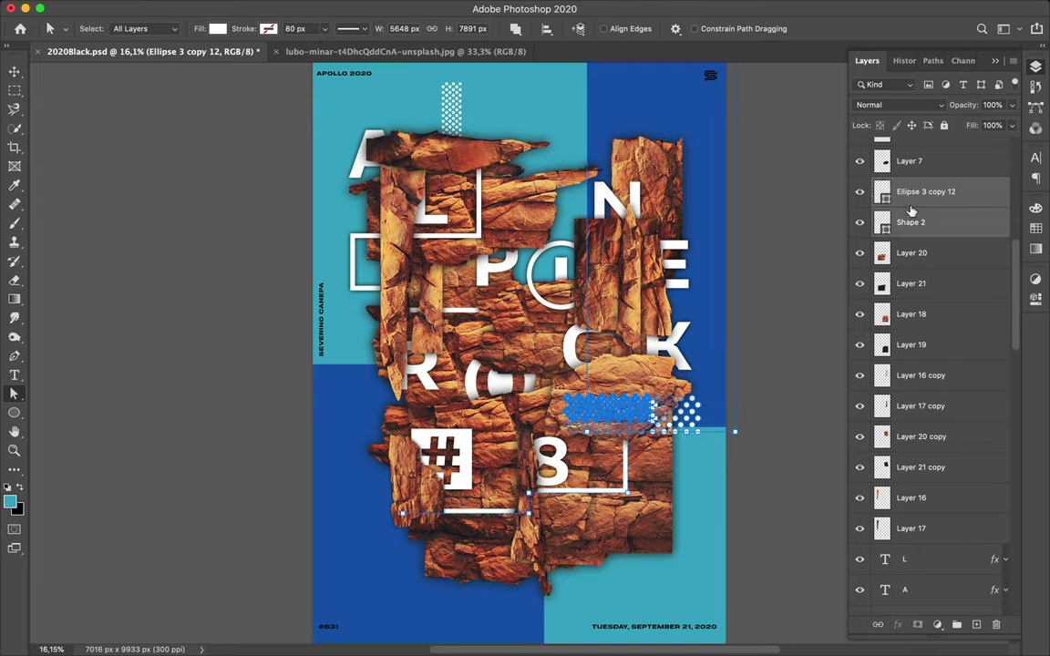
left_click(734, 429)
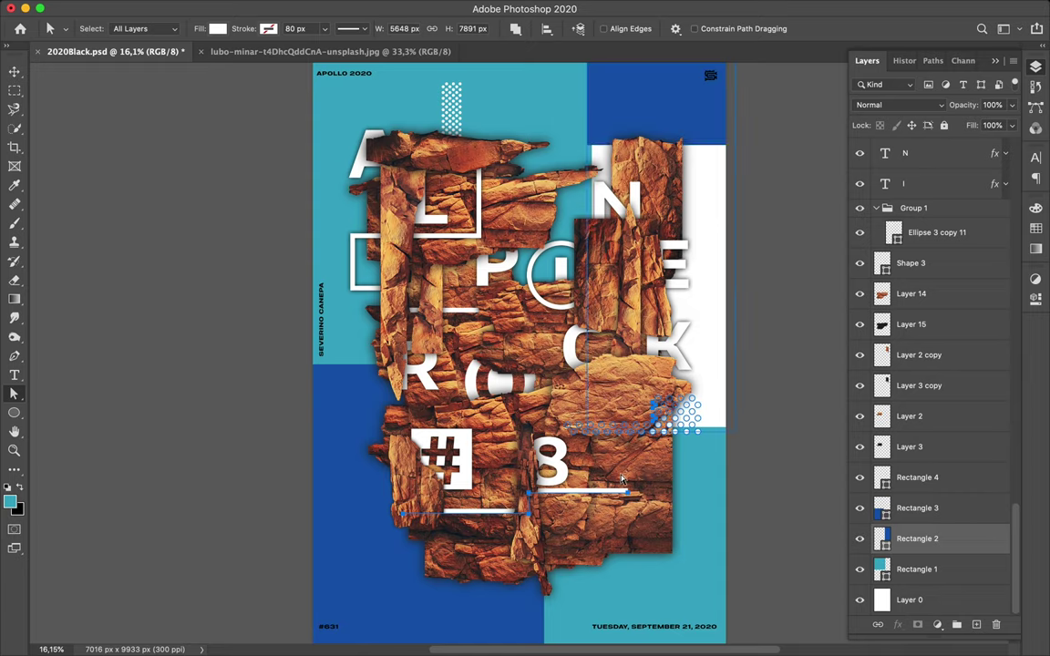
key("ctrl+z")
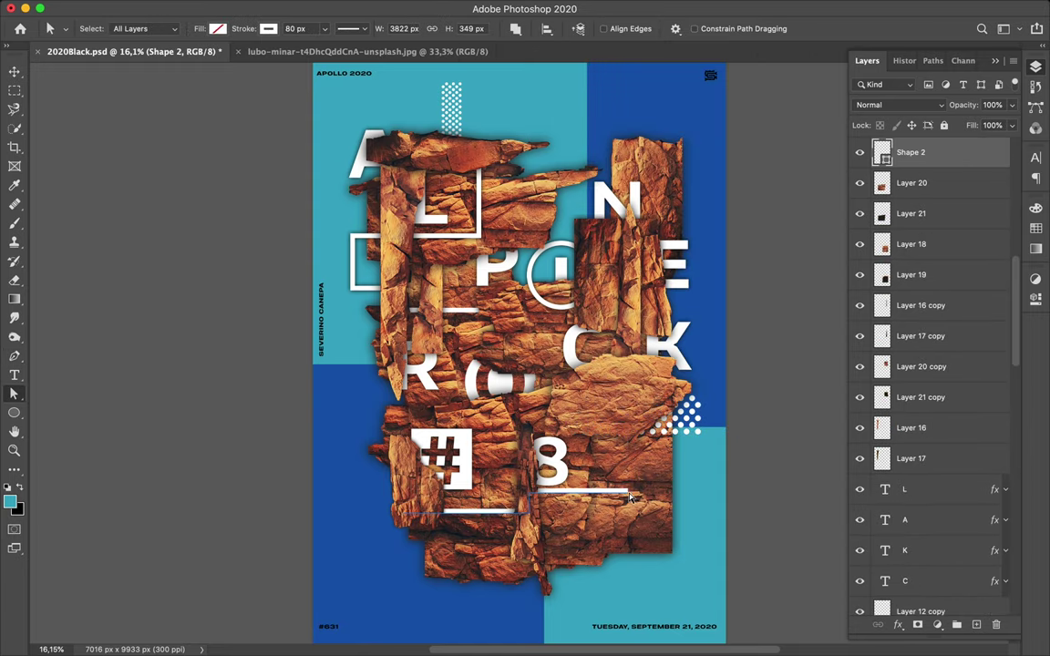
- Rotate the top dot strip to horizontal and place it just above the A
key("v")
left_click(699, 435, "ctrl")
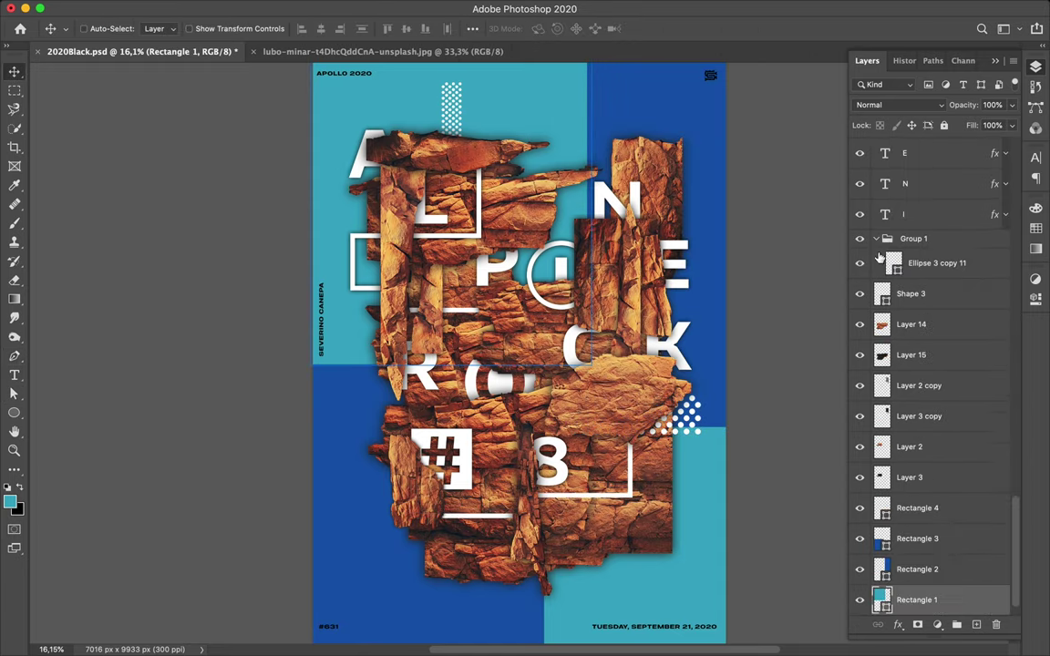
mouse_move(937, 263)
left_mouse_down()
mouse_move(942, 301)
mouse_move(935, 285)
left_mouse_up()
key("ctrl+t")
left_click(453, 108, "ctrl")
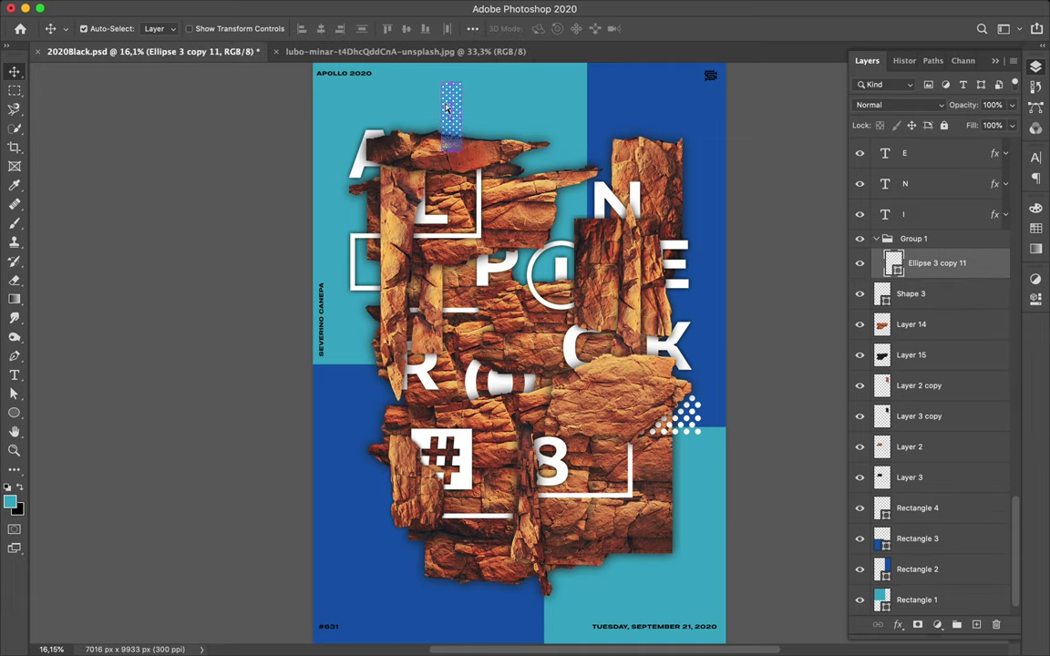
key("ctrl+t")
left_click_drag(474, 137, 593, 128)
key("Return")
left_click_drag(465, 123, 517, 482)
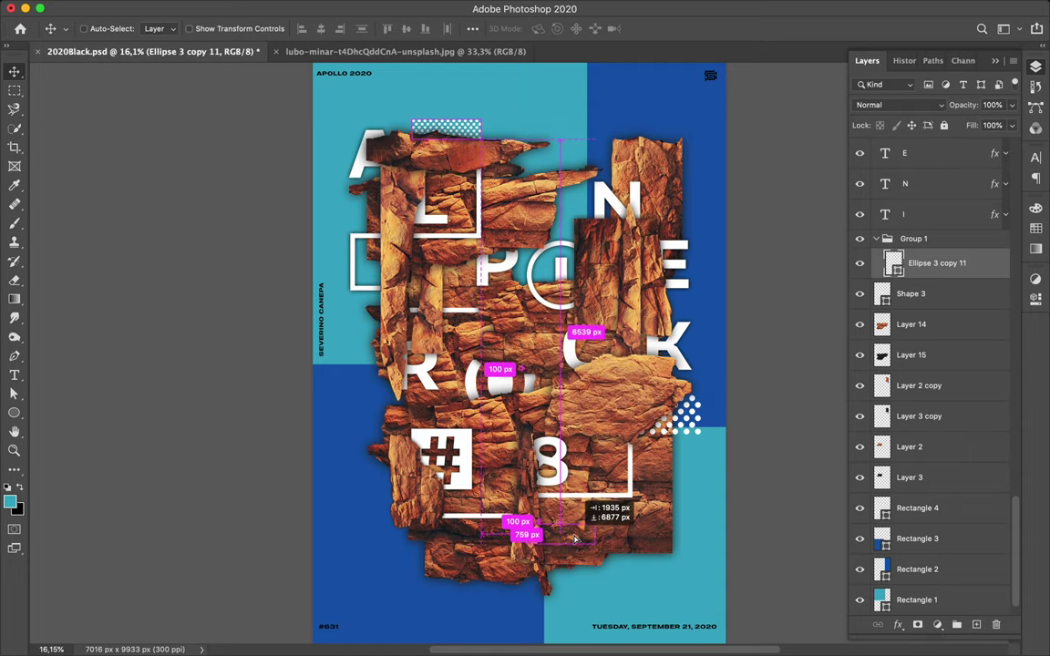
- Move the duplicated dot strip up the layer stack and position it under the 8
left_click_drag(927, 264, 902, 131)
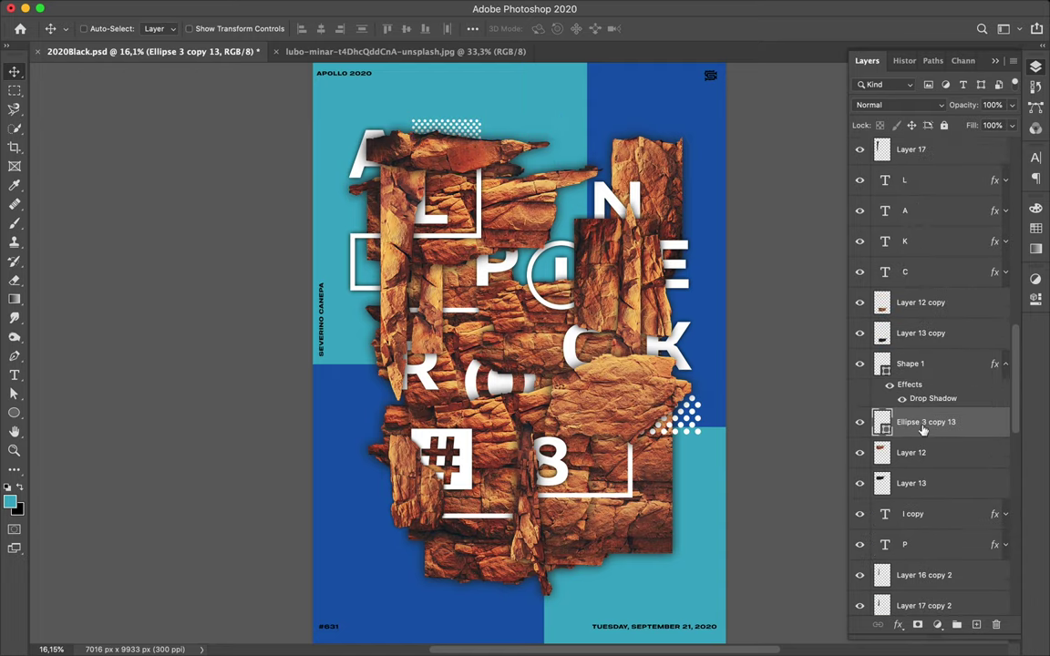
left_click_drag(902, 130, 928, 193)
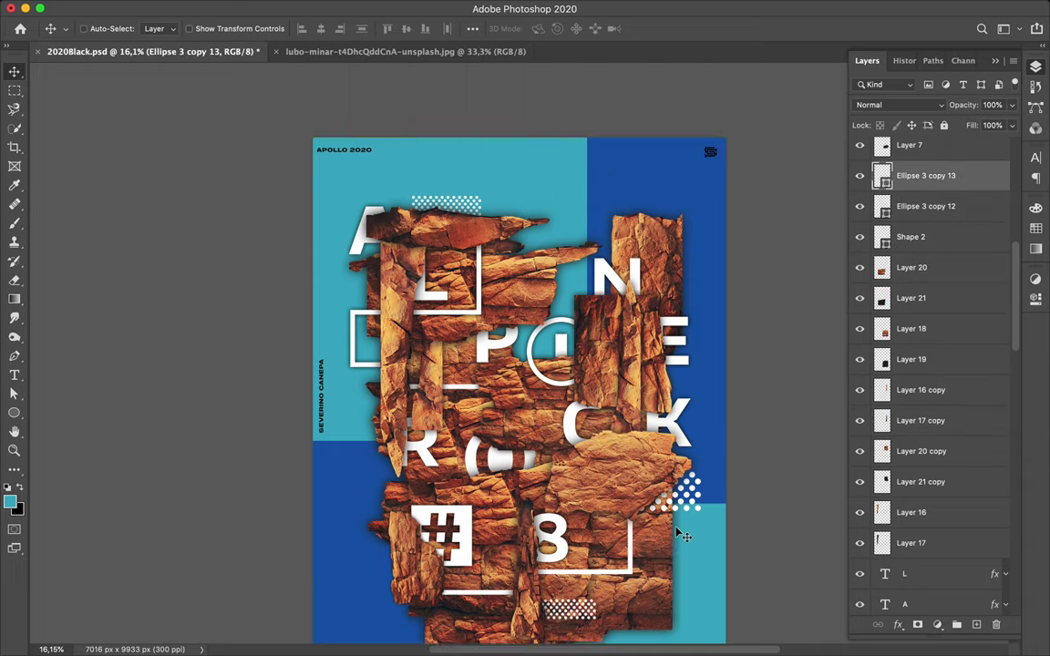
key("ctrl+t")
left_click_drag(597, 536, 764, 532)
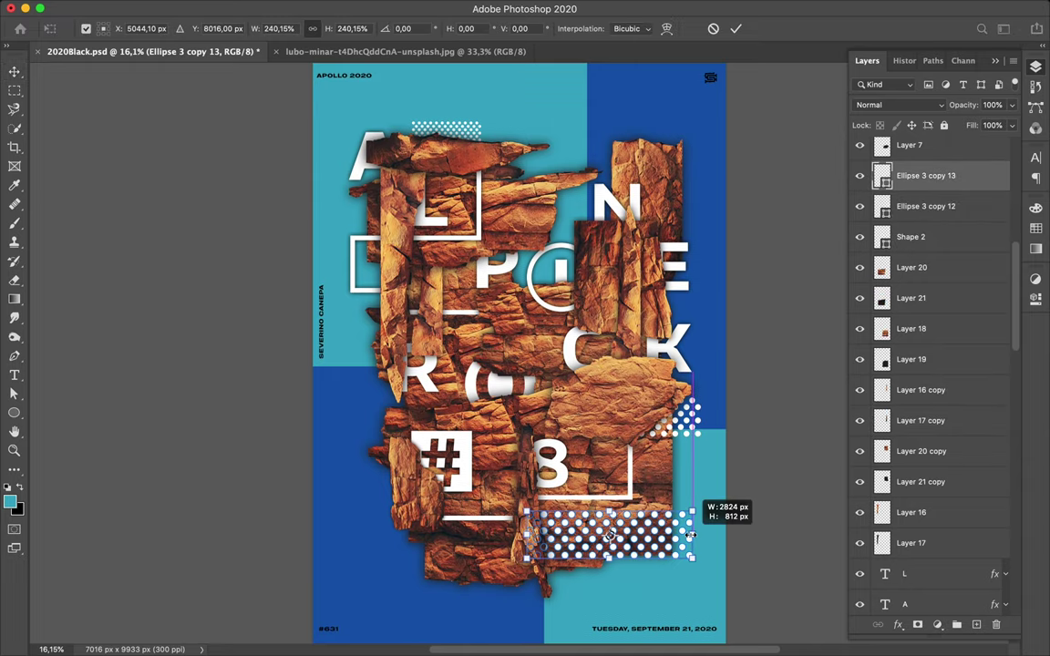
key("Return")
mouse_move(674, 538)
left_mouse_down()
mouse_move(608, 539)
mouse_move(616, 533)
left_mouse_up()
key("ctrl+z")
key("ctrl+z")
key("ctrl+s")
- Make the APOLLO 2020 caption and corner logo text white
left_click(324, 216, "ctrl")
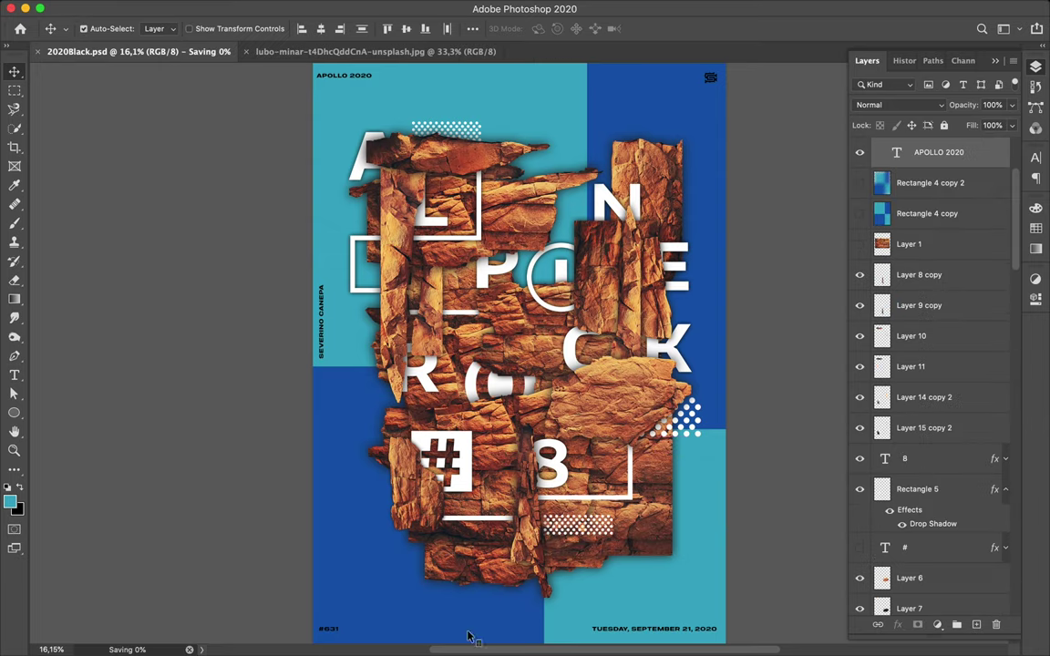
left_click(1035, 157)
left_click(997, 242)
left_click(571, 266)
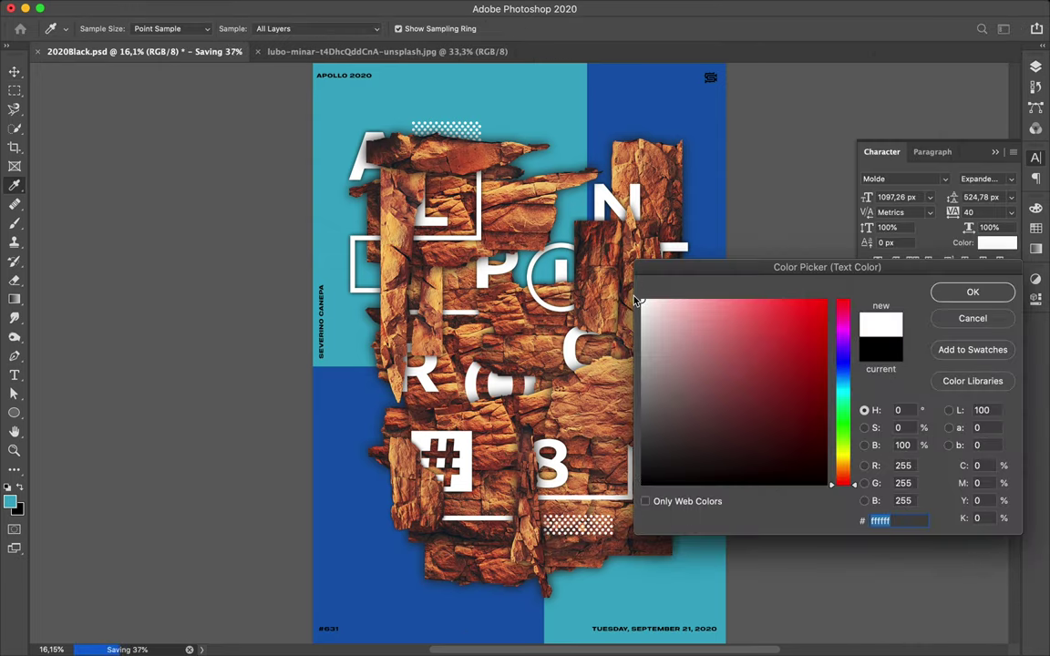
left_click(966, 292)
left_click(1036, 67)
left_click(714, 84)
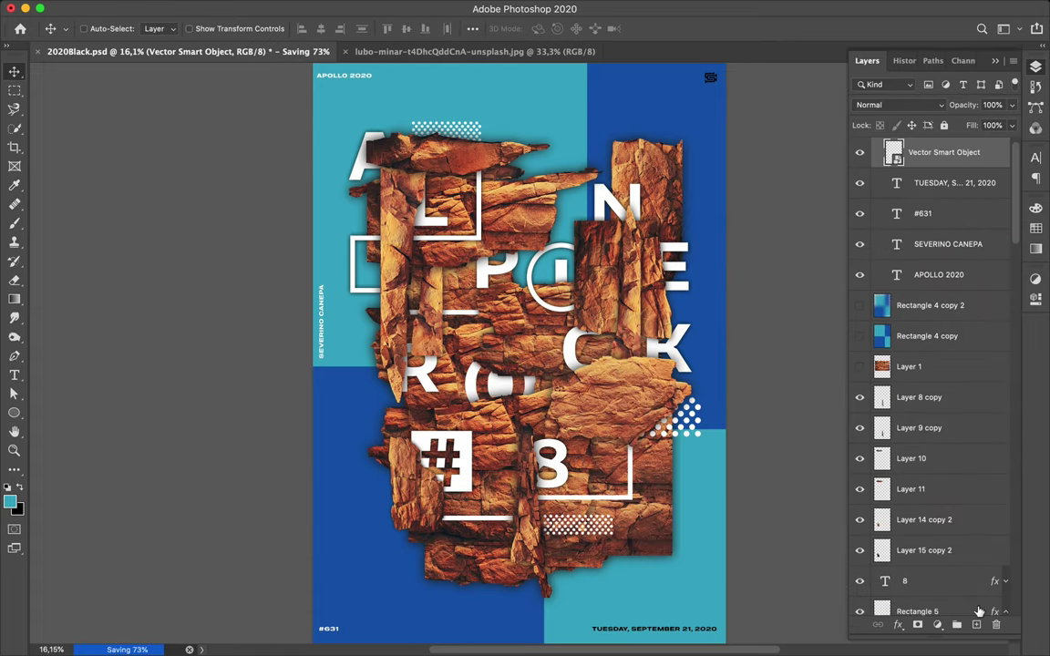
left_click(976, 624)
- Turn on both Rectangle 4 copy gradient overlay layers and select the top one
key("b")
key("m")
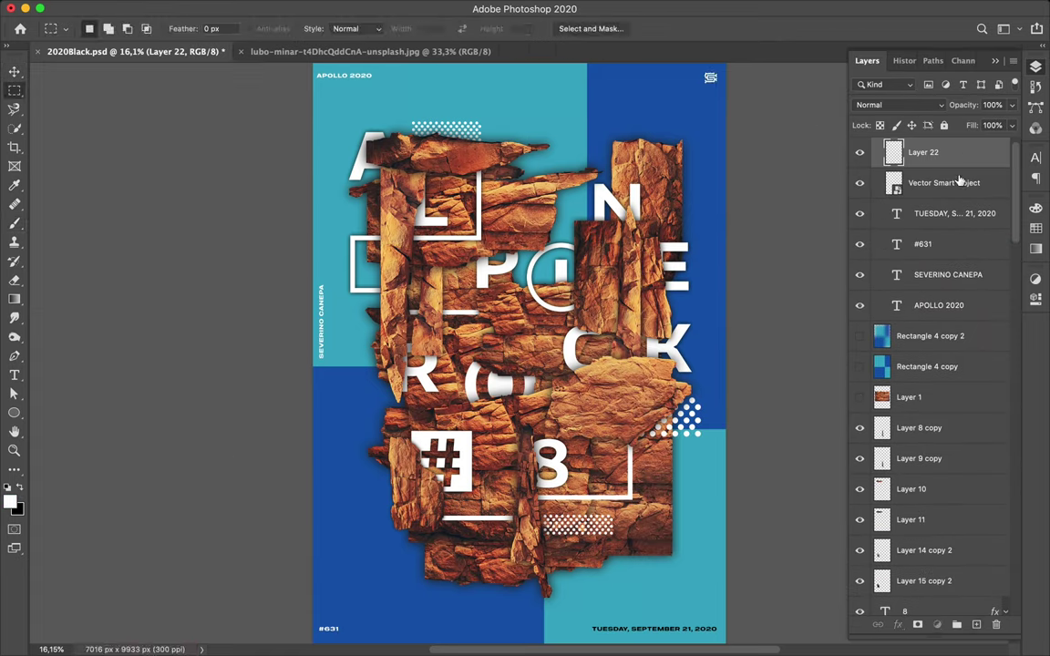
left_click(943, 182)
key("Delete")
left_click_drag(859, 305, 858, 343)
left_click(933, 308)
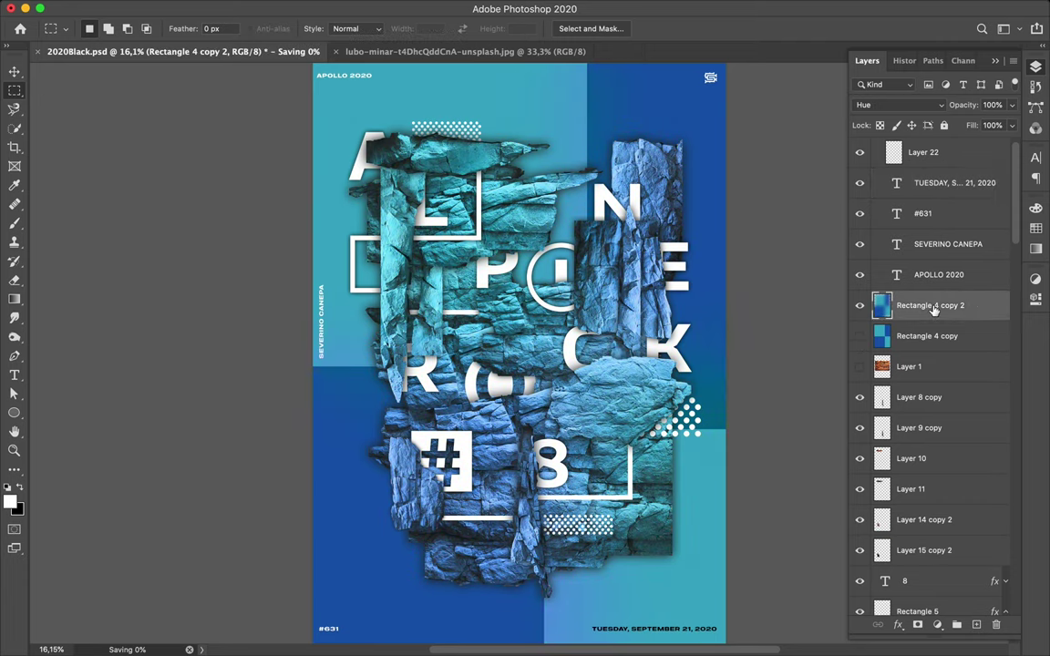
- Set Rectangle 4 copy 2's blend mode to Soft Light and view the poster full screen
left_click(902, 105)
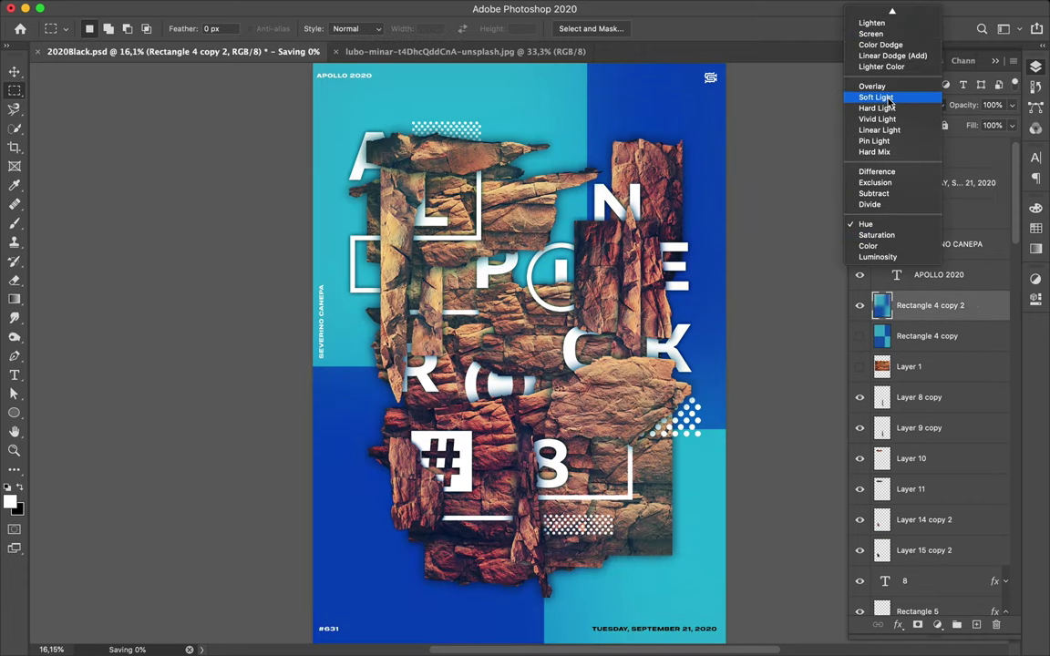
left_click(890, 98)
left_click(890, 104)
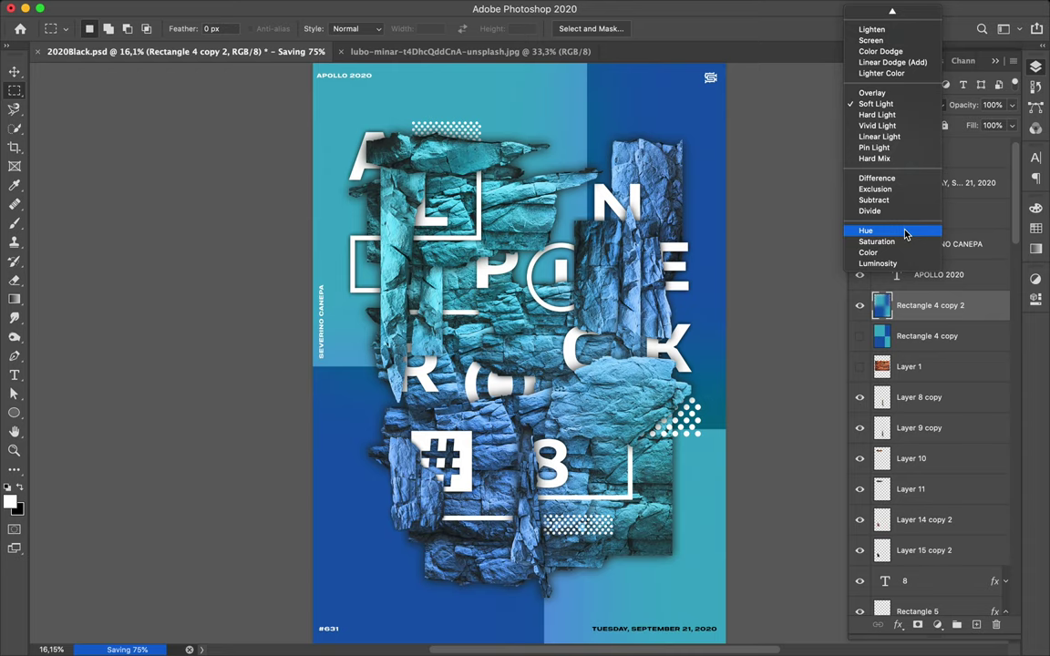
left_click(913, 108)
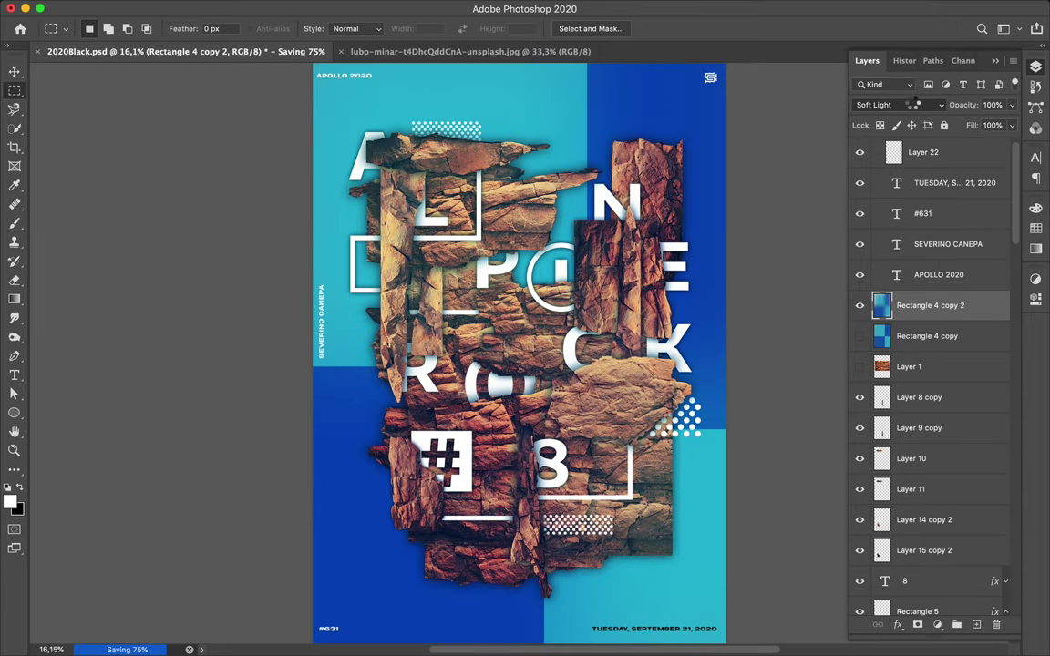
key("f")
key("f")
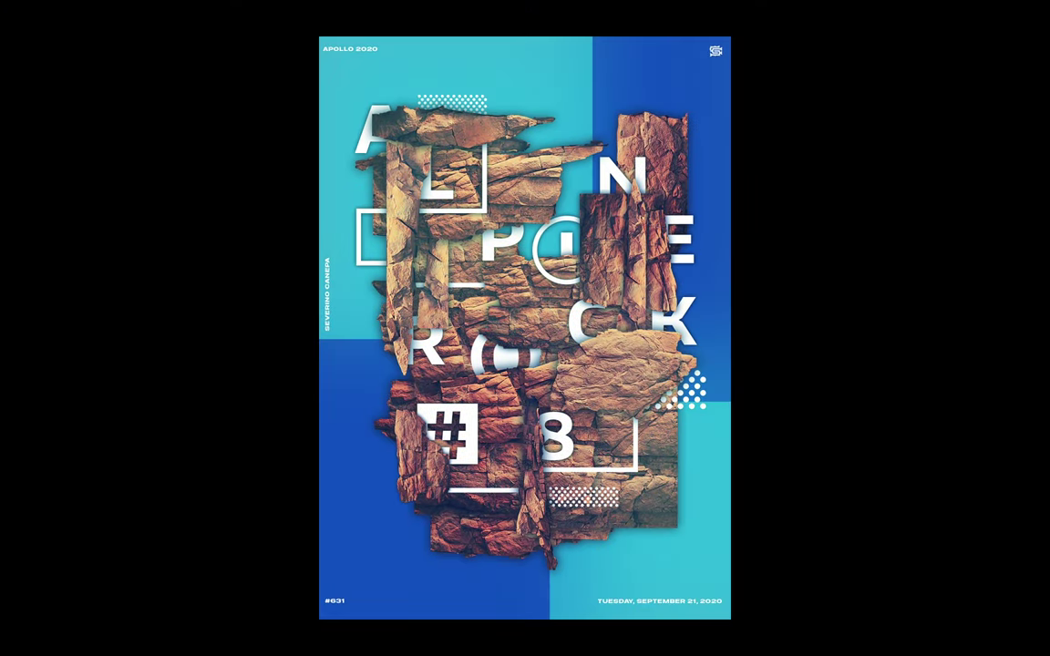